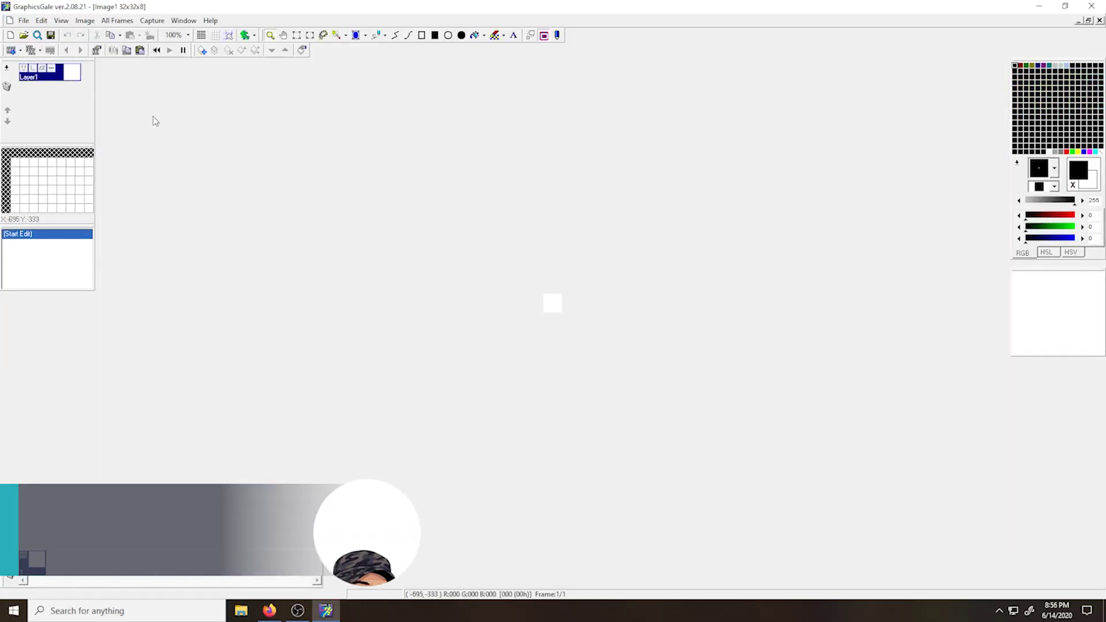
Zoom the blank 32x32 canvas to 2000%, show the pixel grid and activate the Pen tool.
{"action": "left_click", "coordinate": [182, 35]}
{"action": "left_click", "coordinate": [178, 267]}
{"action": "left_click", "coordinate": [201, 35]}
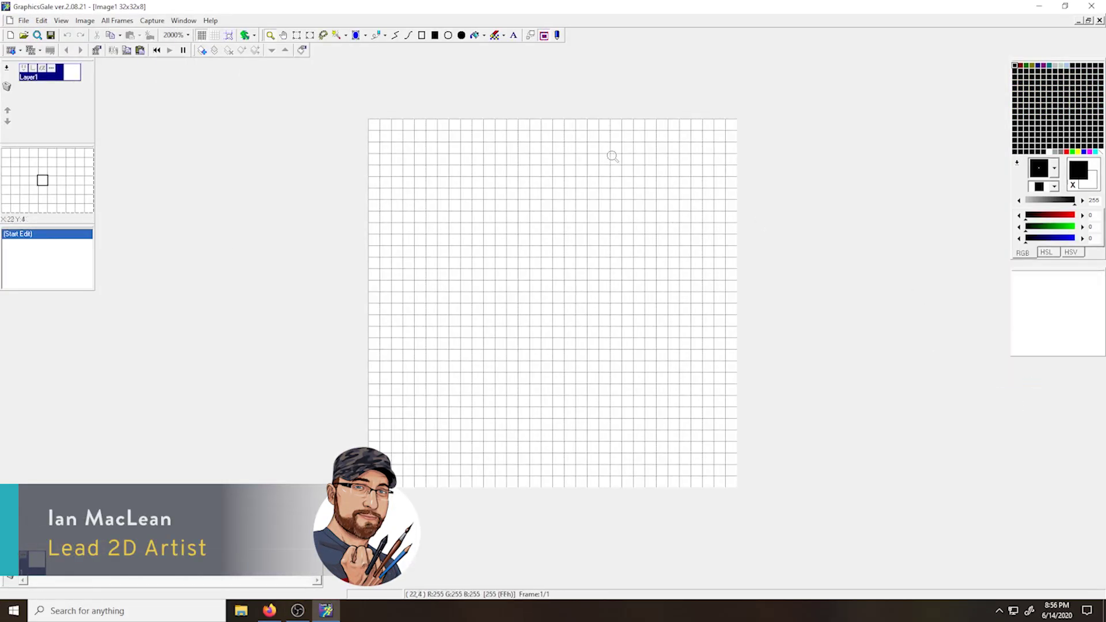
{"action": "left_click", "coordinate": [377, 35]}
{"action": "left_click_drag", "start_coordinate": [524, 159], "coordinate": [582, 160]}
{"action": "left_click", "coordinate": [512, 171]}
{"action": "left_click", "coordinate": [500, 171]}
{"action": "left_click", "coordinate": [489, 183]}
{"action": "left_click", "coordinate": [478, 183]}
{"action": "left_click", "coordinate": [466, 171]}
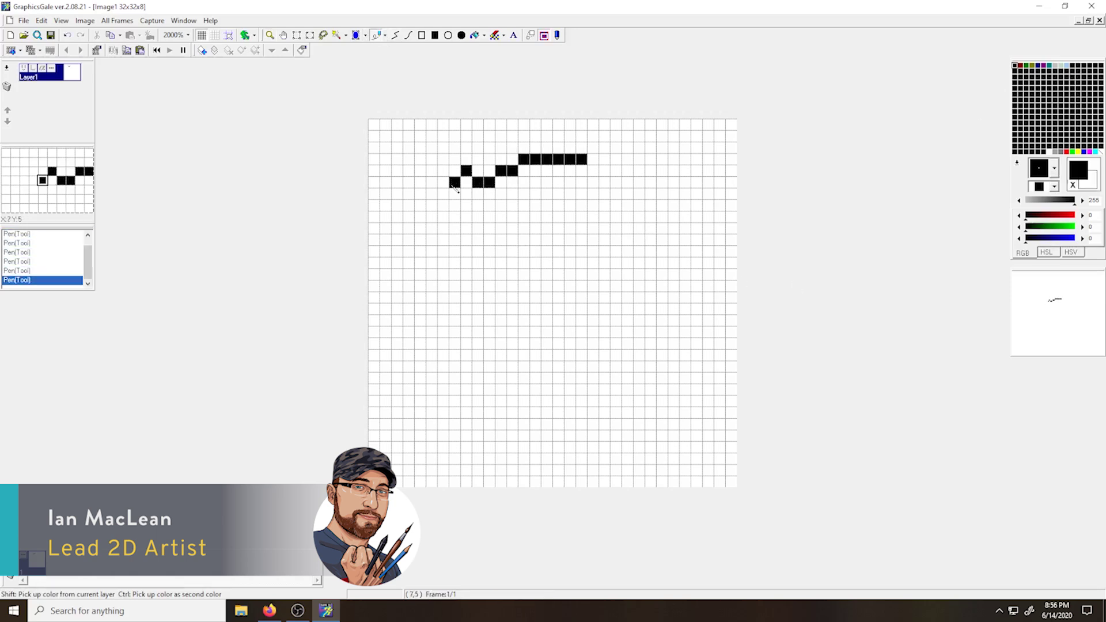
{"action": "mouse_move", "coordinate": [455, 187]}
{"action": "left_mouse_down"}
{"action": "mouse_move", "coordinate": [478, 220]}
{"action": "mouse_move", "coordinate": [470, 254]}
{"action": "mouse_move", "coordinate": [493, 300]}
{"action": "mouse_move", "coordinate": [546, 315]}
{"action": "mouse_move", "coordinate": [526, 307]}
{"action": "mouse_move", "coordinate": [582, 298]}
{"action": "left_mouse_up"}
{"action": "left_click", "coordinate": [593, 287]}
{"action": "key", "text": "ctrl+z"}
{"action": "key", "text": "ctrl+z"}
{"action": "key", "text": "ctrl+z"}
{"action": "key", "text": "ctrl+z"}
{"action": "key", "text": "ctrl+z"}
{"action": "key", "text": "ctrl+z"}
{"action": "key", "text": "ctrl+z"}
{"action": "key", "text": "ctrl+z"}
{"action": "key", "text": "ctrl+z"}
{"action": "key", "text": "ctrl+z"}
{"action": "key", "text": "ctrl+z"}
{"action": "key", "text": "ctrl+z"}
{"action": "key", "text": "ctrl+z"}
{"action": "key", "text": "ctrl+z"}
Draw the mouse's head outline in black, with a snout facing left and two small ears on top.
{"action": "mouse_move", "coordinate": [582, 161]}
{"action": "left_mouse_down"}
{"action": "mouse_move", "coordinate": [505, 176]}
{"action": "mouse_move", "coordinate": [485, 250]}
{"action": "mouse_move", "coordinate": [537, 263]}
{"action": "mouse_move", "coordinate": [588, 254]}
{"action": "mouse_move", "coordinate": [639, 228]}
{"action": "left_mouse_up"}
{"action": "left_click", "coordinate": [513, 161]}
{"action": "left_click", "coordinate": [504, 175]}
{"action": "mouse_move", "coordinate": [594, 170]}
{"action": "left_mouse_down"}
{"action": "mouse_move", "coordinate": [631, 152]}
{"action": "mouse_move", "coordinate": [677, 193]}
{"action": "mouse_move", "coordinate": [663, 217]}
{"action": "left_mouse_up"}
{"action": "left_click_drag", "start_coordinate": [571, 148], "coordinate": [617, 136]}
Draw the neckline, shoulders, arm lines and front curve of the torso below the head, erasing stray pixels.
{"action": "left_click_drag", "start_coordinate": [536, 274], "coordinate": [547, 286]}
{"action": "left_click", "coordinate": [616, 274]}
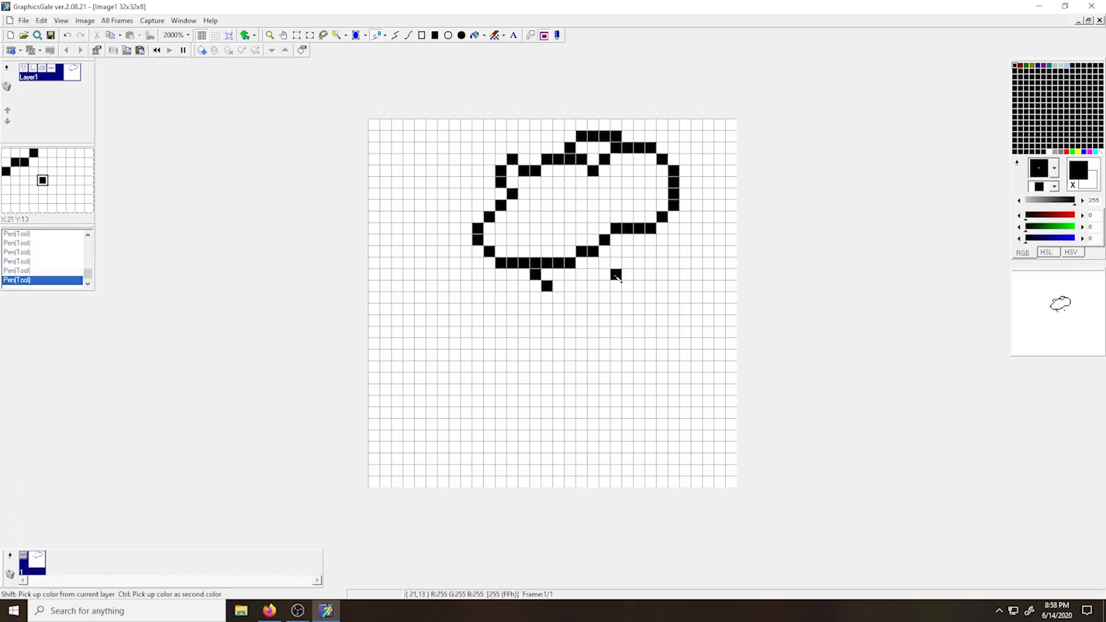
{"action": "mouse_move", "coordinate": [628, 239]}
{"action": "left_mouse_down"}
{"action": "mouse_move", "coordinate": [582, 290]}
{"action": "mouse_move", "coordinate": [638, 272]}
{"action": "mouse_move", "coordinate": [671, 332]}
{"action": "mouse_move", "coordinate": [663, 368]}
{"action": "mouse_move", "coordinate": [647, 342]}
{"action": "mouse_move", "coordinate": [519, 306]}
{"action": "mouse_move", "coordinate": [538, 306]}
{"action": "mouse_move", "coordinate": [525, 352]}
{"action": "left_mouse_up"}
{"action": "mouse_move", "coordinate": [525, 363]}
{"action": "left_mouse_down"}
{"action": "mouse_move", "coordinate": [515, 386]}
{"action": "mouse_move", "coordinate": [522, 411]}
{"action": "mouse_move", "coordinate": [525, 354]}
{"action": "mouse_move", "coordinate": [534, 363]}
{"action": "mouse_move", "coordinate": [541, 328]}
{"action": "mouse_move", "coordinate": [522, 372]}
{"action": "mouse_move", "coordinate": [523, 416]}
{"action": "left_mouse_up"}
{"action": "key", "text": "ctrl+z"}
{"action": "right_click", "coordinate": [535, 363]}
{"action": "right_click", "coordinate": [536, 321]}
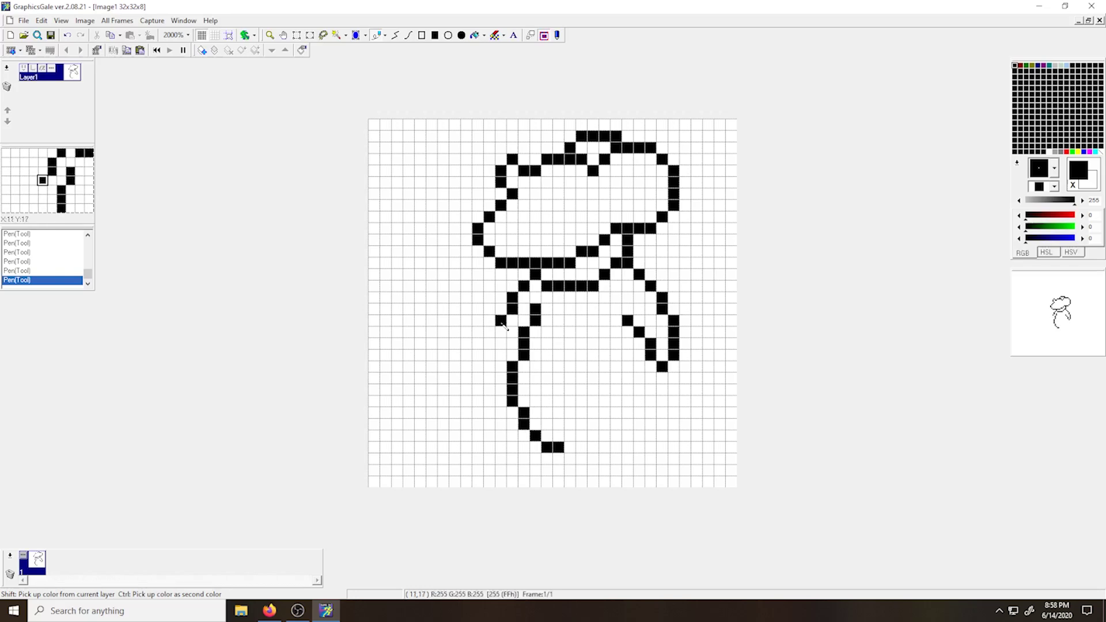
Complete the outline of the lower body and legs and shift the whole figure two pixels left.
{"action": "left_click_drag", "start_coordinate": [571, 447], "coordinate": [627, 484]}
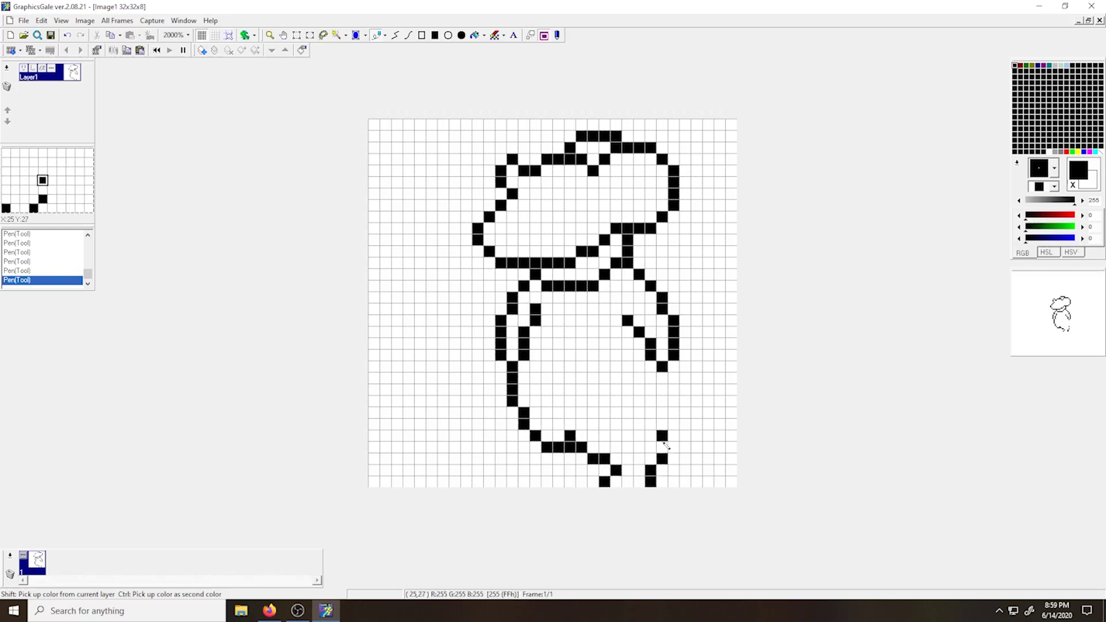
{"action": "mouse_move", "coordinate": [653, 410]}
{"action": "left_mouse_down"}
{"action": "mouse_move", "coordinate": [662, 376]}
{"action": "mouse_move", "coordinate": [638, 398]}
{"action": "left_mouse_up"}
{"action": "key", "text": "ctrl+a"}
{"action": "left_click", "coordinate": [697, 400]}
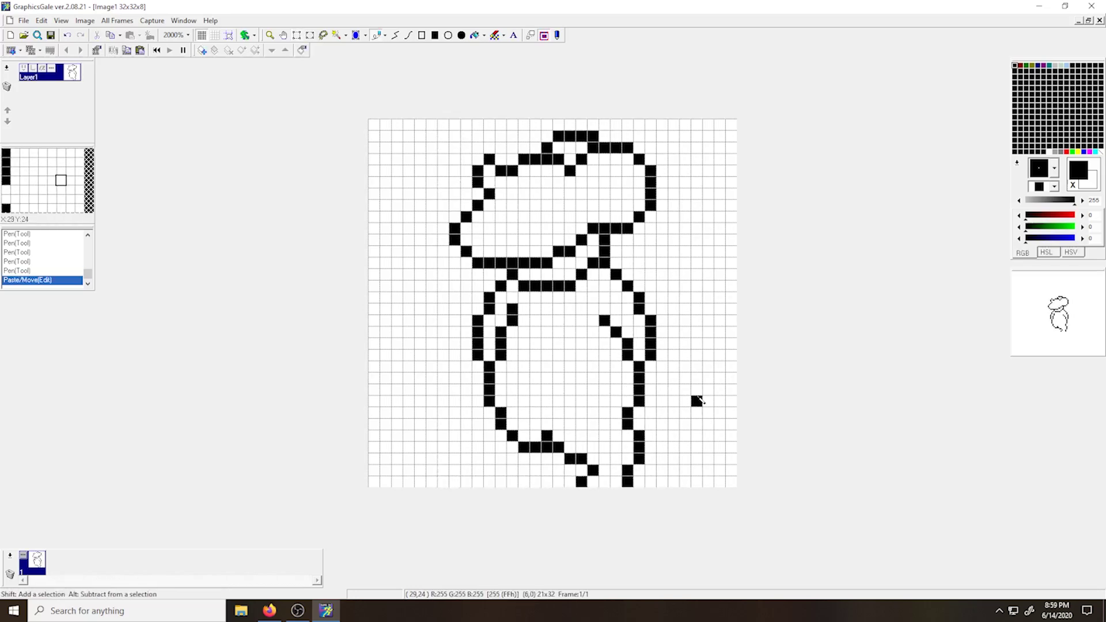
Redraw the lower belly outline and tidy the pixels where the front arm meets the torso.
{"action": "mouse_move", "coordinate": [593, 458]}
{"action": "left_mouse_down"}
{"action": "mouse_move", "coordinate": [565, 462]}
{"action": "mouse_move", "coordinate": [511, 435]}
{"action": "mouse_move", "coordinate": [504, 345]}
{"action": "mouse_move", "coordinate": [507, 430]}
{"action": "mouse_move", "coordinate": [583, 448]}
{"action": "mouse_move", "coordinate": [574, 468]}
{"action": "mouse_move", "coordinate": [631, 475]}
{"action": "mouse_move", "coordinate": [624, 443]}
{"action": "mouse_move", "coordinate": [605, 459]}
{"action": "left_mouse_up"}
{"action": "right_click", "coordinate": [572, 447]}
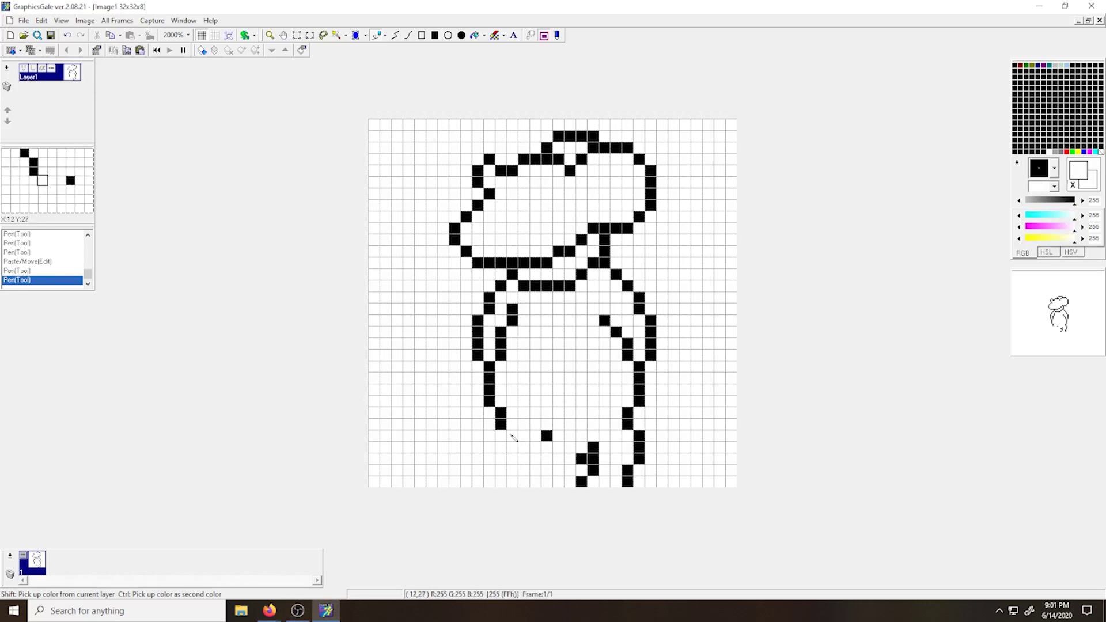
{"action": "left_click", "coordinate": [501, 424]}
{"action": "left_click", "coordinate": [500, 355]}
{"action": "right_click", "coordinate": [500, 344]}
{"action": "left_click", "coordinate": [489, 355]}
Reshape the inner line of the rear leg and draw the front leg down to the canvas edge.
{"action": "right_click", "coordinate": [594, 437]}
{"action": "left_click", "coordinate": [582, 459]}
{"action": "key", "text": "ctrl+z"}
{"action": "right_click", "coordinate": [593, 448]}
{"action": "left_click", "coordinate": [593, 459]}
{"action": "left_click_drag", "start_coordinate": [500, 482], "coordinate": [510, 470]}
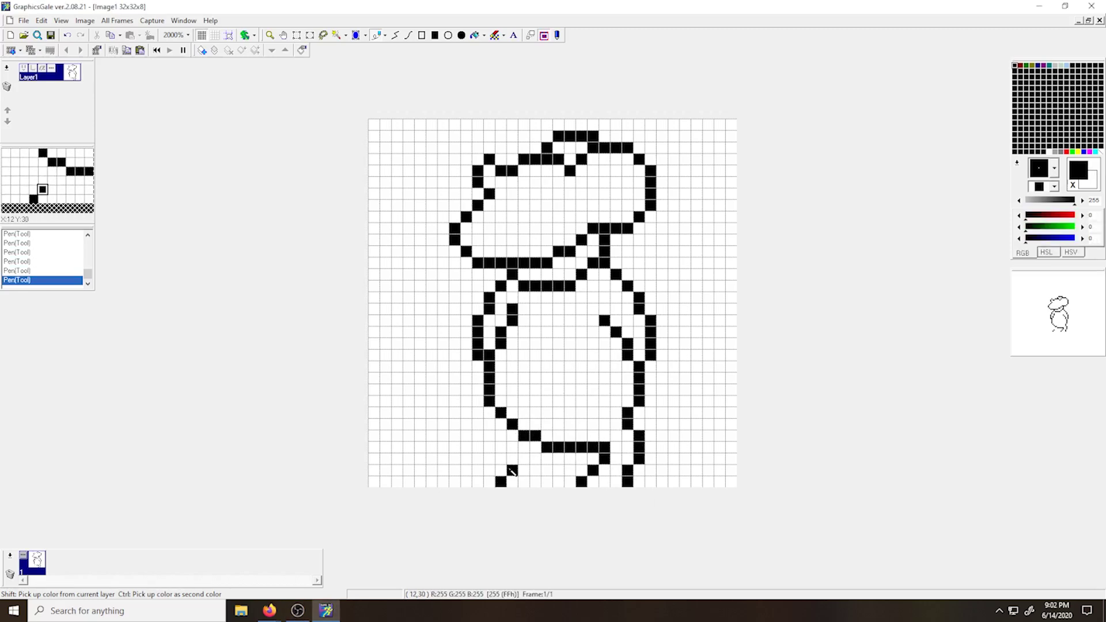
Lengthen both arms, clean up their outlines and draw a curled tail beside the rear leg.
{"action": "right_click", "coordinate": [478, 369]}
{"action": "left_click", "coordinate": [478, 355]}
{"action": "right_click", "coordinate": [627, 355]}
{"action": "mouse_move", "coordinate": [639, 366]}
{"action": "left_mouse_down"}
{"action": "mouse_move", "coordinate": [647, 392]}
{"action": "mouse_move", "coordinate": [659, 377]}
{"action": "mouse_move", "coordinate": [640, 394]}
{"action": "mouse_move", "coordinate": [651, 425]}
{"action": "left_mouse_up"}
{"action": "right_click", "coordinate": [662, 390]}
{"action": "right_click", "coordinate": [639, 390]}
{"action": "left_click", "coordinate": [675, 460]}
{"action": "mouse_move", "coordinate": [662, 436]}
{"action": "left_mouse_down"}
{"action": "mouse_move", "coordinate": [662, 448]}
{"action": "mouse_move", "coordinate": [689, 413]}
{"action": "mouse_move", "coordinate": [709, 482]}
{"action": "left_mouse_up"}
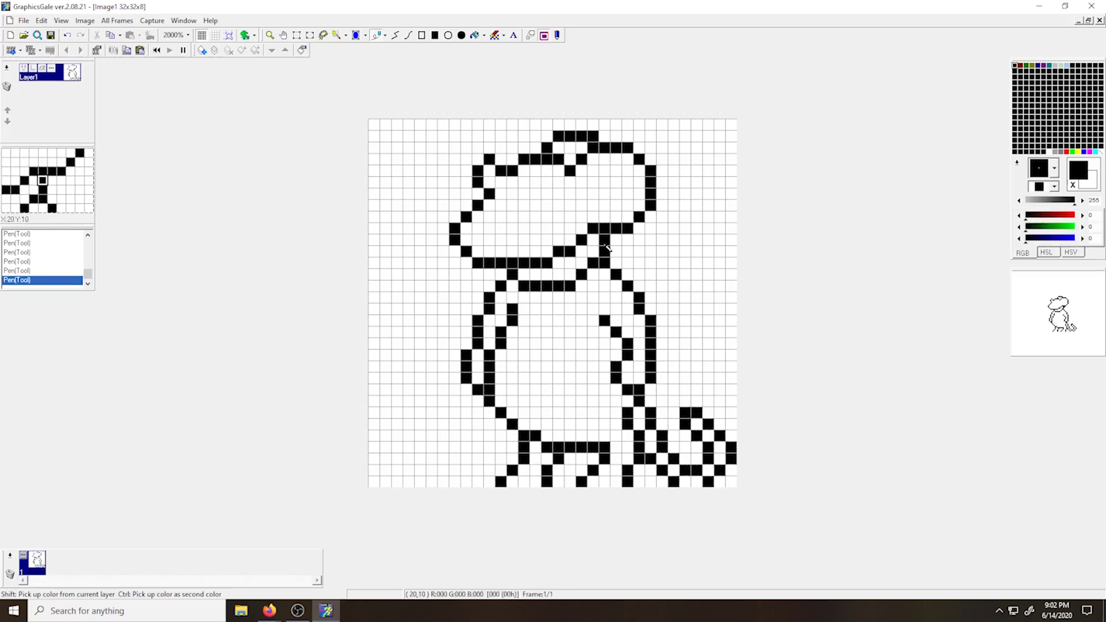
Rework the neck into a collar and draw a cloak outline running down the back to the tail.
{"action": "right_click", "coordinate": [615, 250]}
{"action": "left_click_drag", "start_coordinate": [605, 251], "coordinate": [593, 263]}
{"action": "right_click", "coordinate": [582, 275]}
{"action": "mouse_move", "coordinate": [594, 274]}
{"action": "left_mouse_down"}
{"action": "mouse_move", "coordinate": [631, 256]}
{"action": "mouse_move", "coordinate": [618, 243]}
{"action": "mouse_move", "coordinate": [658, 276]}
{"action": "mouse_move", "coordinate": [674, 345]}
{"action": "mouse_move", "coordinate": [676, 410]}
{"action": "left_mouse_up"}
{"action": "right_click", "coordinate": [617, 244]}
{"action": "left_click", "coordinate": [605, 241]}
{"action": "key", "text": "ctrl+z"}
Draw a diagonal strap across the chest and a horizontal belt around the waist.
{"action": "mouse_move", "coordinate": [512, 297]}
{"action": "left_mouse_down"}
{"action": "mouse_move", "coordinate": [540, 350]}
{"action": "mouse_move", "coordinate": [578, 380]}
{"action": "left_mouse_up"}
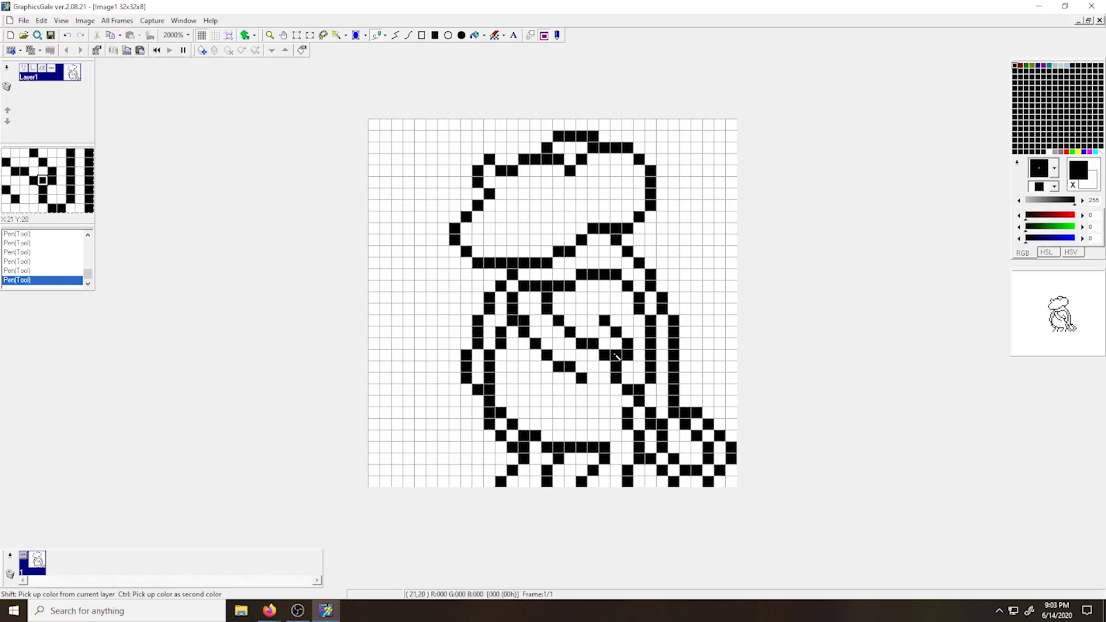
{"action": "key", "text": "ctrl+z"}
{"action": "mouse_move", "coordinate": [499, 367]}
{"action": "left_mouse_down"}
{"action": "mouse_move", "coordinate": [538, 388]}
{"action": "mouse_move", "coordinate": [605, 390]}
{"action": "left_mouse_up"}
{"action": "left_click_drag", "start_coordinate": [500, 389], "coordinate": [626, 407]}
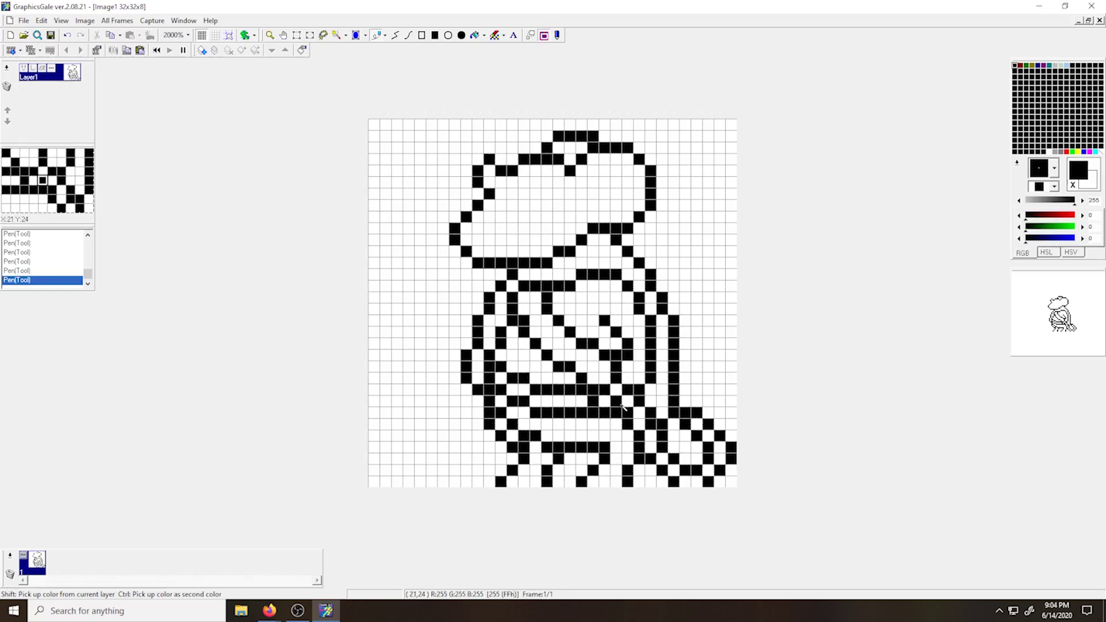
Add a 2x2-pixel black eye to the head and shift the whole figure one pixel left.
{"action": "key", "text": "ctrl+a"}
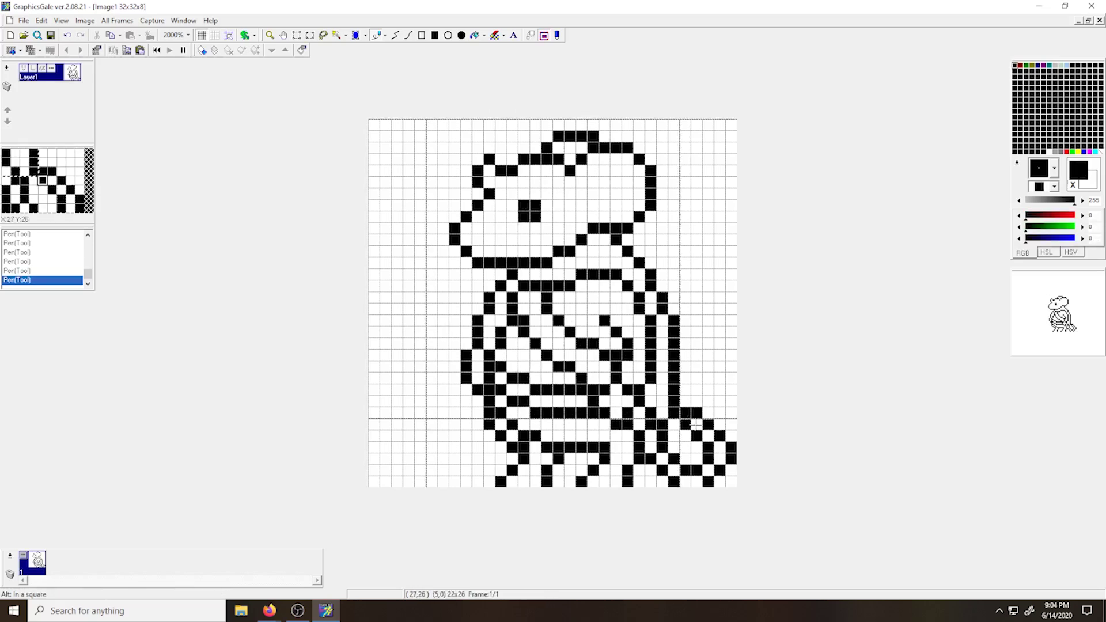
{"action": "left_click_drag", "start_coordinate": [592, 344], "coordinate": [581, 344]}
{"action": "left_click", "coordinate": [699, 89]}
Save the image as mouse_walk in Gale (*.gal) format.
{"action": "left_click", "coordinate": [23, 21]}
{"action": "left_click", "coordinate": [42, 102]}
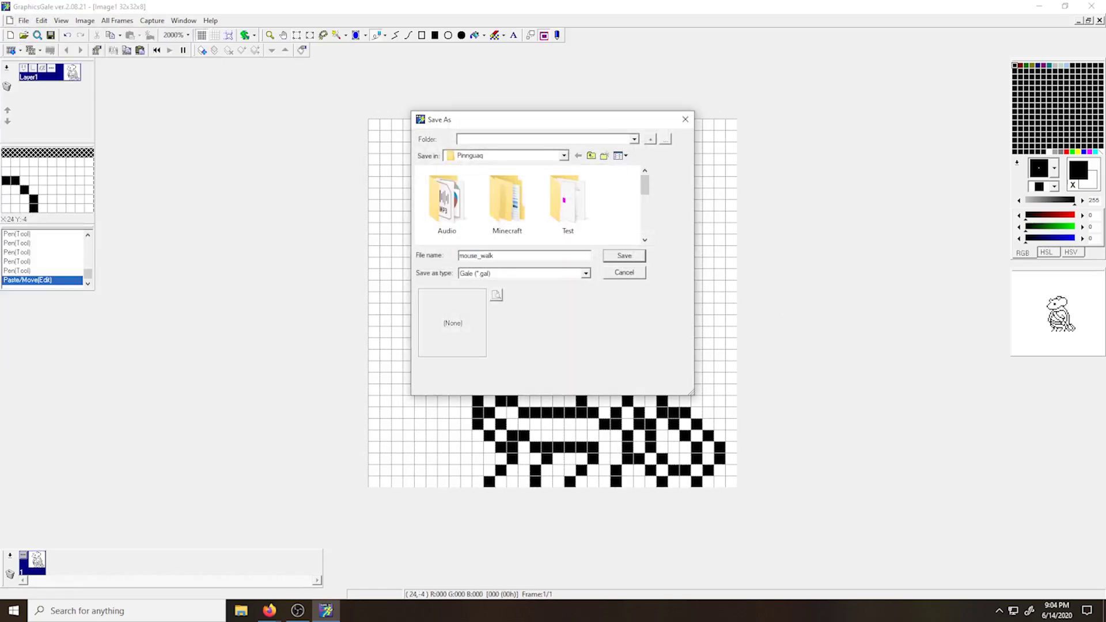
{"action": "type", "text": "mouse_walk"}
{"action": "key", "text": "Return"}
Mix a warm grey in HSL with hue 42, saturation 8 and lightness 40, and paint its swatch beside the figure.
{"action": "left_click", "coordinate": [1047, 253]}
{"action": "left_click", "coordinate": [1030, 216]}
{"action": "left_click_drag", "start_coordinate": [1047, 238], "coordinate": [1037, 239]}
{"action": "left_click_drag", "start_coordinate": [1027, 228], "coordinate": [1039, 229]}
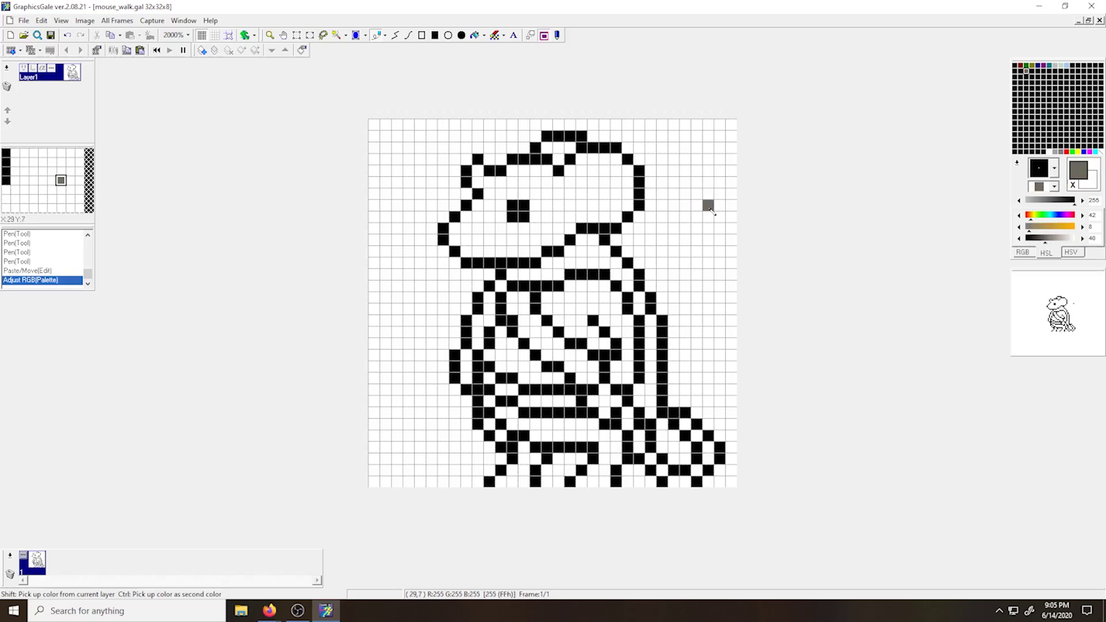
{"action": "left_click_drag", "start_coordinate": [375, 136], "coordinate": [375, 147]}
Copy the grey to the next palette slot, lighten it to 56, paint its swatch and move the swatch block down.
{"action": "left_click_drag", "start_coordinate": [1027, 72], "coordinate": [1033, 71]}
{"action": "left_click_drag", "start_coordinate": [1046, 238], "coordinate": [1053, 239]}
{"action": "left_click", "coordinate": [1032, 216]}
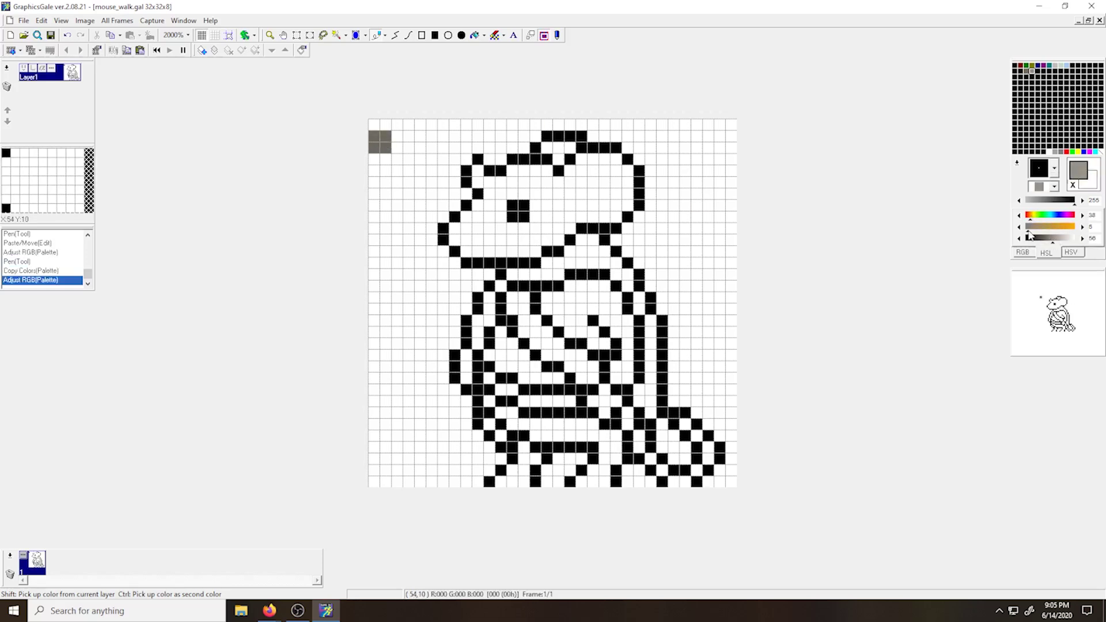
{"action": "mouse_move", "coordinate": [386, 136]}
{"action": "left_mouse_down"}
{"action": "mouse_move", "coordinate": [398, 136]}
{"action": "mouse_move", "coordinate": [386, 125]}
{"action": "left_mouse_up"}
{"action": "left_click_drag", "start_coordinate": [371, 122], "coordinate": [410, 159]}
{"action": "left_click_drag", "start_coordinate": [386, 137], "coordinate": [386, 148]}
Copy the lighter grey to the next palette slot, make it lighter with hue 42 and saturation 14, and add its swatch.
{"action": "left_click_drag", "start_coordinate": [1033, 71], "coordinate": [1038, 72]}
{"action": "left_click_drag", "start_coordinate": [1053, 239], "coordinate": [1057, 239]}
{"action": "left_click_drag", "start_coordinate": [1029, 227], "coordinate": [1033, 228]}
{"action": "left_click", "coordinate": [1032, 217]}
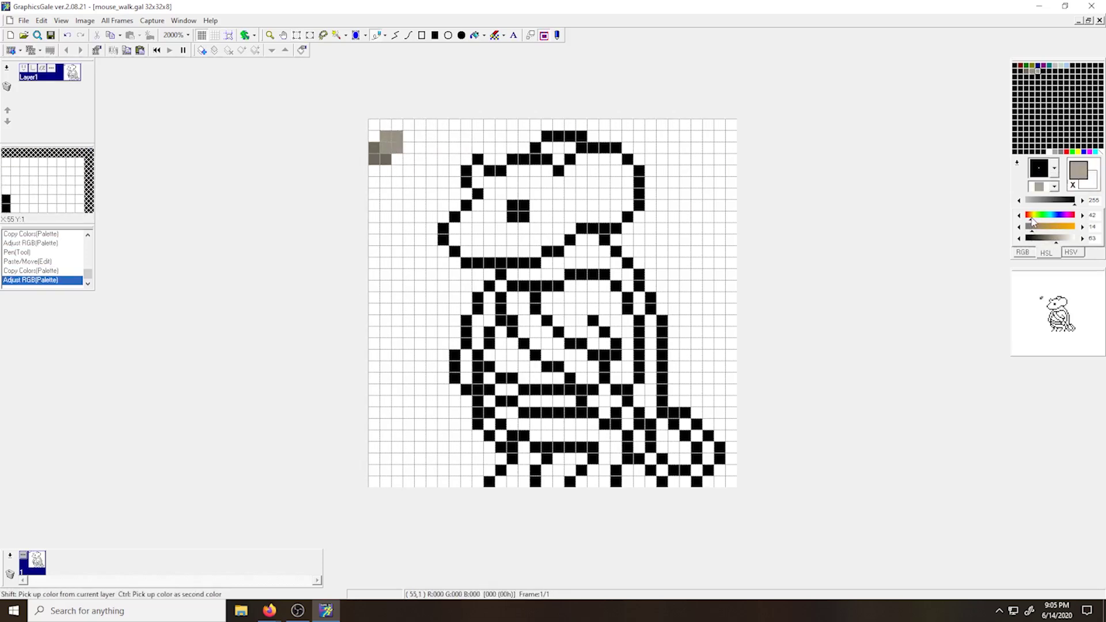
{"action": "left_click_drag", "start_coordinate": [375, 124], "coordinate": [386, 125]}
{"action": "left_click_drag", "start_coordinate": [386, 136], "coordinate": [374, 136]}
Set the base grey's lightness to 44, copy it to the preceding slot, darken the copy to 38 with hue 30, and add its swatch.
{"action": "left_click_drag", "start_coordinate": [1057, 239], "coordinate": [1048, 238]}
{"action": "left_click", "coordinate": [1027, 71]}
{"action": "left_click_drag", "start_coordinate": [1027, 72], "coordinate": [1021, 71]}
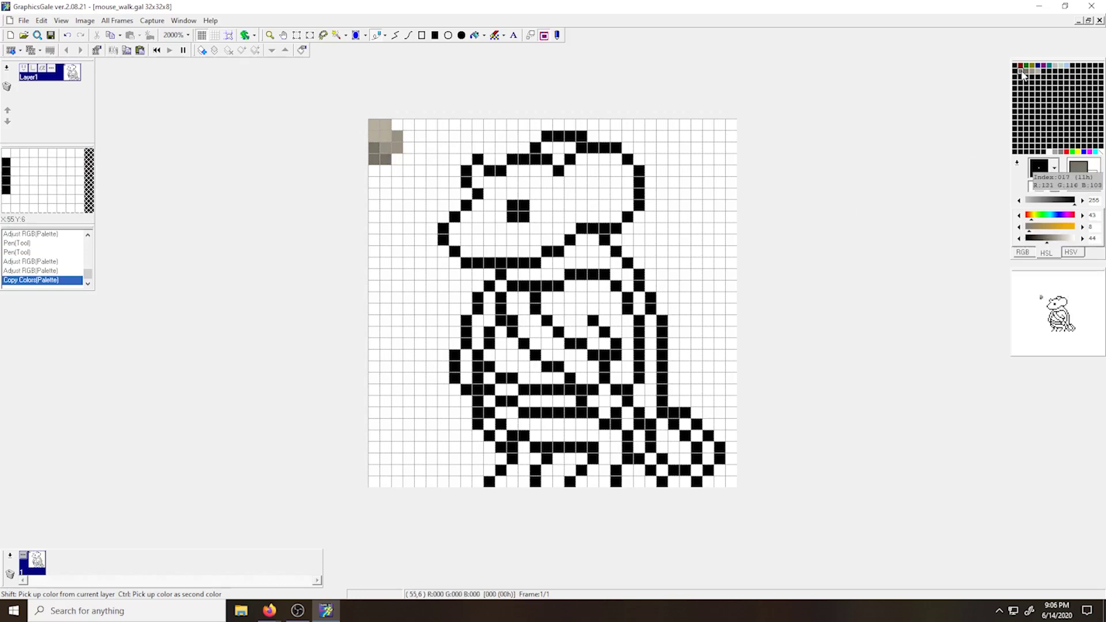
{"action": "left_click_drag", "start_coordinate": [1047, 238], "coordinate": [1043, 239]}
{"action": "left_click", "coordinate": [1030, 217]}
{"action": "left_click_drag", "start_coordinate": [386, 159], "coordinate": [386, 170]}
Copy the dark grey to the first slot of the row, set it to hue 26 and lightness 27, and add its swatch.
{"action": "left_click_drag", "start_coordinate": [1022, 71], "coordinate": [1015, 71]}
{"action": "left_click_drag", "start_coordinate": [1043, 239], "coordinate": [1039, 238]}
{"action": "left_click", "coordinate": [1029, 217]}
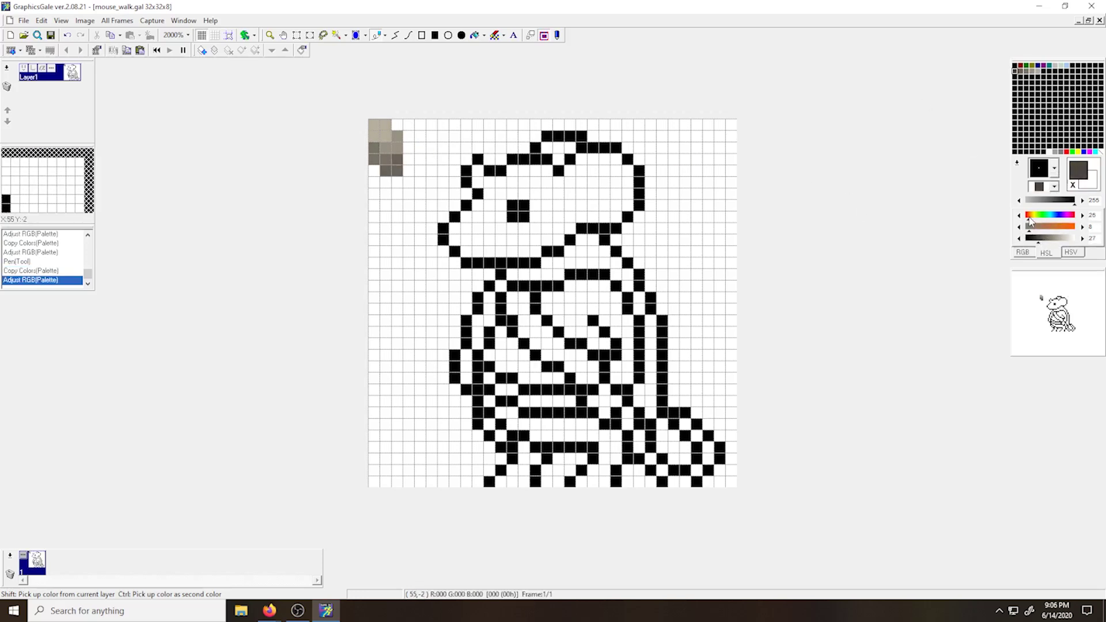
{"action": "left_click_drag", "start_coordinate": [375, 170], "coordinate": [386, 183]}
Flood fill the head with the base grey and the far ear with the darker grey.
{"action": "right_click", "coordinate": [385, 161]}
{"action": "key", "text": "f"}
{"action": "left_click", "coordinate": [490, 184]}
{"action": "right_click", "coordinate": [396, 160]}
{"action": "left_click", "coordinate": [558, 148]}
Flood fill the torso, near arm and near leg with the base grey, and the far arm and far leg with the darker grey.
{"action": "right_click", "coordinate": [388, 159]}
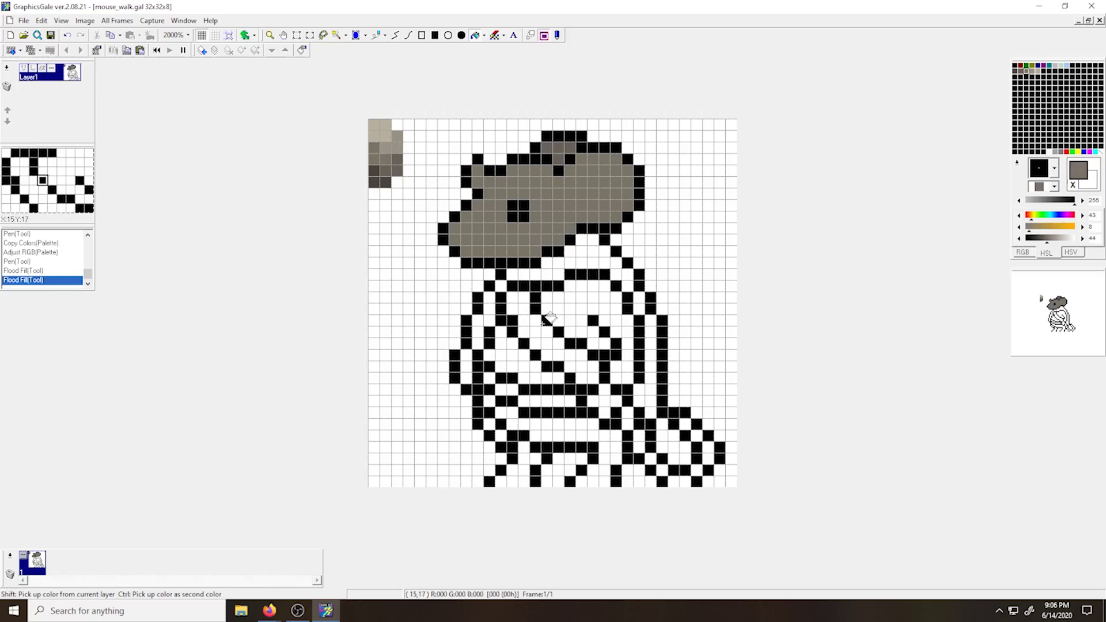
{"action": "left_click", "coordinate": [576, 308]}
{"action": "left_click", "coordinate": [513, 357]}
{"action": "right_click", "coordinate": [558, 148]}
{"action": "left_click", "coordinate": [478, 331]}
{"action": "right_click", "coordinate": [513, 361]}
{"action": "left_click", "coordinate": [553, 426]}
{"action": "right_click", "coordinate": [558, 148]}
{"action": "left_click", "coordinate": [524, 461]}
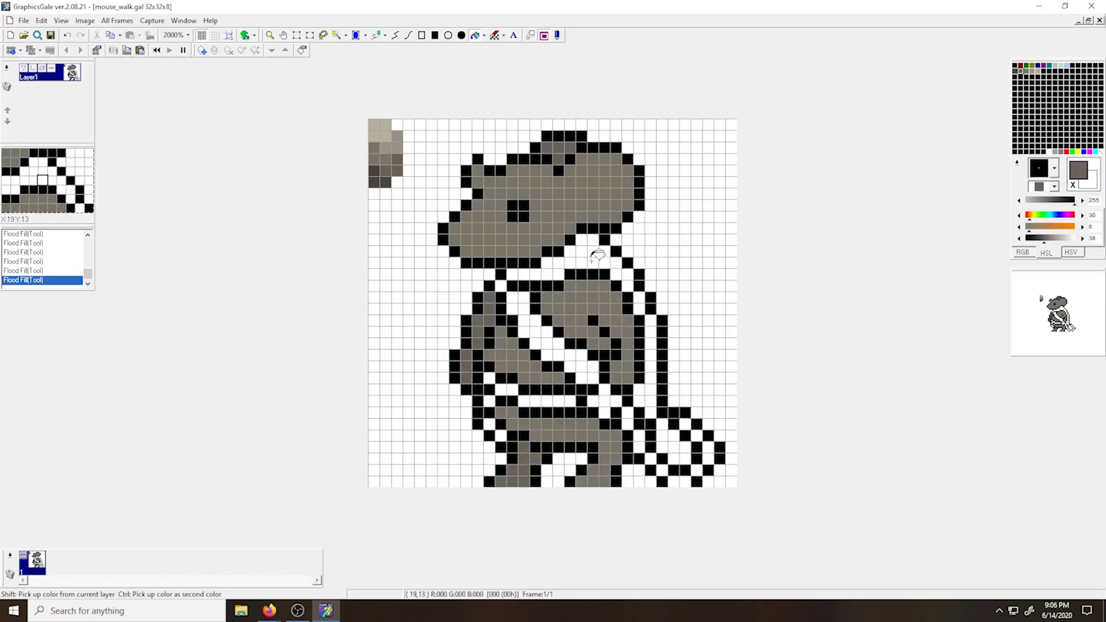
Mix a brown with hue 26, saturation 32 and lightness 28, fill the collar with it and paint its swatch.
{"action": "left_click", "coordinate": [1029, 78]}
{"action": "left_click", "coordinate": [1042, 227]}
{"action": "left_click", "coordinate": [588, 251]}
{"action": "key", "text": "p"}
{"action": "left_click_drag", "start_coordinate": [386, 228], "coordinate": [398, 218]}
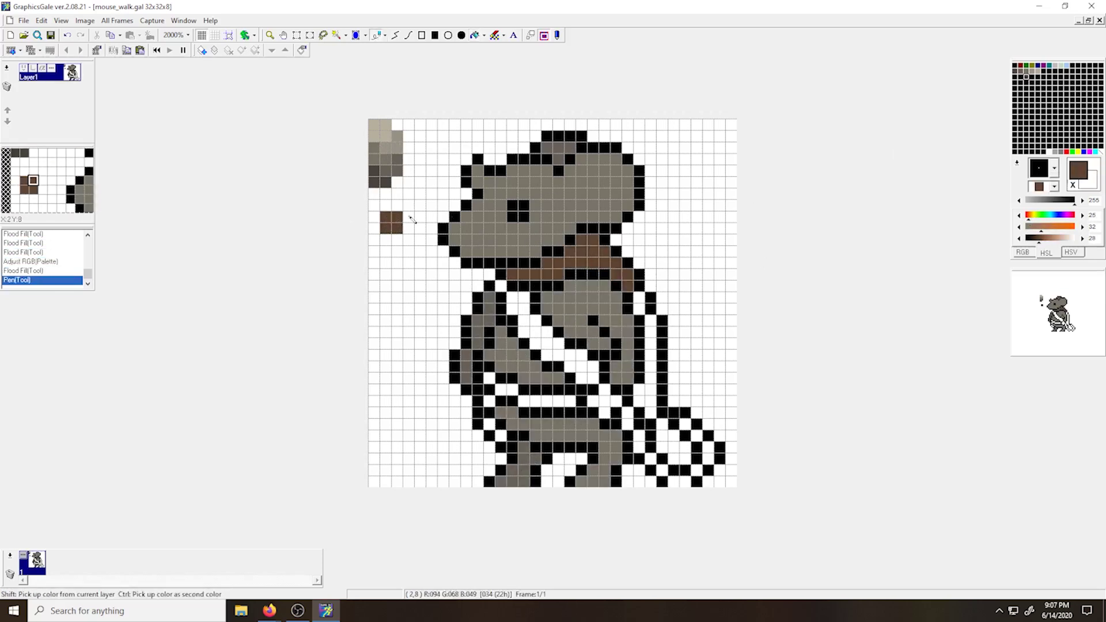
Copy the brown to the next palette slot, make it lighter and more saturated, and add its swatch.
{"action": "left_click_drag", "start_coordinate": [1026, 76], "coordinate": [1032, 77]}
{"action": "left_click_drag", "start_coordinate": [1040, 238], "coordinate": [1044, 238]}
{"action": "left_click_drag", "start_coordinate": [1042, 227], "coordinate": [1046, 228]}
{"action": "left_click", "coordinate": [1029, 215]}
{"action": "left_click_drag", "start_coordinate": [386, 205], "coordinate": [375, 217]}
Copy the base brown to the preceding palette slot, darken it and add its swatch.
{"action": "left_click_drag", "start_coordinate": [1026, 77], "coordinate": [1021, 77]}
{"action": "left_click_drag", "start_coordinate": [1040, 239], "coordinate": [1036, 239]}
{"action": "left_click_drag", "start_coordinate": [374, 228], "coordinate": [382, 241]}
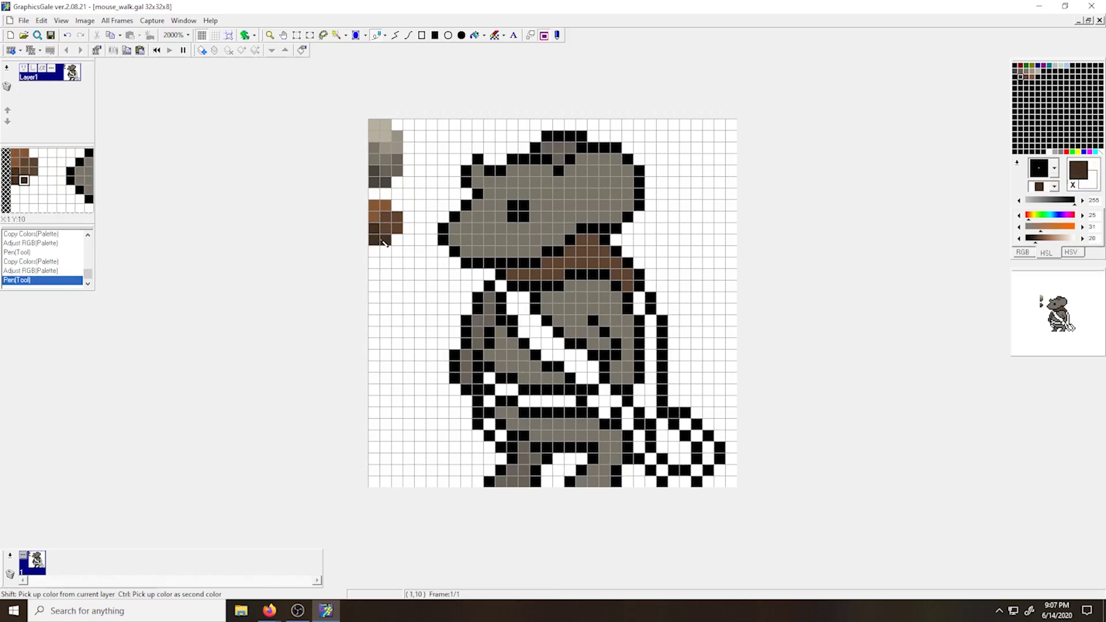
Flood fill the chest strap, the belt and the cloak pieces at the mouse's front with the base brown.
{"action": "right_click", "coordinate": [398, 224]}
{"action": "key", "text": "f"}
{"action": "left_click", "coordinate": [502, 436]}
{"action": "left_click", "coordinate": [489, 424]}
{"action": "left_click", "coordinate": [507, 390]}
{"action": "left_click", "coordinate": [525, 401]}
{"action": "left_click", "coordinate": [585, 364]}
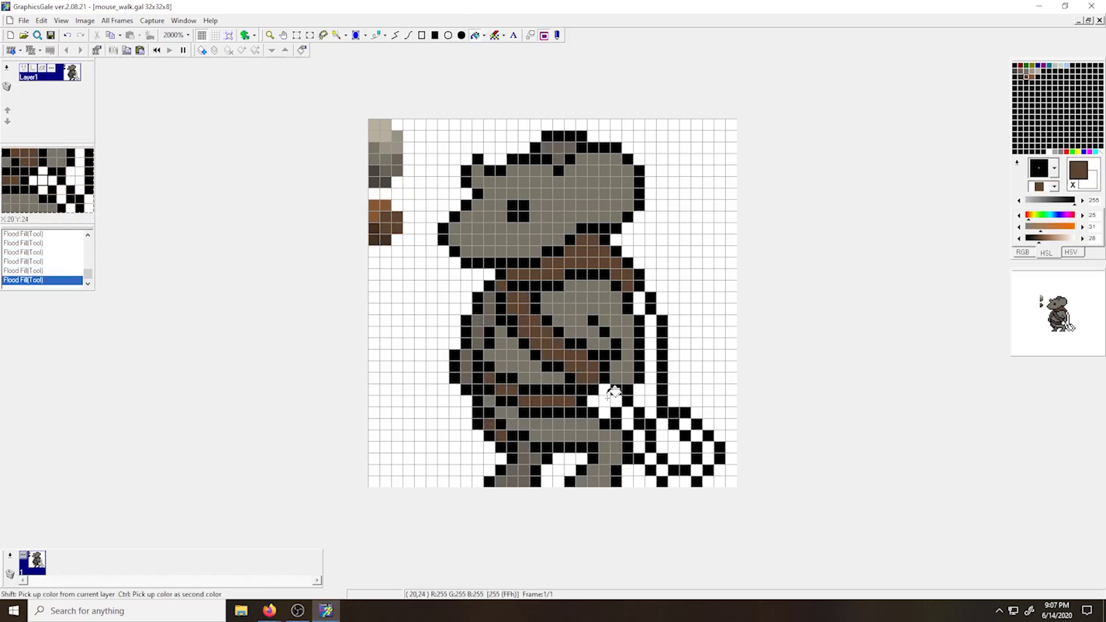
Mix a tan with hue 42, saturation 41 and lightness 56, fill the belt buckle with it and paint its swatch.
{"action": "left_click", "coordinate": [1027, 83]}
{"action": "left_click", "coordinate": [1032, 215]}
{"action": "left_click", "coordinate": [1046, 227]}
{"action": "left_click", "coordinate": [1053, 239]}
{"action": "left_click", "coordinate": [604, 402]}
{"action": "key", "text": "p"}
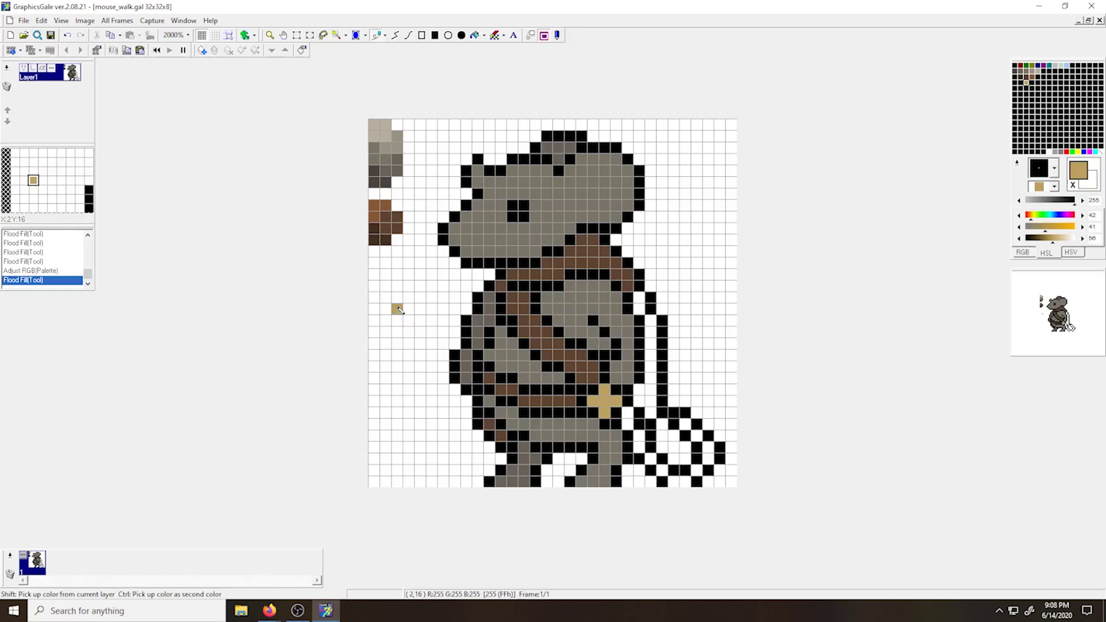
{"action": "left_click_drag", "start_coordinate": [398, 297], "coordinate": [387, 298]}
Copy the tan to the next palette slot, lighten it, add its swatch and pick up the base tan again.
{"action": "left_click_drag", "start_coordinate": [1027, 83], "coordinate": [1032, 84]}
{"action": "left_click", "coordinate": [1032, 84]}
{"action": "left_click", "coordinate": [1064, 238]}
{"action": "left_click_drag", "start_coordinate": [386, 275], "coordinate": [375, 286]}
{"action": "right_click", "coordinate": [391, 292]}
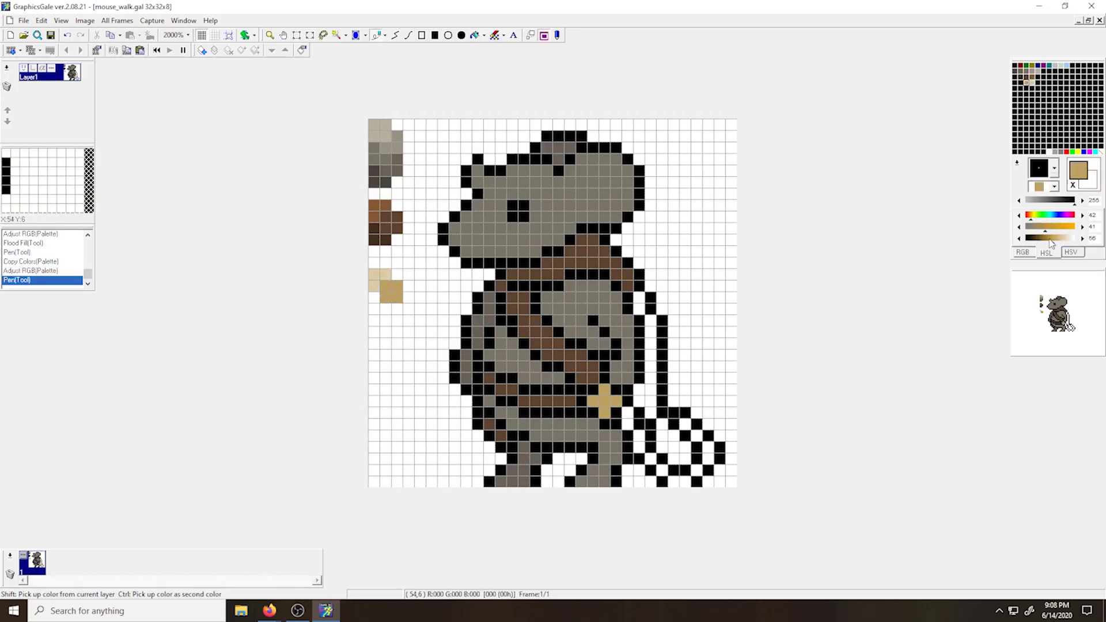
{"action": "left_click", "coordinate": [1029, 215]}
{"action": "left_click", "coordinate": [1047, 239]}
{"action": "key", "text": "ctrl+z"}
Copy the tan to the preceding palette slot, set its saturation to 32, darken it and paint its swatch below the other tans.
{"action": "left_click_drag", "start_coordinate": [1027, 83], "coordinate": [1021, 83]}
{"action": "left_click", "coordinate": [1048, 239]}
{"action": "key", "text": "ctrl+z"}
{"action": "left_click", "coordinate": [1021, 83]}
{"action": "left_click", "coordinate": [1041, 227]}
{"action": "left_click", "coordinate": [1048, 238]}
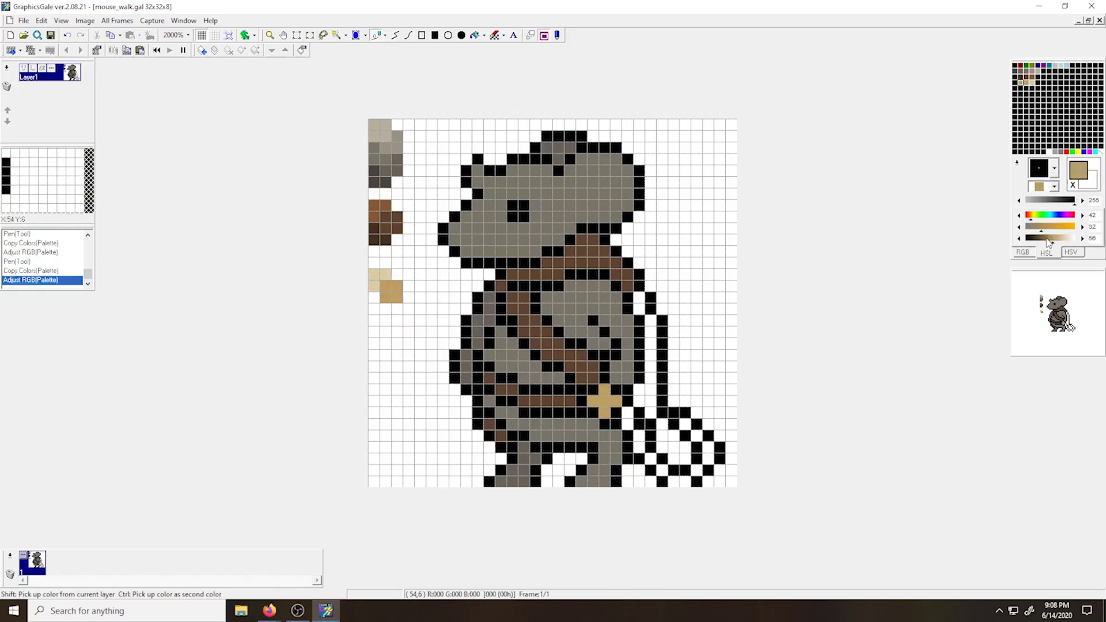
{"action": "left_click", "coordinate": [1031, 215]}
{"action": "left_click_drag", "start_coordinate": [375, 298], "coordinate": [386, 309]}
Copy the light tan to the next palette slot, turn it into a pale cream with hue 54 and saturation 65, and paint its swatch.
{"action": "left_click_drag", "start_coordinate": [1032, 83], "coordinate": [1039, 83]}
{"action": "left_click", "coordinate": [1038, 83]}
{"action": "left_click", "coordinate": [1070, 239]}
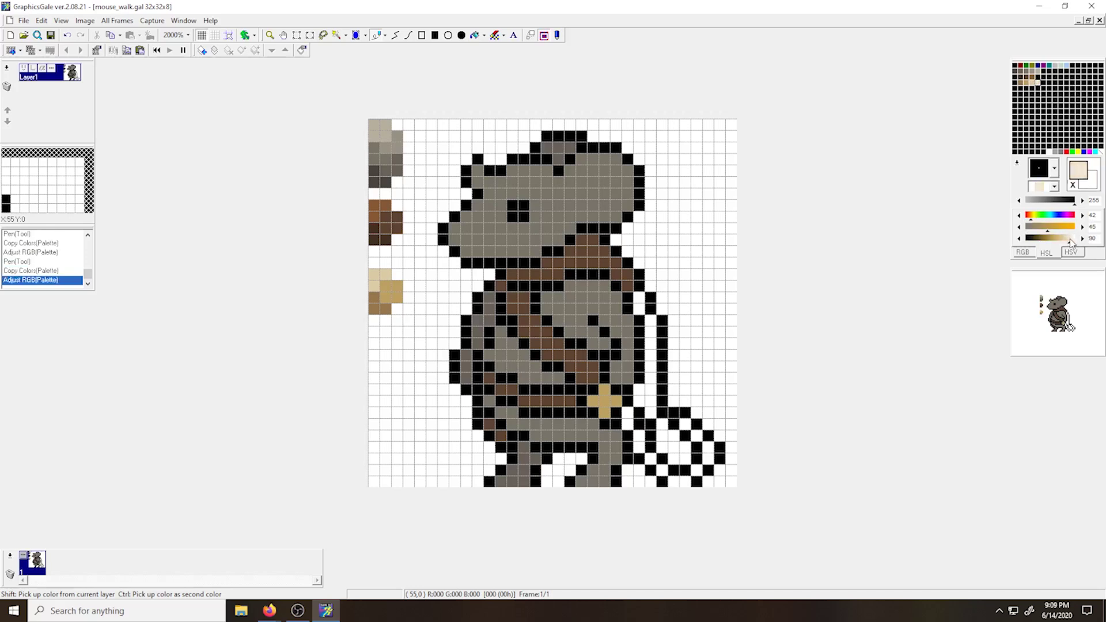
{"action": "left_click_drag", "start_coordinate": [387, 263], "coordinate": [398, 275]}
Shade the belt buckle with light tan on its upper front, dark tan around its edges and a cream highlight in its upper front corner.
{"action": "right_click", "coordinate": [385, 275]}
{"action": "left_click", "coordinate": [605, 389]}
{"action": "left_click", "coordinate": [593, 401]}
{"action": "right_click", "coordinate": [385, 309]}
{"action": "left_click_drag", "start_coordinate": [594, 413], "coordinate": [605, 424]}
{"action": "left_click_drag", "start_coordinate": [605, 378], "coordinate": [628, 401]}
{"action": "right_click", "coordinate": [397, 269]}
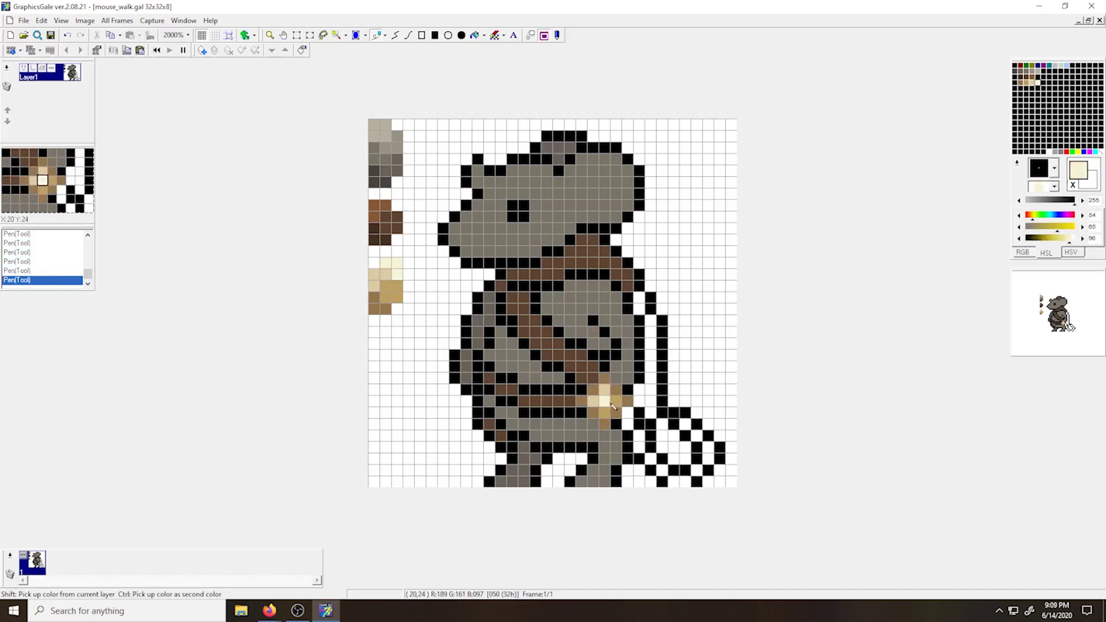
{"action": "left_click", "coordinate": [594, 389]}
Adjust the base tan and raise the light tan's saturation to 58 in the palette.
{"action": "right_click", "coordinate": [396, 297]}
{"action": "left_click", "coordinate": [1054, 239]}
{"action": "left_click", "coordinate": [1032, 83]}
{"action": "left_click", "coordinate": [1055, 228]}
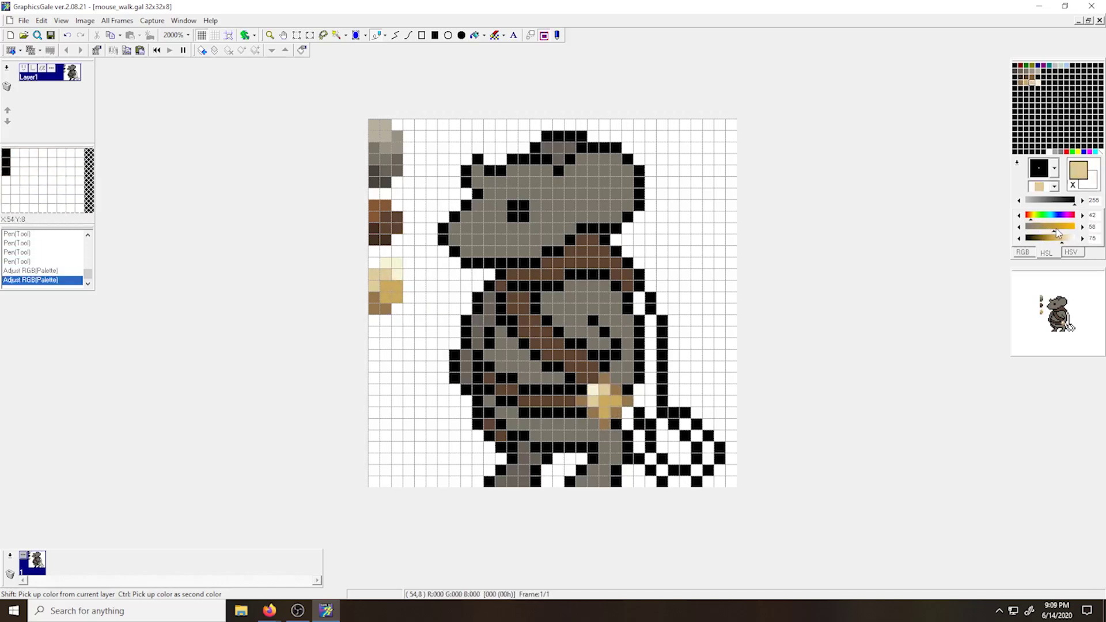
Paint light brown highlights and dark brown shadows on the collar and the diagonal chest strap.
{"action": "right_click", "coordinate": [385, 208]}
{"action": "left_click_drag", "start_coordinate": [524, 297], "coordinate": [524, 310]}
{"action": "left_click_drag", "start_coordinate": [536, 320], "coordinate": [570, 355]}
{"action": "left_click_drag", "start_coordinate": [581, 264], "coordinate": [593, 252]}
{"action": "mouse_move", "coordinate": [533, 275]}
{"action": "left_mouse_down"}
{"action": "mouse_move", "coordinate": [550, 275]}
{"action": "mouse_move", "coordinate": [513, 287]}
{"action": "mouse_move", "coordinate": [570, 344]}
{"action": "left_mouse_up"}
{"action": "right_click", "coordinate": [385, 241]}
Shade the edge of the mouse's shoulder with dark grey and paint the cloak strip down its back in brown with its outline.
{"action": "right_click", "coordinate": [396, 166]}
{"action": "left_click_drag", "start_coordinate": [594, 275], "coordinate": [629, 310]}
{"action": "right_click", "coordinate": [628, 286]}
{"action": "mouse_move", "coordinate": [640, 298]}
{"action": "left_mouse_down"}
{"action": "mouse_move", "coordinate": [652, 323]}
{"action": "mouse_move", "coordinate": [651, 414]}
{"action": "left_mouse_up"}
{"action": "mouse_move", "coordinate": [640, 402]}
{"action": "left_mouse_down"}
{"action": "mouse_move", "coordinate": [640, 391]}
{"action": "mouse_move", "coordinate": [628, 425]}
{"action": "left_mouse_up"}
Undo the last pixel below the cloak and add dark tan highlights to the collar and the chest strap.
{"action": "right_click", "coordinate": [588, 447]}
{"action": "right_click", "coordinate": [605, 437]}
{"action": "left_click", "coordinate": [628, 425]}
{"action": "key", "text": "ctrl+z"}
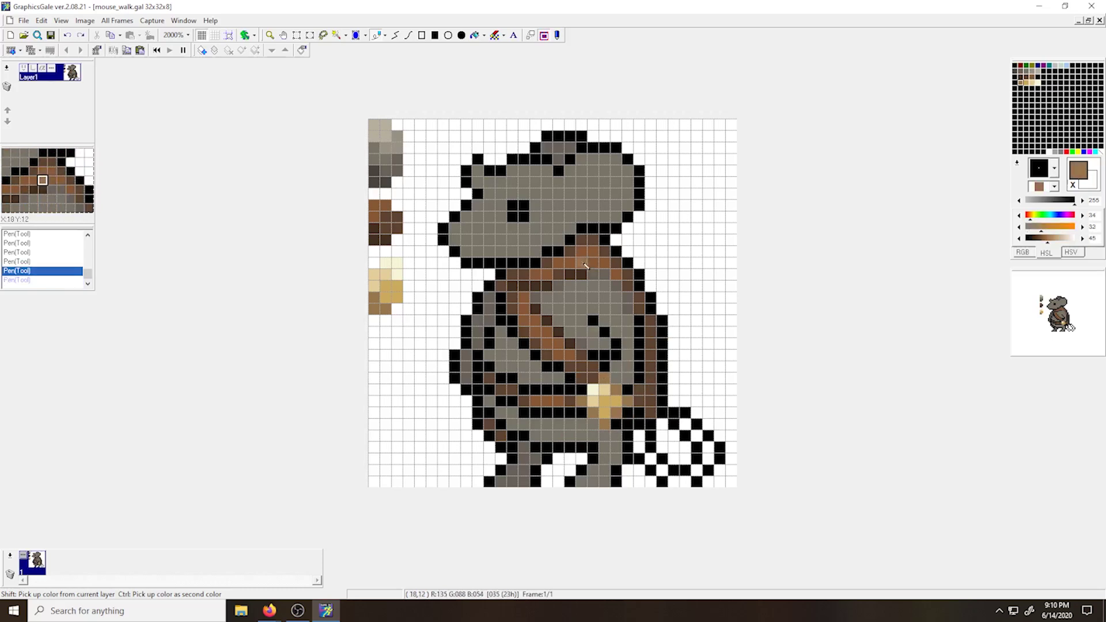
{"action": "left_click_drag", "start_coordinate": [584, 263], "coordinate": [570, 264]}
{"action": "left_click_drag", "start_coordinate": [536, 321], "coordinate": [547, 333]}
Paint light grey highlights on the mouse's muzzle, cheek, small front ear and the top of its head and big ear.
{"action": "right_click", "coordinate": [398, 146]}
{"action": "left_click_drag", "start_coordinate": [490, 206], "coordinate": [478, 217]}
{"action": "left_click_drag", "start_coordinate": [478, 171], "coordinate": [500, 182]}
{"action": "left_click_drag", "start_coordinate": [468, 240], "coordinate": [490, 228]}
{"action": "left_click_drag", "start_coordinate": [513, 239], "coordinate": [536, 230]}
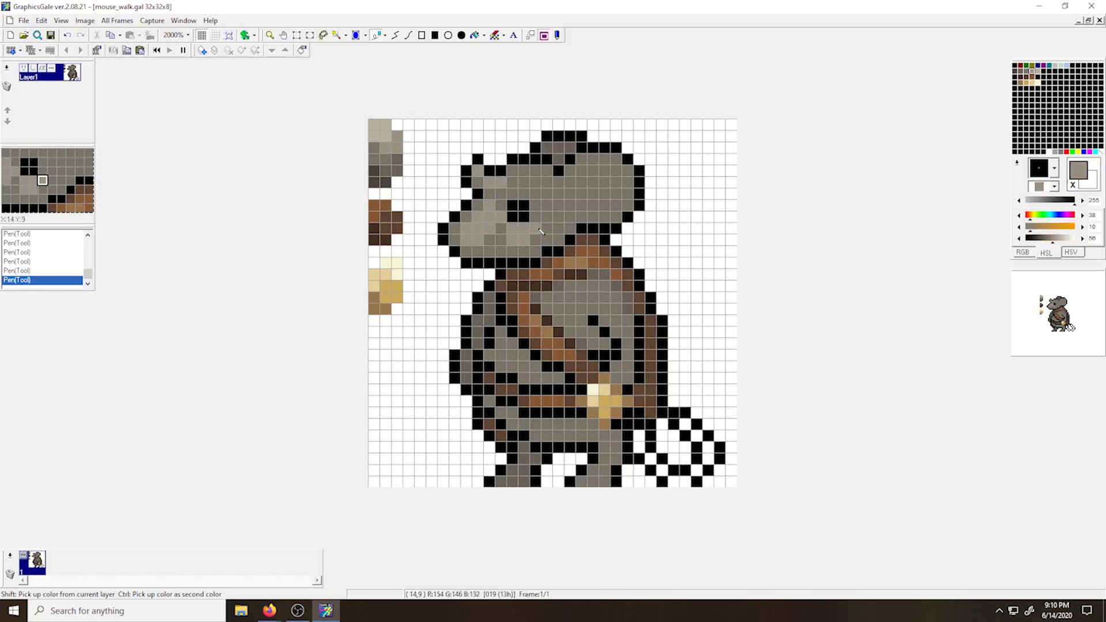
{"action": "left_click_drag", "start_coordinate": [513, 183], "coordinate": [607, 159]}
Add light grey highlights to the arm and belly and recolour the chest strap's lower outline dark brown.
{"action": "left_click_drag", "start_coordinate": [605, 284], "coordinate": [559, 322]}
{"action": "mouse_move", "coordinate": [525, 355]}
{"action": "left_mouse_down"}
{"action": "mouse_move", "coordinate": [523, 378]}
{"action": "mouse_move", "coordinate": [536, 369]}
{"action": "left_mouse_up"}
{"action": "right_click", "coordinate": [570, 344]}
{"action": "mouse_move", "coordinate": [570, 379]}
{"action": "left_mouse_down"}
{"action": "mouse_move", "coordinate": [524, 344]}
{"action": "mouse_move", "coordinate": [501, 298]}
{"action": "left_mouse_up"}
{"action": "right_click", "coordinate": [489, 299]}
{"action": "left_click", "coordinate": [537, 365]}
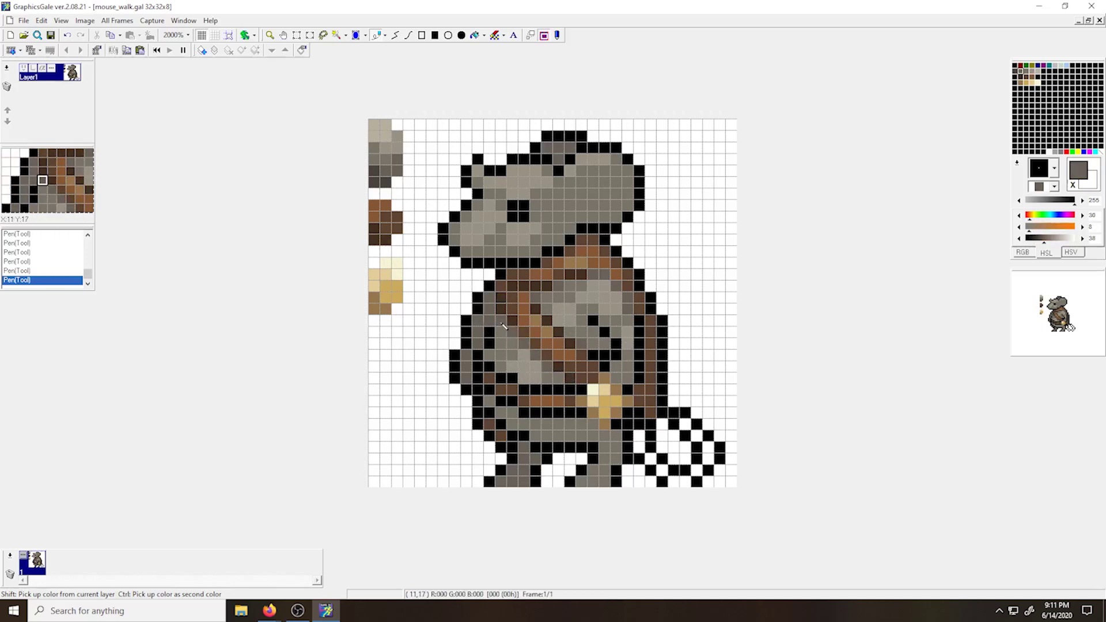
Recolour the belt's outline dark brown and the black lines of the front arm and shoulder in dark greys.
{"action": "right_click", "coordinate": [563, 373]}
{"action": "left_click_drag", "start_coordinate": [548, 390], "coordinate": [525, 390]}
{"action": "mouse_move", "coordinate": [582, 414]}
{"action": "left_mouse_down"}
{"action": "mouse_move", "coordinate": [535, 413]}
{"action": "mouse_move", "coordinate": [490, 367]}
{"action": "mouse_move", "coordinate": [536, 436]}
{"action": "mouse_move", "coordinate": [490, 402]}
{"action": "left_mouse_up"}
{"action": "right_click", "coordinate": [546, 379]}
{"action": "left_click", "coordinate": [524, 413]}
{"action": "left_click_drag", "start_coordinate": [490, 344], "coordinate": [490, 332]}
{"action": "left_click", "coordinate": [479, 309]}
{"action": "left_click", "coordinate": [490, 287]}
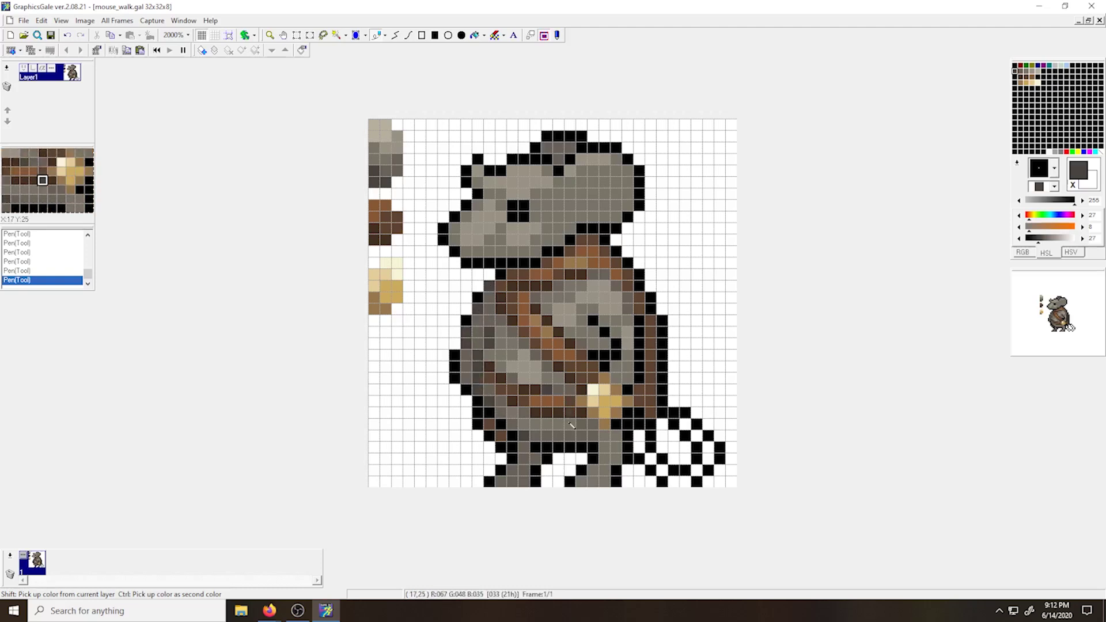
Add highlights in the lightest grey to the muzzle, cheek, top of the head and arm.
{"action": "right_click", "coordinate": [642, 340]}
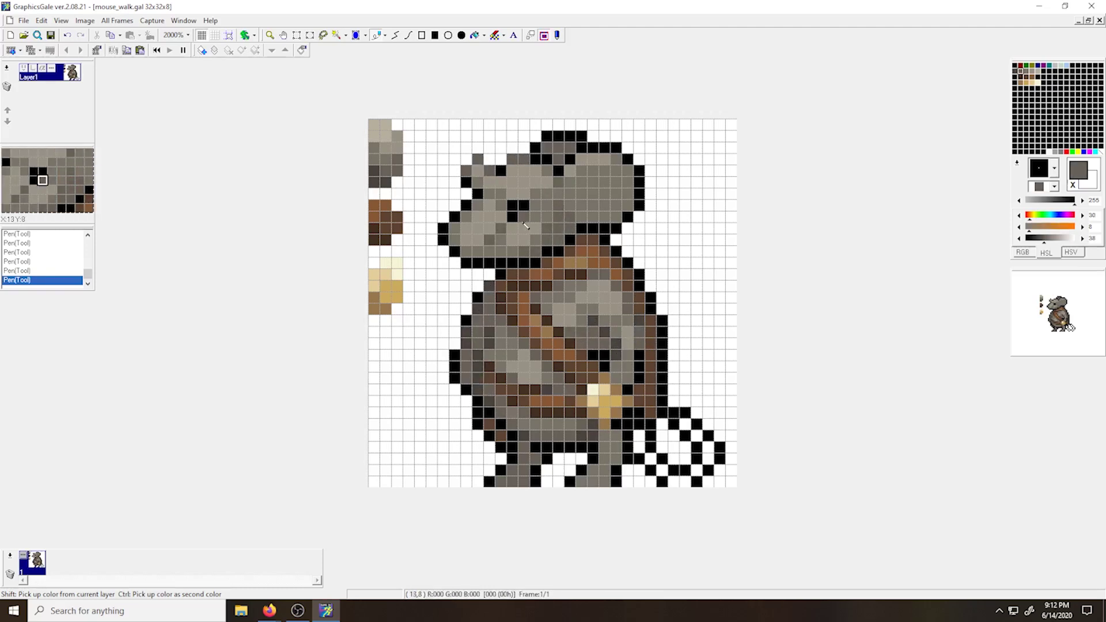
{"action": "right_click", "coordinate": [385, 134]}
{"action": "left_click_drag", "start_coordinate": [467, 229], "coordinate": [490, 217]}
{"action": "left_click_drag", "start_coordinate": [525, 229], "coordinate": [513, 228]}
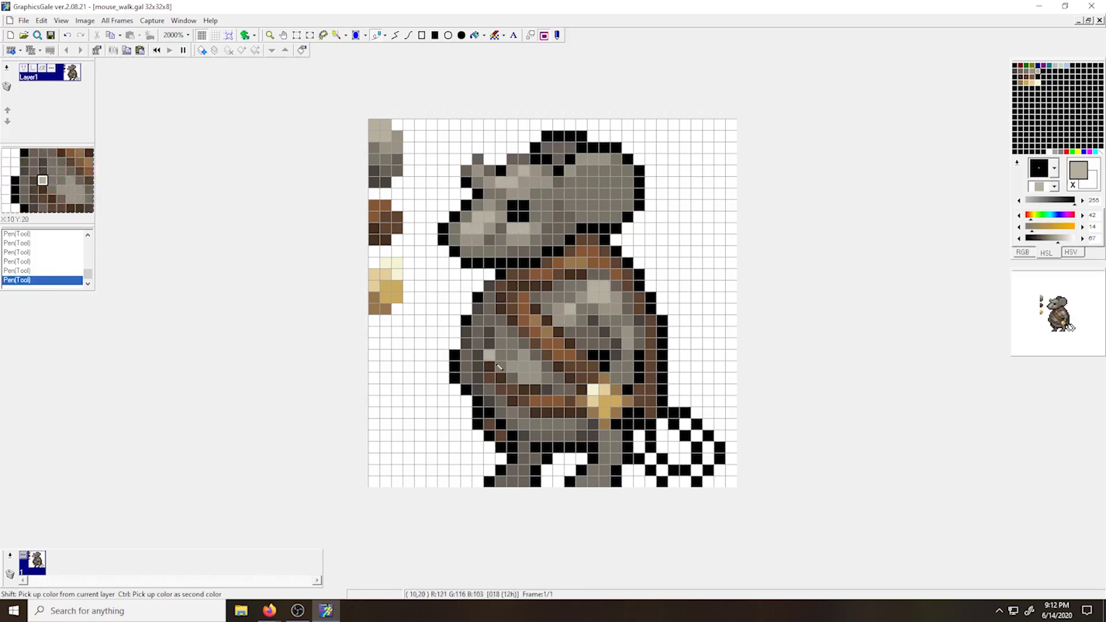
Copy the lightest grey to an empty palette slot, mix a pink with hue 21 and lightness 63, and paint the inner ear and a swatch.
{"action": "left_click", "coordinate": [1026, 89]}
{"action": "left_click_drag", "start_coordinate": [1028, 71], "coordinate": [1026, 89]}
{"action": "left_click_drag", "start_coordinate": [1031, 215], "coordinate": [1029, 215]}
{"action": "left_click_drag", "start_coordinate": [1030, 227], "coordinate": [1057, 238]}
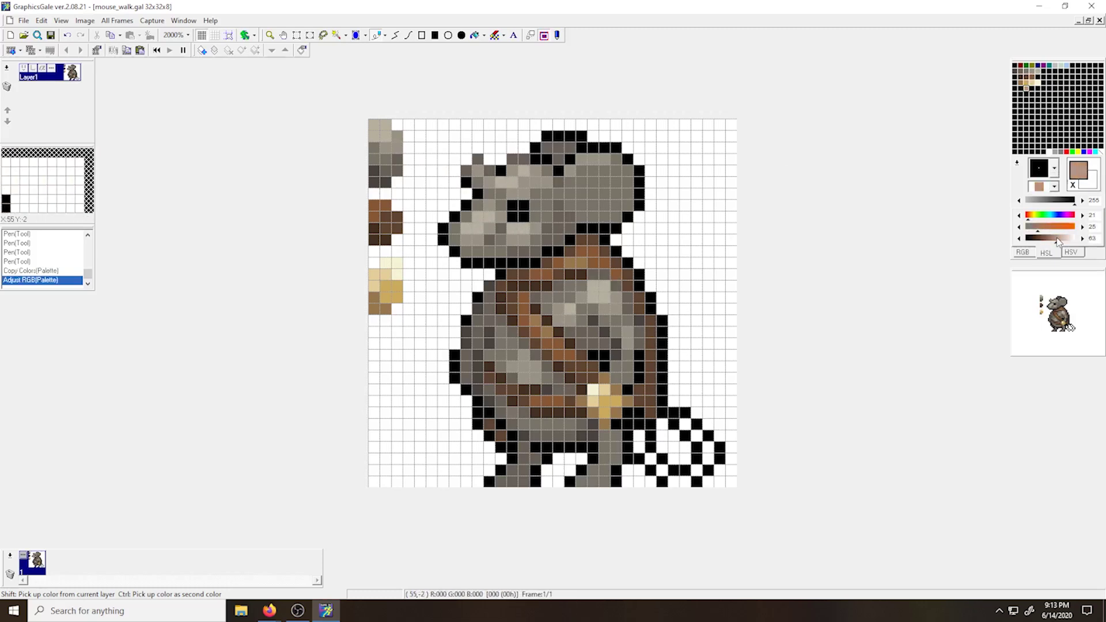
{"action": "left_click", "coordinate": [600, 189]}
{"action": "left_click", "coordinate": [381, 363]}
Create a lighter pink and a darker pink with saturation 40 in the neighbouring palette slots and paint their swatches beside the base pink.
{"action": "left_click_drag", "start_coordinate": [1026, 89], "coordinate": [1033, 88]}
{"action": "left_click", "coordinate": [1032, 88]}
{"action": "left_click", "coordinate": [394, 351]}
{"action": "left_click_drag", "start_coordinate": [1057, 238], "coordinate": [1050, 227]}
{"action": "left_click_drag", "start_coordinate": [1027, 88], "coordinate": [1020, 89]}
{"action": "left_click_drag", "start_coordinate": [1057, 239], "coordinate": [1052, 239]}
{"action": "left_click_drag", "start_coordinate": [397, 367], "coordinate": [386, 378]}
Shade the upper and front edge of the inner ear with the darker pink and colour both legs and feet with it.
{"action": "left_click_drag", "start_coordinate": [616, 171], "coordinate": [593, 171]}
{"action": "left_click", "coordinate": [582, 182]}
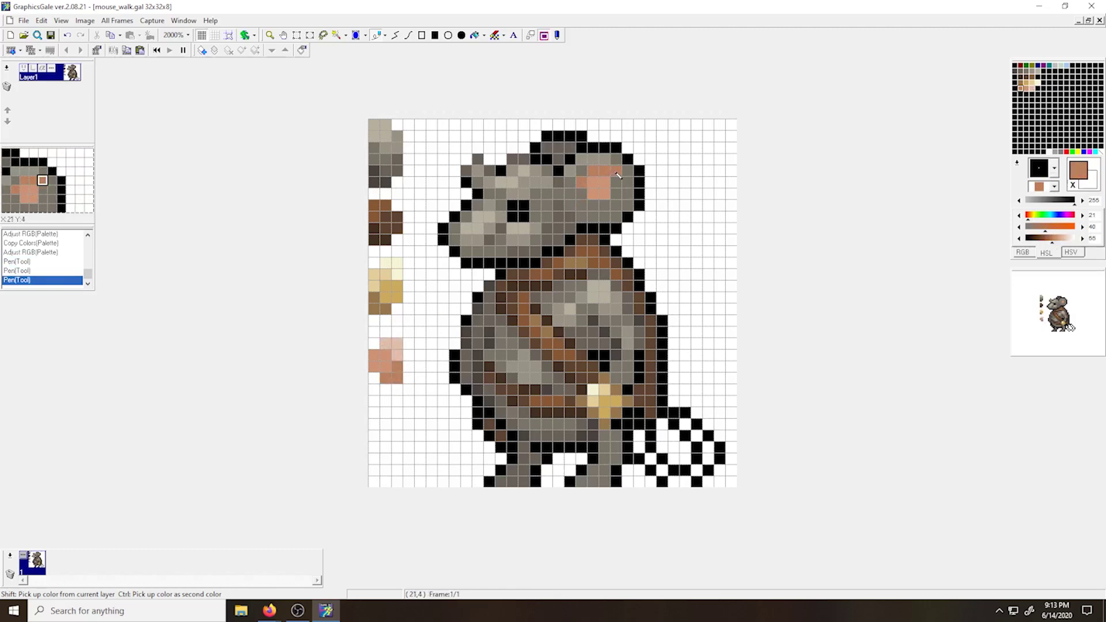
{"action": "left_click", "coordinate": [571, 194]}
{"action": "left_click_drag", "start_coordinate": [582, 482], "coordinate": [617, 437]}
{"action": "left_click_drag", "start_coordinate": [490, 483], "coordinate": [525, 460]}
Recolour the outlines of both legs and feet with brown and dark brown.
{"action": "right_click", "coordinate": [559, 402]}
{"action": "left_click_drag", "start_coordinate": [605, 436], "coordinate": [605, 448]}
{"action": "left_click_drag", "start_coordinate": [582, 471], "coordinate": [571, 482]}
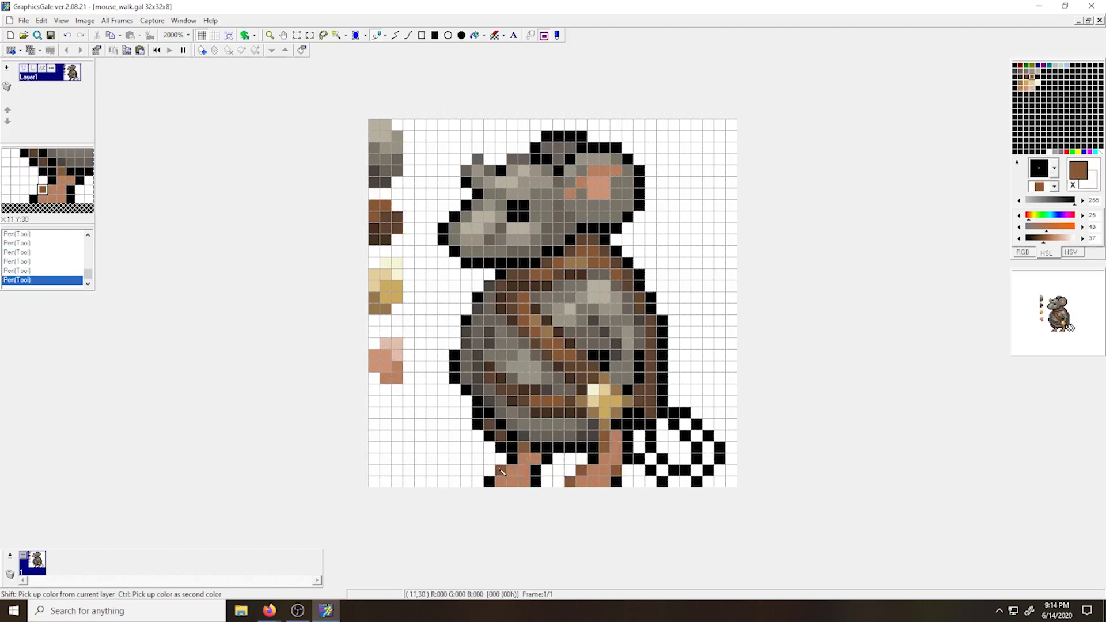
{"action": "left_click_drag", "start_coordinate": [502, 471], "coordinate": [490, 482]}
{"action": "right_click", "coordinate": [547, 413]}
{"action": "left_click", "coordinate": [536, 481]}
{"action": "left_click", "coordinate": [617, 483]}
Outline the tail's base and add lighter pink and brown shading pixels to the feet and tail.
{"action": "right_click", "coordinate": [617, 471]}
{"action": "left_click_drag", "start_coordinate": [628, 448], "coordinate": [628, 436]}
{"action": "right_click", "coordinate": [600, 190]}
{"action": "mouse_move", "coordinate": [594, 482]}
{"action": "left_mouse_down"}
{"action": "mouse_move", "coordinate": [617, 436]}
{"action": "mouse_move", "coordinate": [700, 470]}
{"action": "mouse_move", "coordinate": [686, 425]}
{"action": "mouse_move", "coordinate": [721, 459]}
{"action": "mouse_move", "coordinate": [697, 460]}
{"action": "mouse_move", "coordinate": [709, 459]}
{"action": "left_mouse_up"}
{"action": "left_click", "coordinate": [605, 483]}
{"action": "left_click", "coordinate": [502, 483]}
{"action": "right_click", "coordinate": [536, 470]}
{"action": "left_click", "coordinate": [536, 459]}
Colour the curled tail with brown outlines and pink shading.
{"action": "right_click", "coordinate": [617, 458]}
{"action": "right_click", "coordinate": [629, 448]}
{"action": "right_click", "coordinate": [615, 447]}
{"action": "right_click", "coordinate": [606, 482]}
{"action": "right_click", "coordinate": [617, 459]}
{"action": "mouse_move", "coordinate": [675, 425]}
{"action": "left_mouse_down"}
{"action": "mouse_move", "coordinate": [698, 482]}
{"action": "mouse_move", "coordinate": [651, 448]}
{"action": "left_mouse_up"}
{"action": "right_click", "coordinate": [685, 471]}
{"action": "mouse_move", "coordinate": [640, 459]}
{"action": "left_mouse_down"}
{"action": "mouse_move", "coordinate": [663, 482]}
{"action": "mouse_move", "coordinate": [720, 472]}
{"action": "left_mouse_up"}
Recolour the outlines of the back of the cloak and its lower front edge dark brown.
{"action": "right_click", "coordinate": [617, 482]}
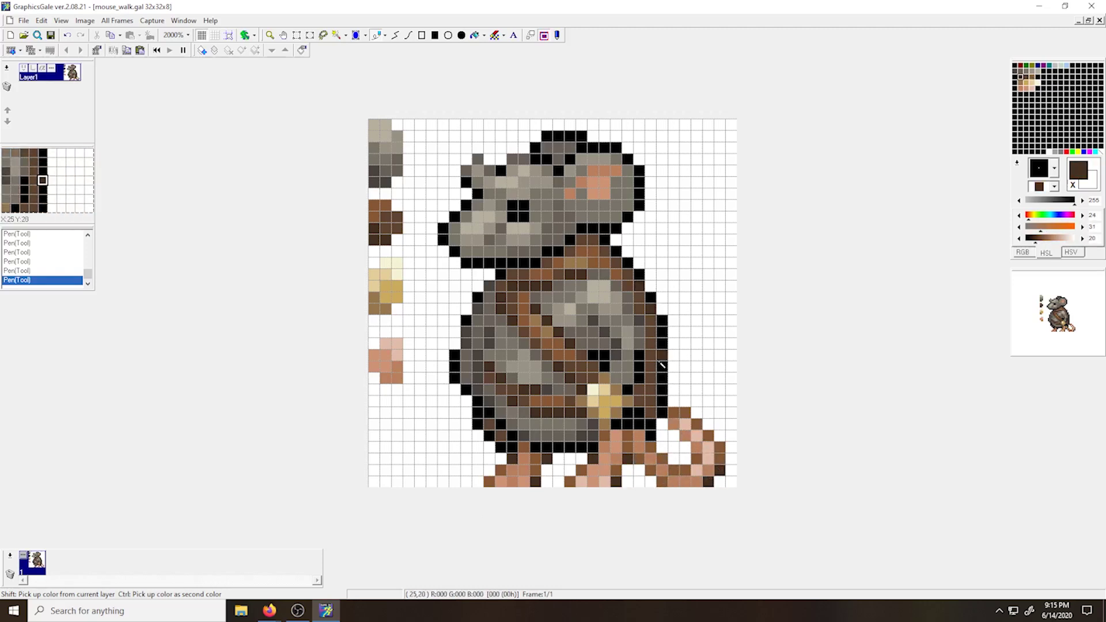
{"action": "left_click_drag", "start_coordinate": [659, 362], "coordinate": [628, 413]}
{"action": "left_click_drag", "start_coordinate": [502, 448], "coordinate": [478, 414]}
Paint both hands pink with a light pink highlight and give them brown and dark brown outlines.
{"action": "right_click", "coordinate": [603, 446]}
{"action": "left_click_drag", "start_coordinate": [629, 356], "coordinate": [616, 378]}
{"action": "mouse_move", "coordinate": [467, 356]}
{"action": "left_mouse_down"}
{"action": "mouse_move", "coordinate": [467, 379]}
{"action": "mouse_move", "coordinate": [456, 367]}
{"action": "left_mouse_up"}
{"action": "right_click", "coordinate": [627, 446]}
{"action": "left_click_drag", "start_coordinate": [605, 368], "coordinate": [617, 355]}
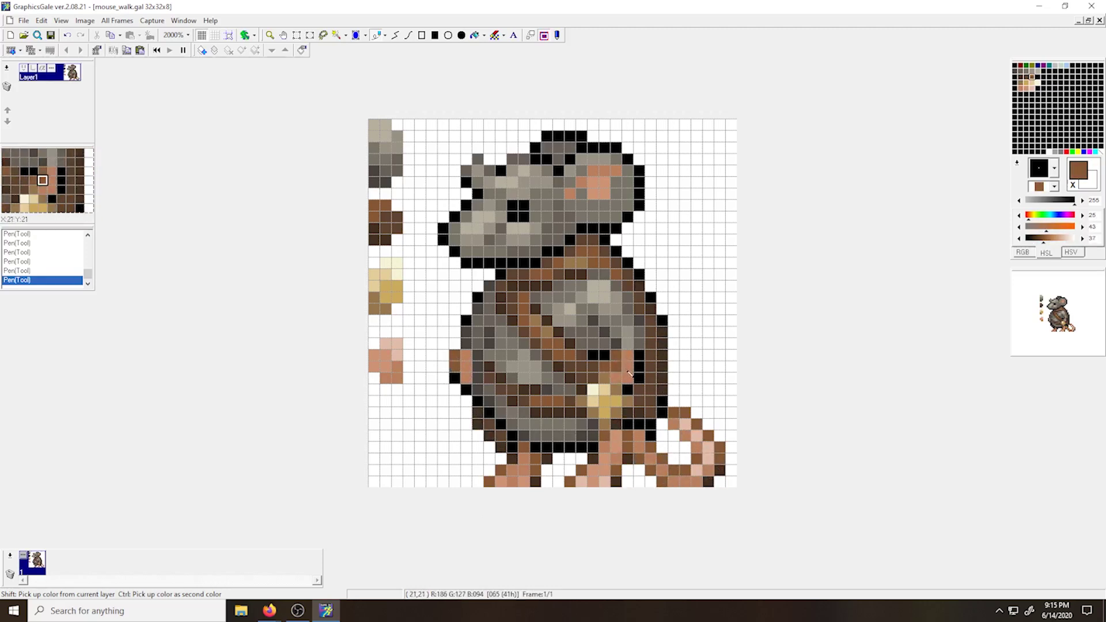
{"action": "left_click", "coordinate": [621, 371], "text": "ctrl"}
{"action": "right_click", "coordinate": [490, 368]}
{"action": "left_click_drag", "start_coordinate": [467, 390], "coordinate": [455, 379]}
Add a highlight pixel to the eye's upper front corner, trying cream and replacing it with the lightest grey.
{"action": "right_click", "coordinate": [594, 390]}
{"action": "left_click", "coordinate": [513, 206]}
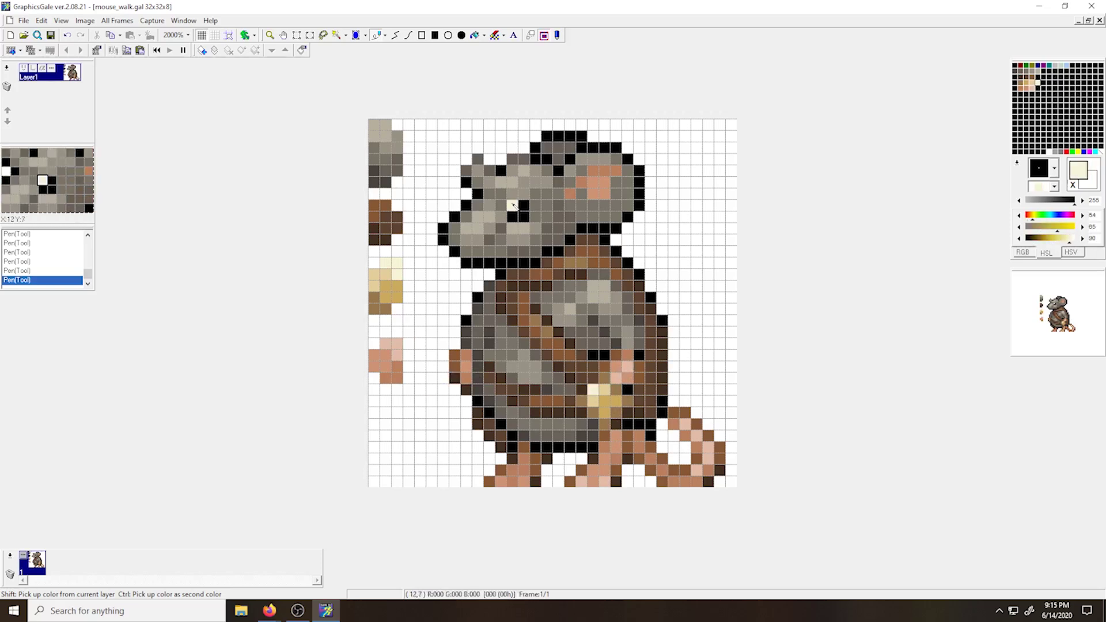
{"action": "right_click", "coordinate": [525, 229]}
{"action": "left_click", "coordinate": [513, 206]}
Recolour the black outlines of the snout, small front ear, big ear and jaw with dark grey.
{"action": "right_click", "coordinate": [480, 332]}
{"action": "left_click", "coordinate": [492, 333]}
{"action": "right_click", "coordinate": [490, 344]}
{"action": "left_click_drag", "start_coordinate": [444, 240], "coordinate": [455, 218]}
{"action": "left_click_drag", "start_coordinate": [478, 195], "coordinate": [467, 183]}
{"action": "left_click_drag", "start_coordinate": [593, 148], "coordinate": [640, 183]}
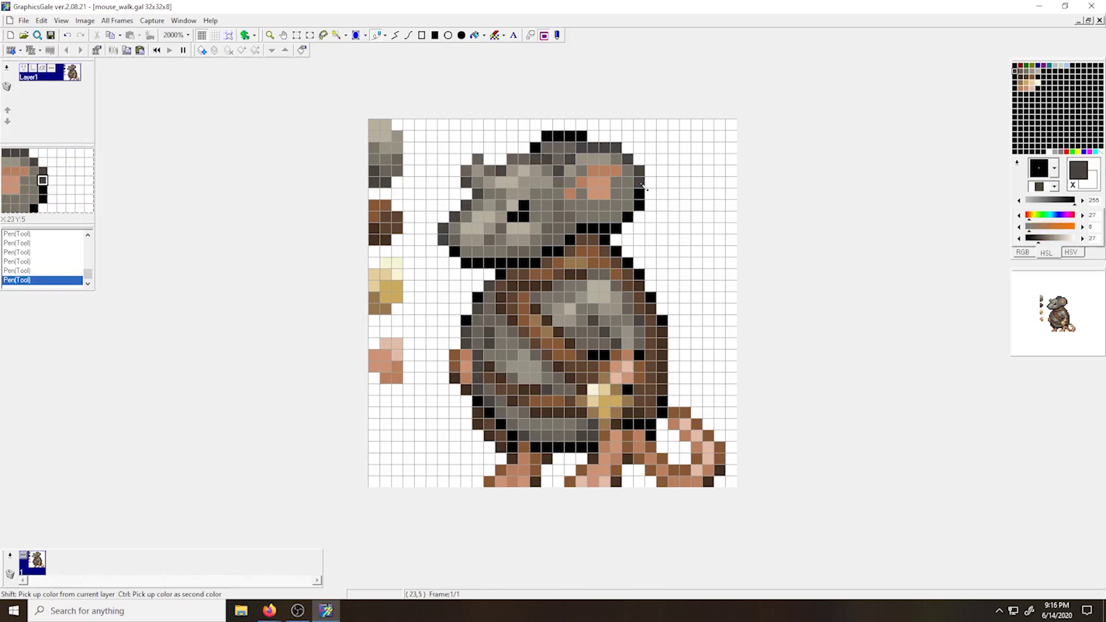
{"action": "left_click_drag", "start_coordinate": [513, 264], "coordinate": [501, 264]}
Colour the nose tip pink and brown and enlarge the inner ear with pink shades.
{"action": "right_click", "coordinate": [392, 376]}
{"action": "left_click", "coordinate": [455, 241]}
{"action": "right_click", "coordinate": [381, 212]}
{"action": "right_click", "coordinate": [582, 182]}
{"action": "mouse_move", "coordinate": [582, 195]}
{"action": "left_mouse_down"}
{"action": "mouse_move", "coordinate": [629, 183]}
{"action": "mouse_move", "coordinate": [571, 206]}
{"action": "left_mouse_up"}
{"action": "right_click", "coordinate": [597, 194]}
{"action": "left_click_drag", "start_coordinate": [582, 194], "coordinate": [594, 205]}
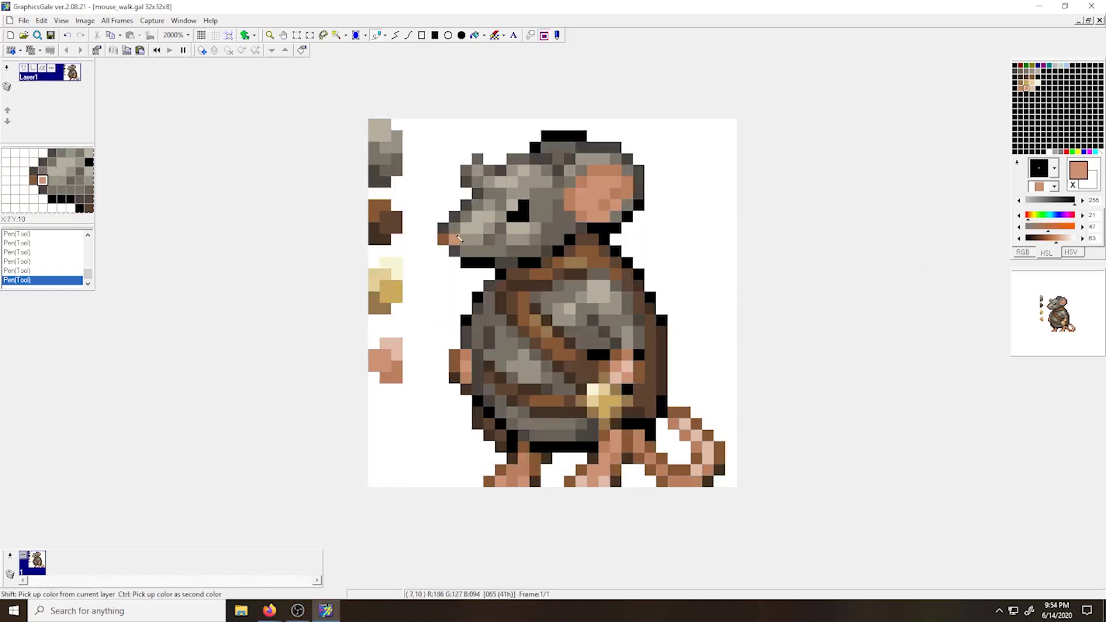
Refine the mouth and eye pixels and lighten the snout's upper outline with mid grey.
{"action": "left_click", "coordinate": [481, 241], "text": "ctrl"}
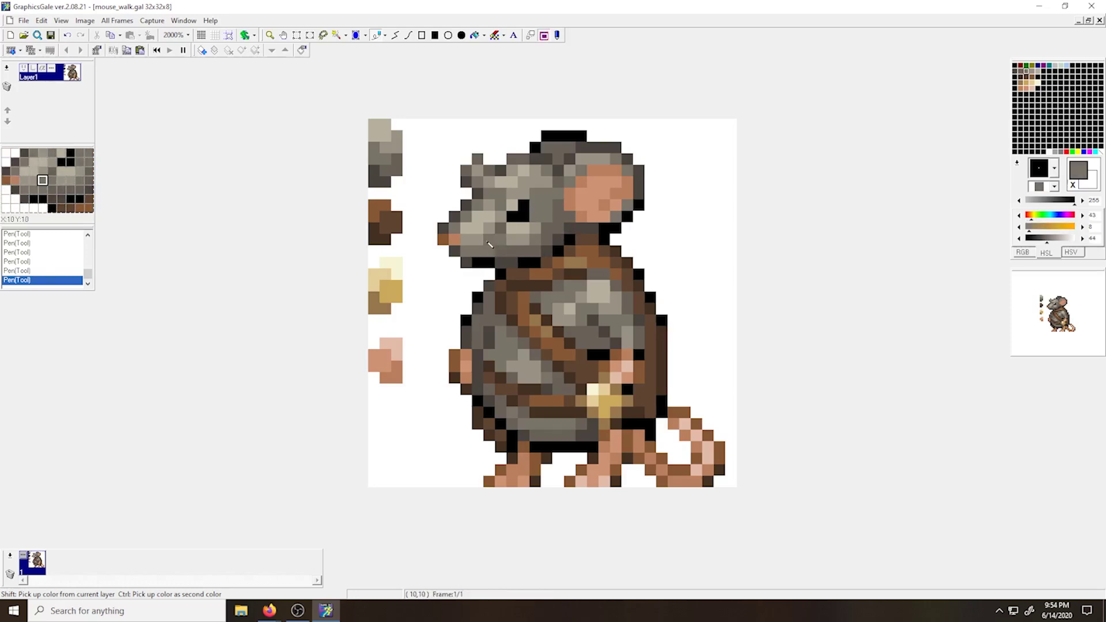
{"action": "left_click", "coordinate": [536, 196], "text": "ctrl"}
{"action": "right_click", "coordinate": [455, 229]}
{"action": "left_click_drag", "start_coordinate": [443, 228], "coordinate": [467, 205]}
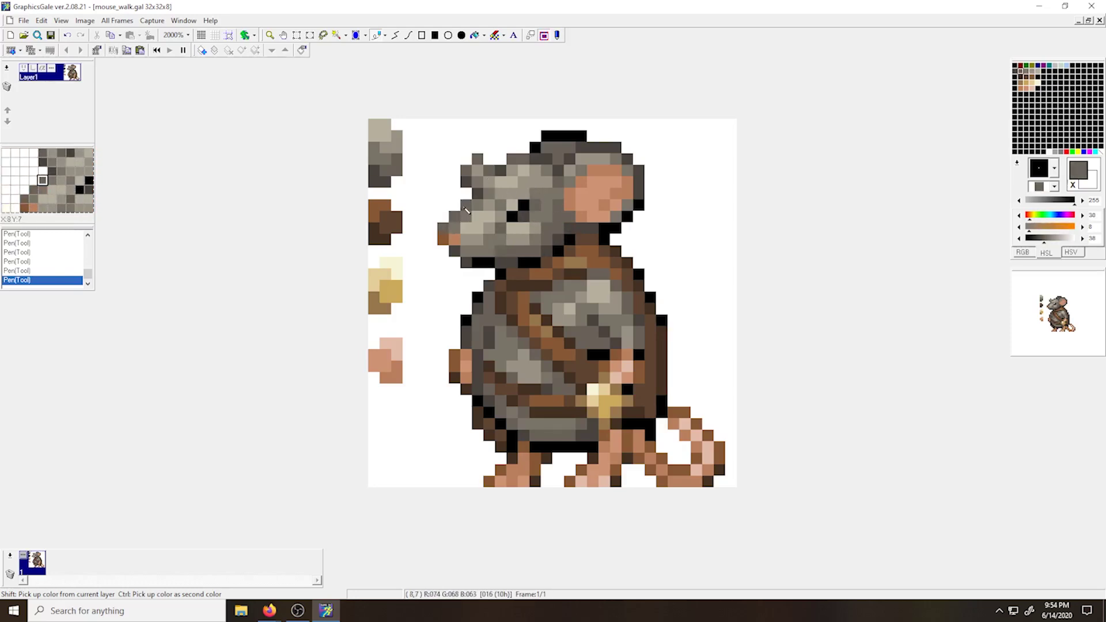
Reshade the small front ear and its outline with mid and light greys.
{"action": "left_click", "coordinate": [467, 183]}
{"action": "right_click", "coordinate": [501, 182]}
{"action": "left_click", "coordinate": [478, 171]}
{"action": "right_click", "coordinate": [489, 182]}
{"action": "left_click", "coordinate": [477, 182]}
{"action": "left_click", "coordinate": [514, 183]}
{"action": "right_click", "coordinate": [490, 194]}
{"action": "left_click_drag", "start_coordinate": [477, 159], "coordinate": [466, 170]}
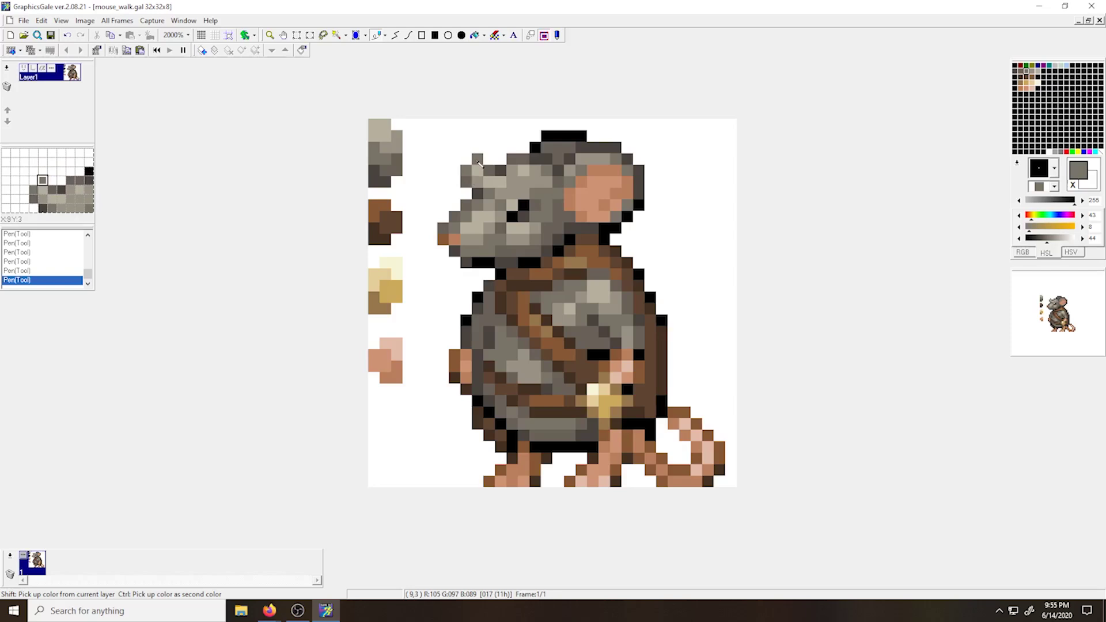
{"action": "left_click", "coordinate": [489, 171]}
Recolour the outline over the top of the head dark grey and blend the forehead pixels below it with lighter greys.
{"action": "right_click", "coordinate": [547, 159]}
{"action": "left_click_drag", "start_coordinate": [570, 136], "coordinate": [536, 148]}
{"action": "right_click", "coordinate": [547, 148]}
{"action": "left_click", "coordinate": [536, 160]}
{"action": "left_click", "coordinate": [512, 159]}
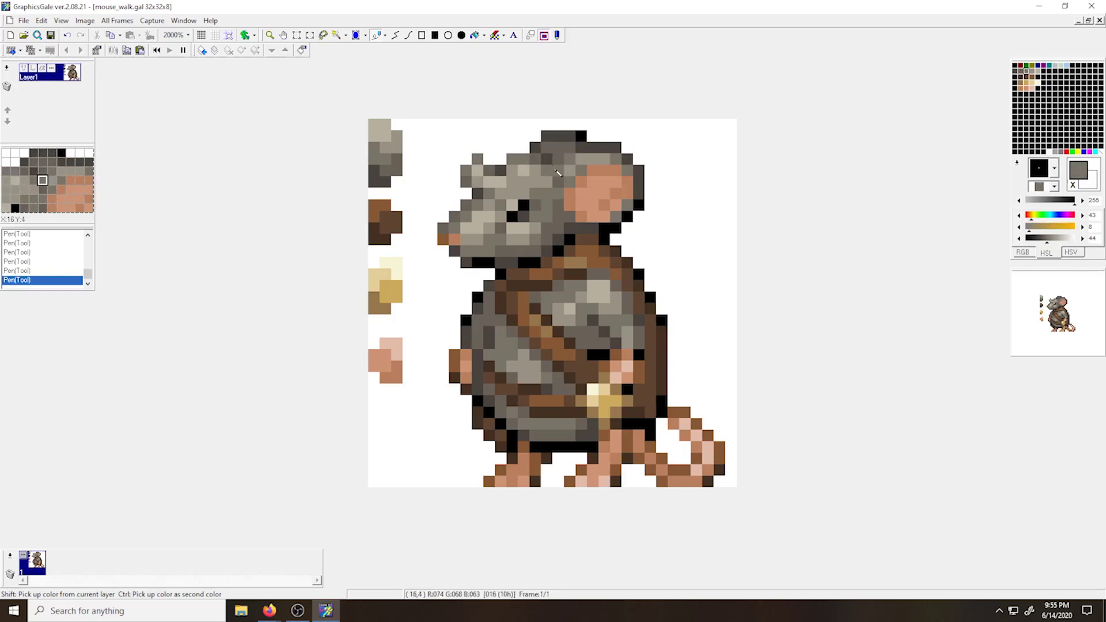
Add a brown shadow along the upper edge of the pink inner ear.
{"action": "right_click", "coordinate": [581, 182]}
{"action": "right_click", "coordinate": [593, 251]}
{"action": "left_click_drag", "start_coordinate": [582, 182], "coordinate": [590, 176]}
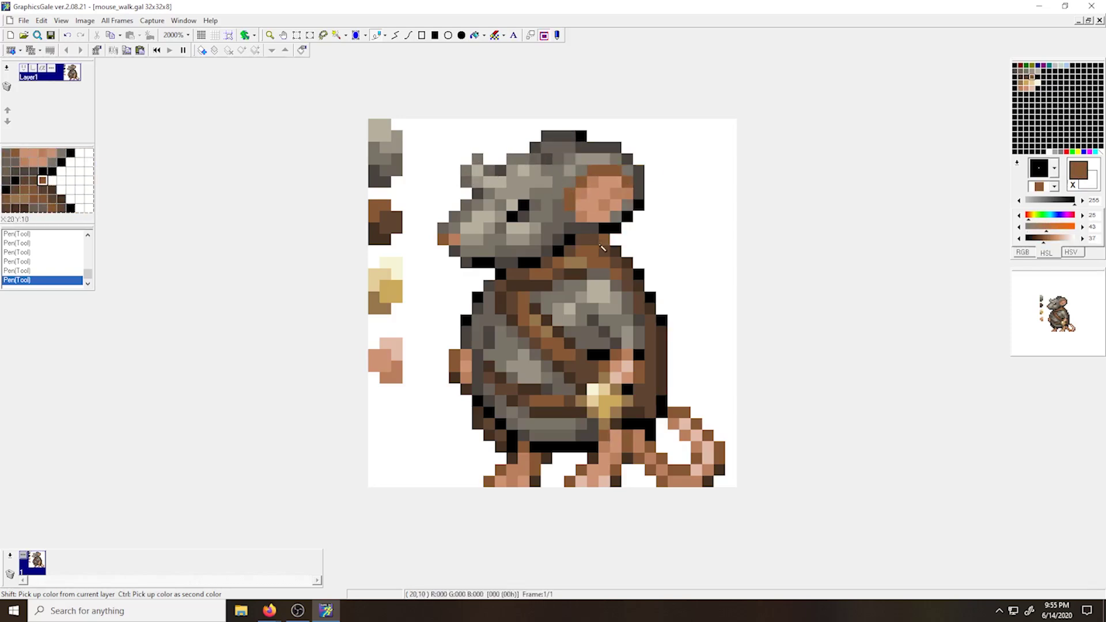
Reshade the sleeve folds and elbow shadow with dark grey and black, and adjust the pixels along the chest strap's upper edge.
{"action": "left_click", "coordinate": [552, 323], "text": "ctrl"}
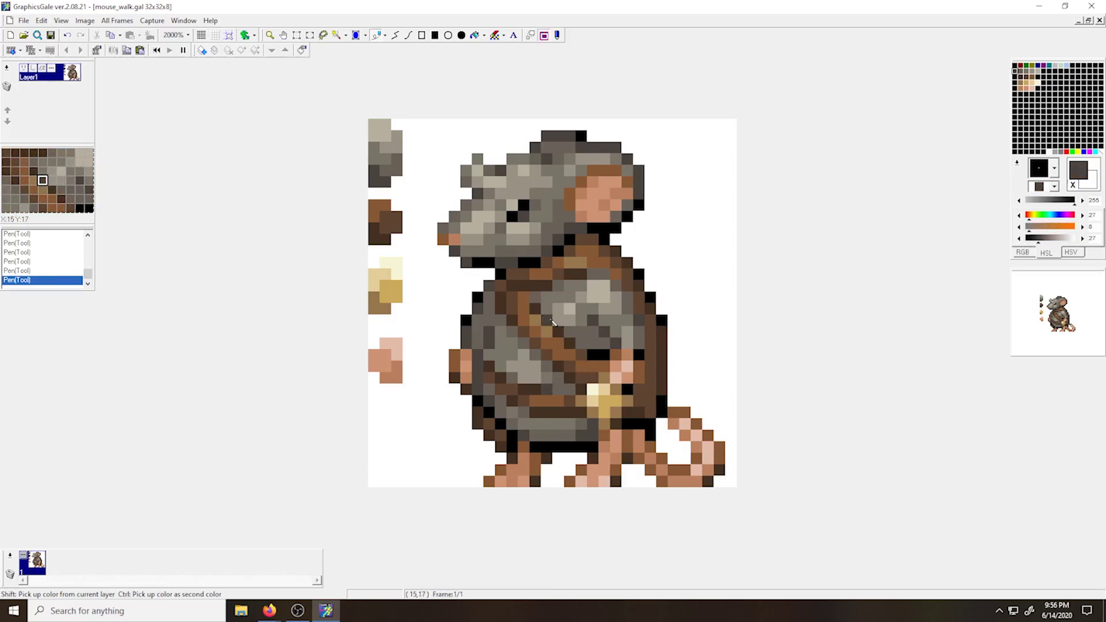
{"action": "left_click_drag", "start_coordinate": [604, 344], "coordinate": [593, 332]}
{"action": "right_click", "coordinate": [602, 354]}
{"action": "left_click", "coordinate": [605, 345]}
{"action": "right_click", "coordinate": [547, 321]}
{"action": "left_click", "coordinate": [536, 309]}
{"action": "right_click", "coordinate": [513, 298]}
{"action": "left_click", "coordinate": [524, 297]}
{"action": "right_click", "coordinate": [501, 308]}
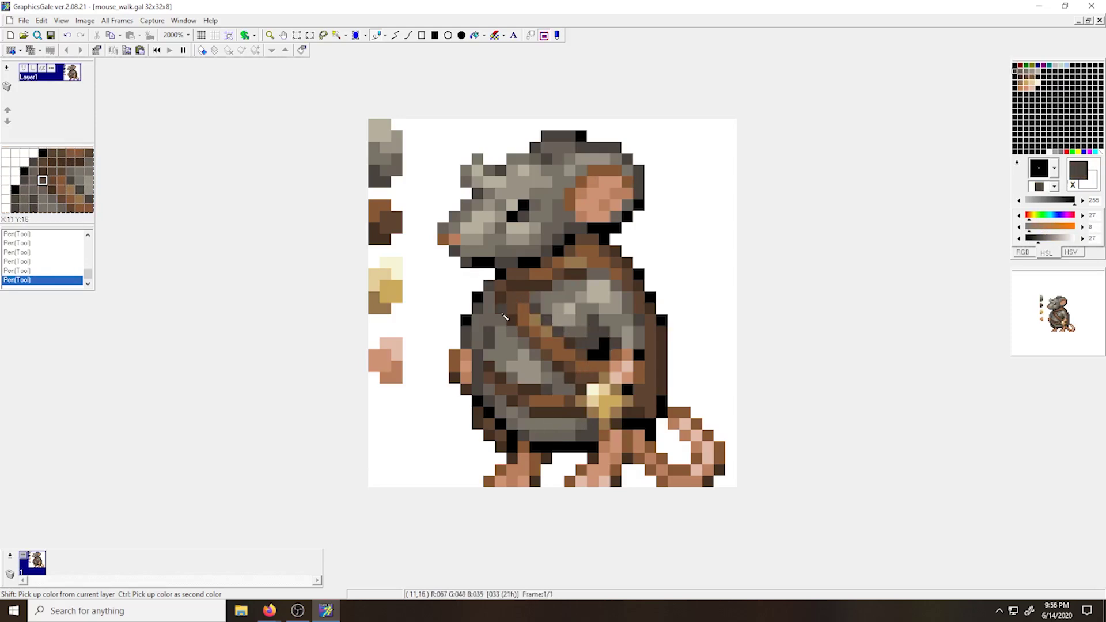
Soften the outlines of the tunic's hem, the legs and the raised hand with dark grey, dark brown and pink.
{"action": "left_click", "coordinate": [529, 440], "text": "ctrl"}
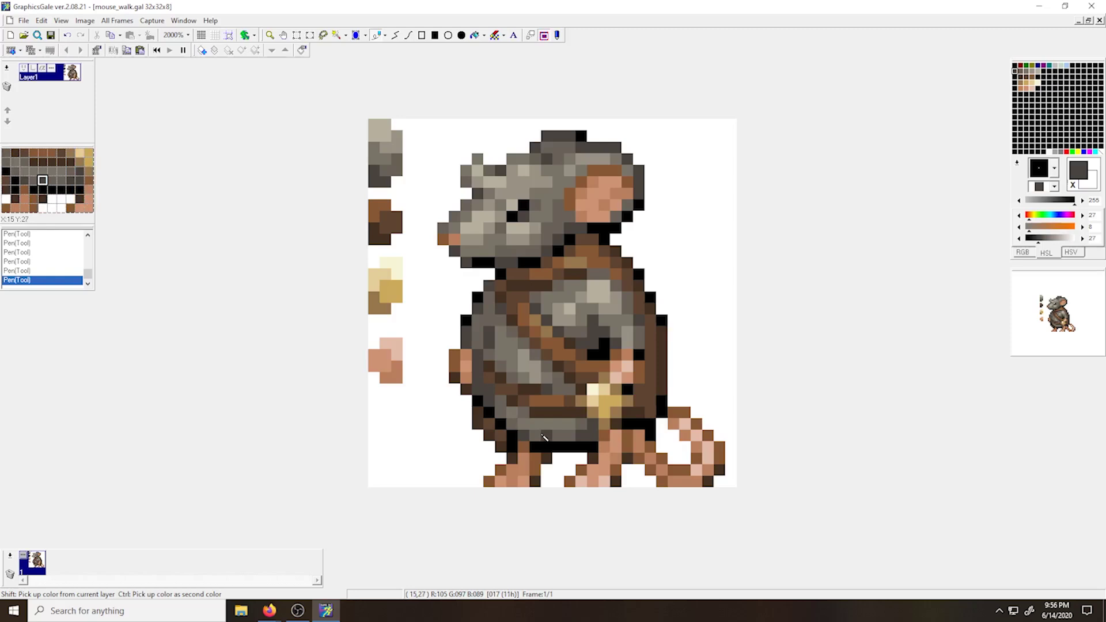
{"action": "left_click", "coordinate": [604, 462], "text": "ctrl"}
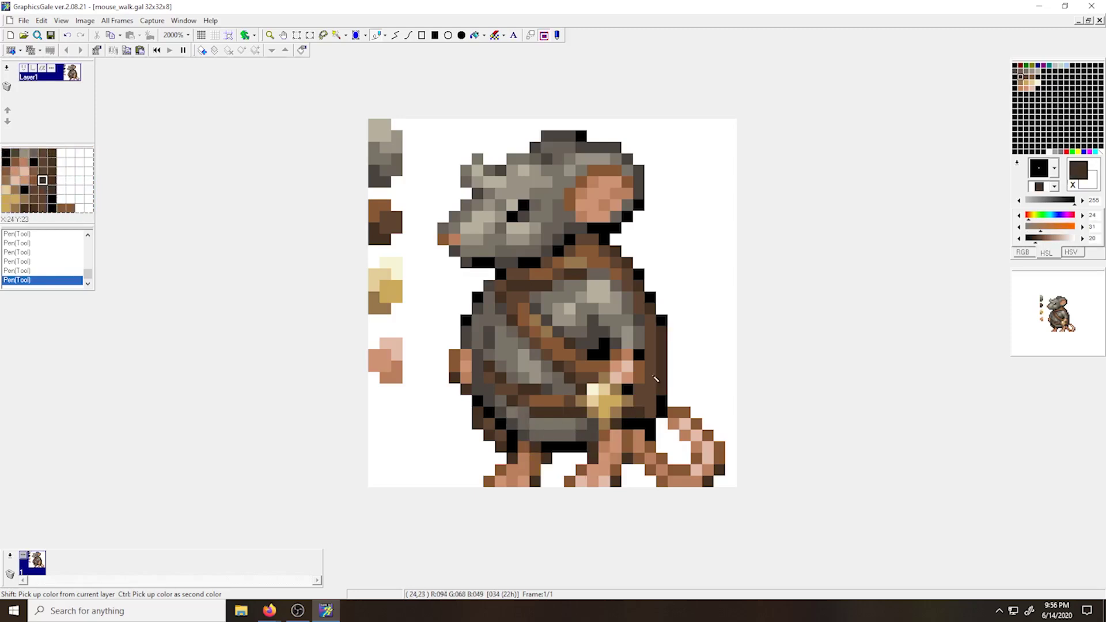
{"action": "left_click", "coordinate": [631, 361], "text": "ctrl"}
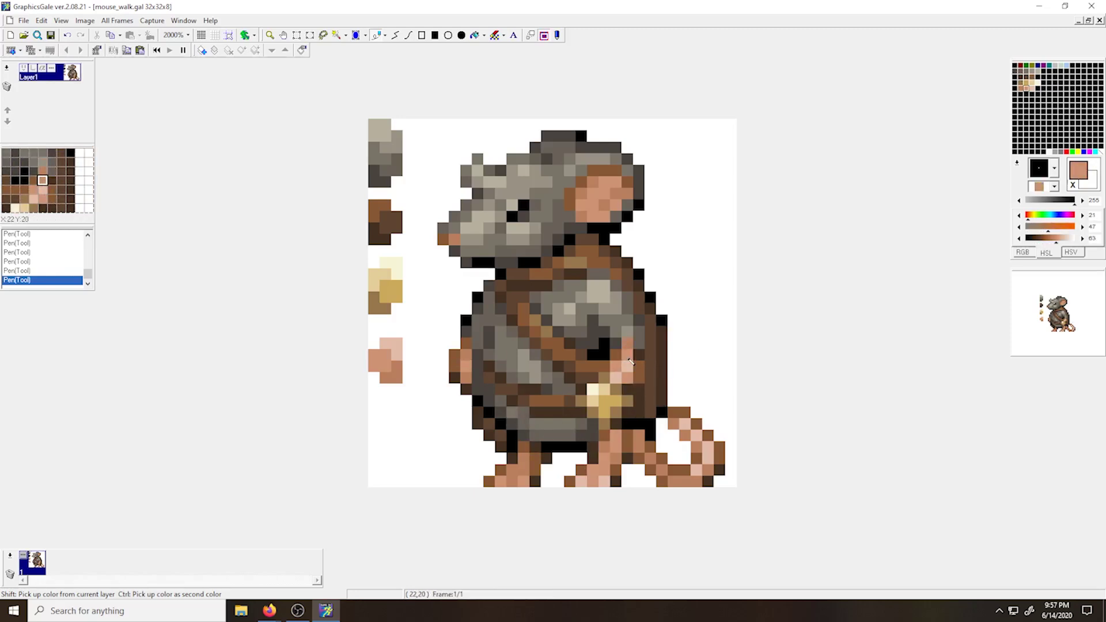
Erase the grey, brown, gold and pink colour swatches beside the mouse with white.
{"action": "right_click", "coordinate": [422, 135]}
{"action": "left_click_drag", "start_coordinate": [398, 134], "coordinate": [392, 390]}
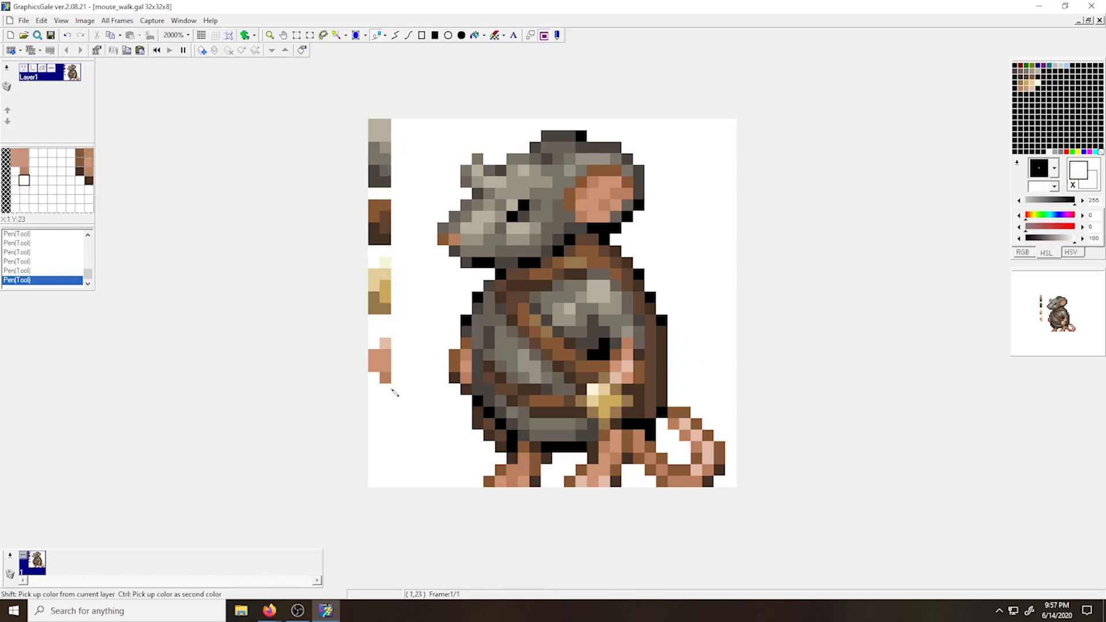
{"action": "mouse_move", "coordinate": [378, 350]}
{"action": "left_mouse_down"}
{"action": "mouse_move", "coordinate": [391, 211]}
{"action": "mouse_move", "coordinate": [383, 151]}
{"action": "left_mouse_up"}
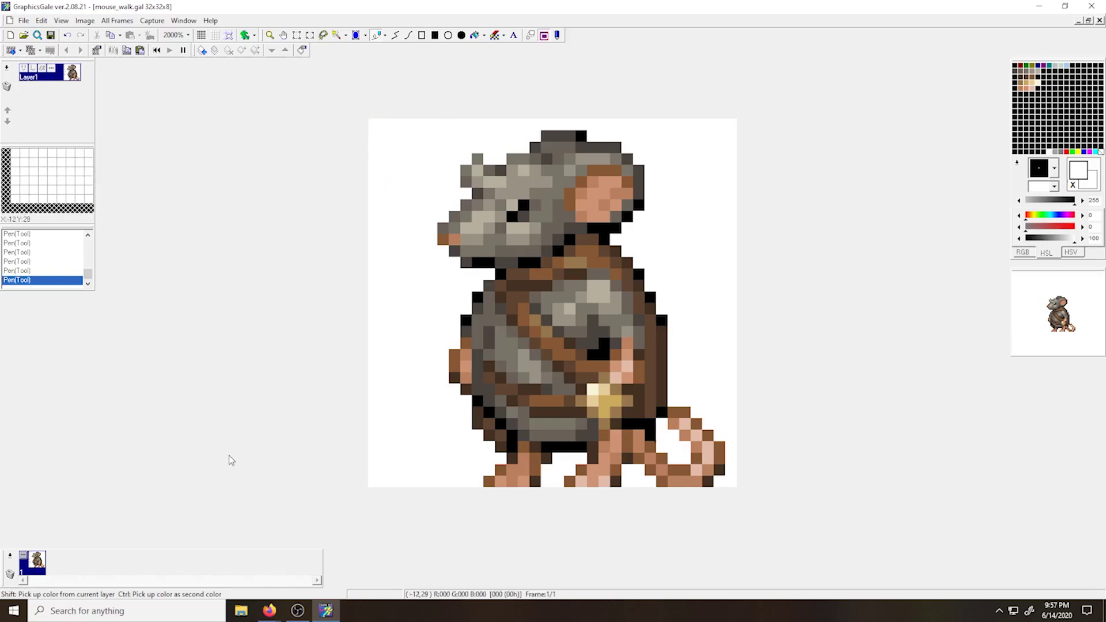
Recolour the black outline between the chin and the collar dark brown.
{"action": "right_click", "coordinate": [544, 285]}
{"action": "left_click", "coordinate": [536, 264]}
{"action": "left_click", "coordinate": [561, 252]}
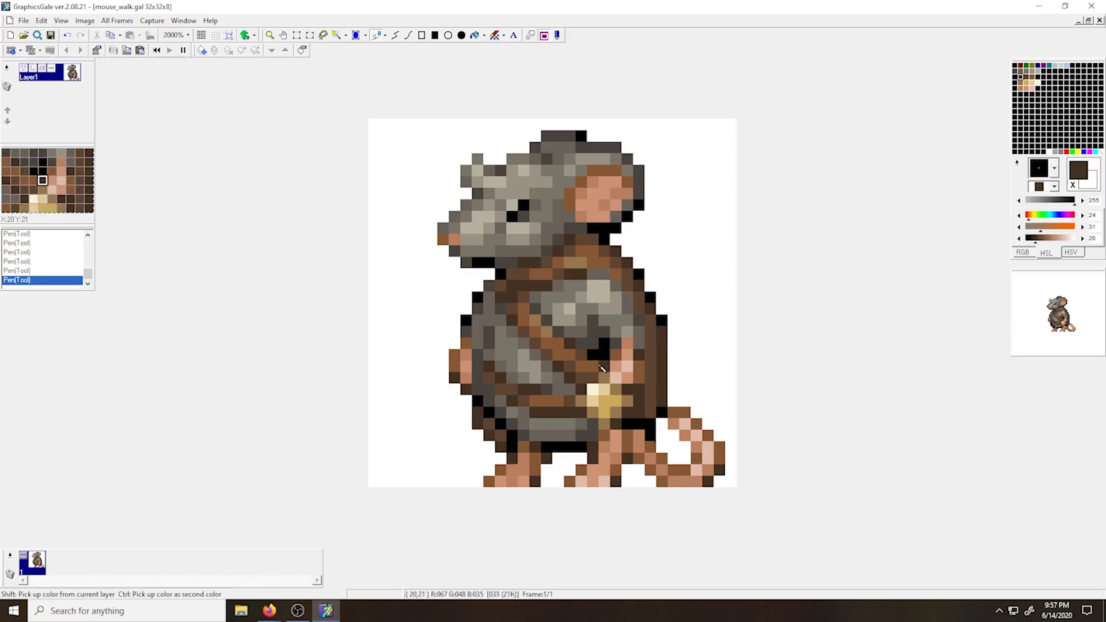
Rework the gold belt buckle with a bright centre and blend the surrounding pixels with brown and grey.
{"action": "right_click", "coordinate": [619, 399], "text": "ctrl"}
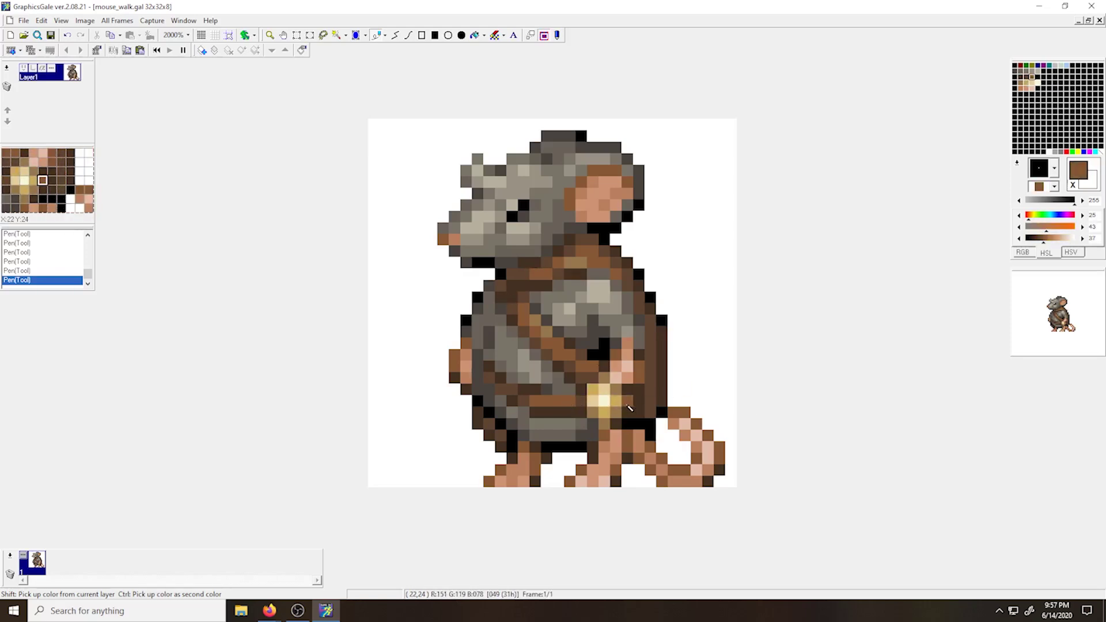
{"action": "right_click", "coordinate": [609, 425], "text": "ctrl"}
{"action": "right_click", "coordinate": [629, 396]}
{"action": "right_click", "coordinate": [583, 425]}
{"action": "left_click", "coordinate": [606, 424]}
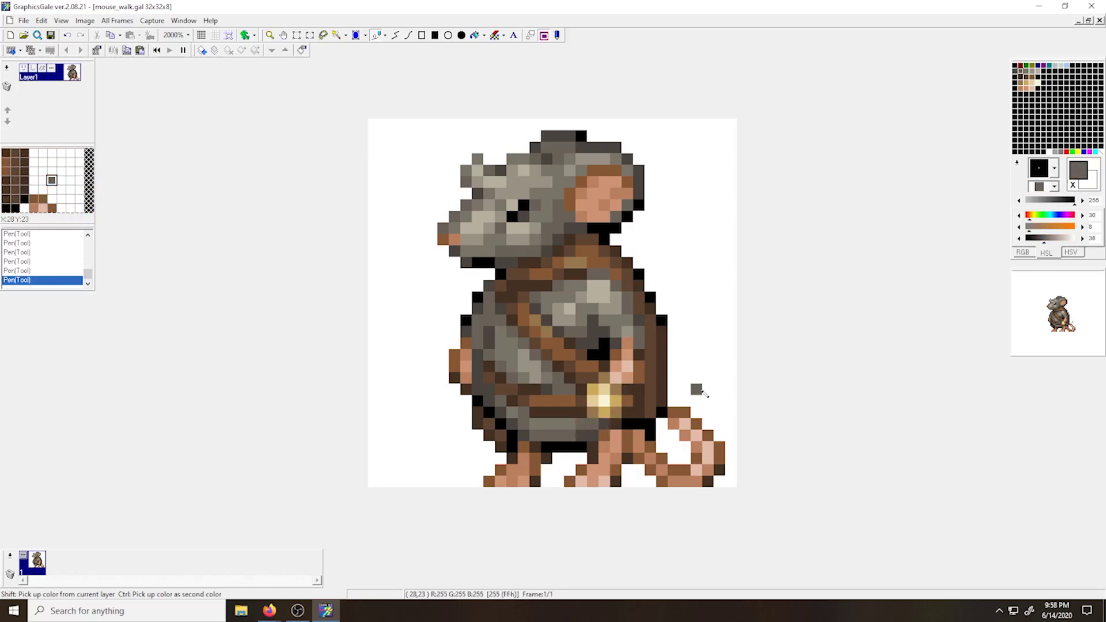
{"action": "right_click", "coordinate": [639, 393], "text": "ctrl"}
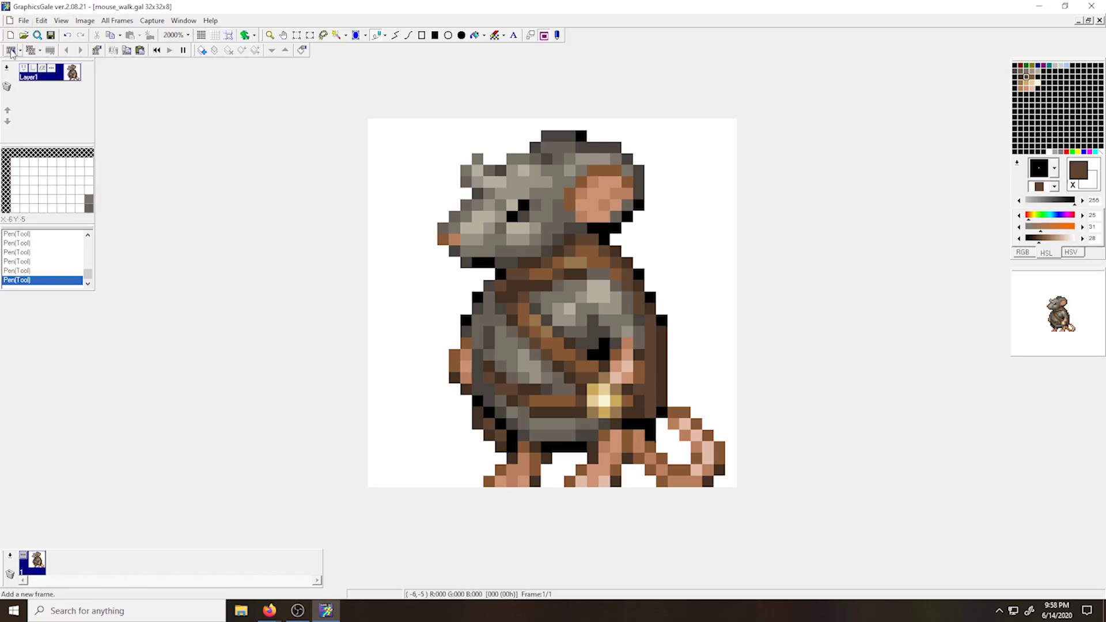
Duplicate the mouse frame three times to make four animation frames and save the file.
{"action": "left_click", "coordinate": [20, 52]}
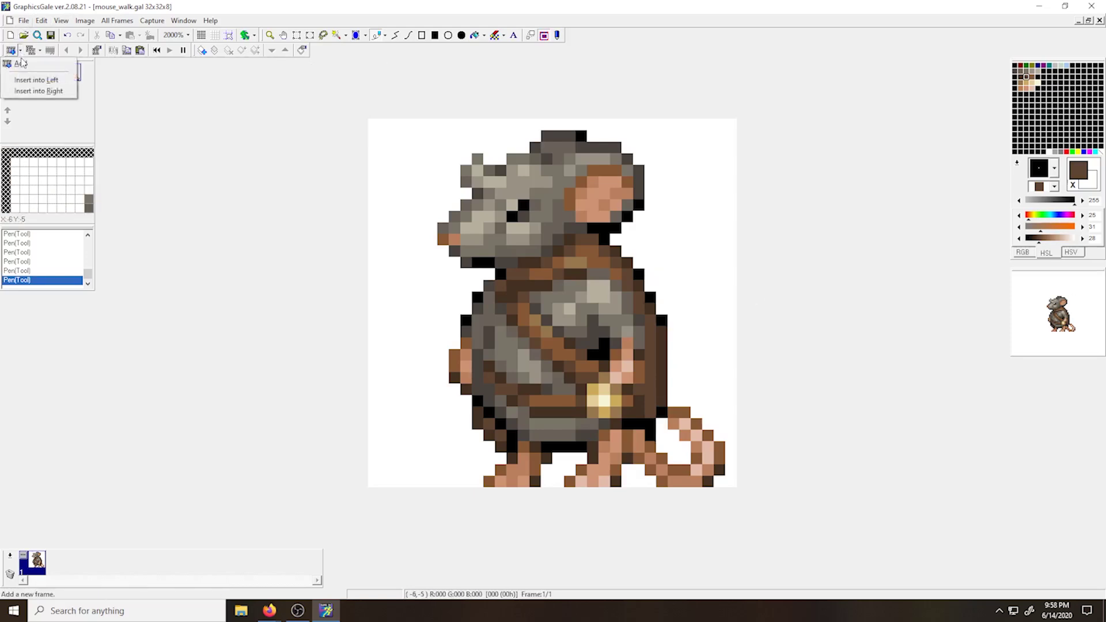
{"action": "left_click", "coordinate": [40, 51]}
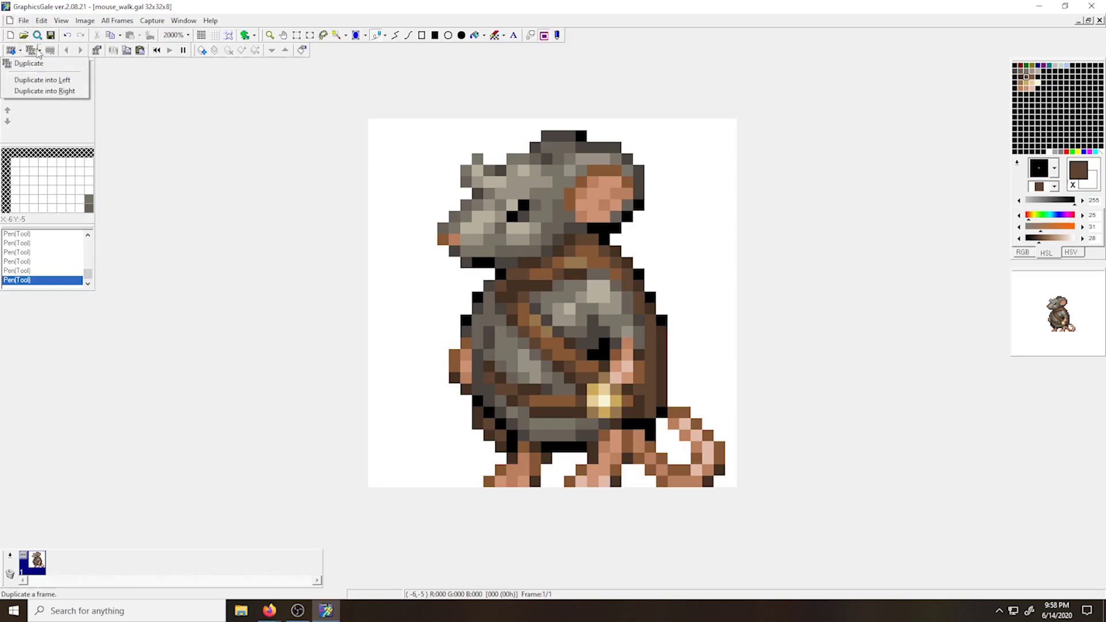
{"action": "left_click", "coordinate": [60, 70]}
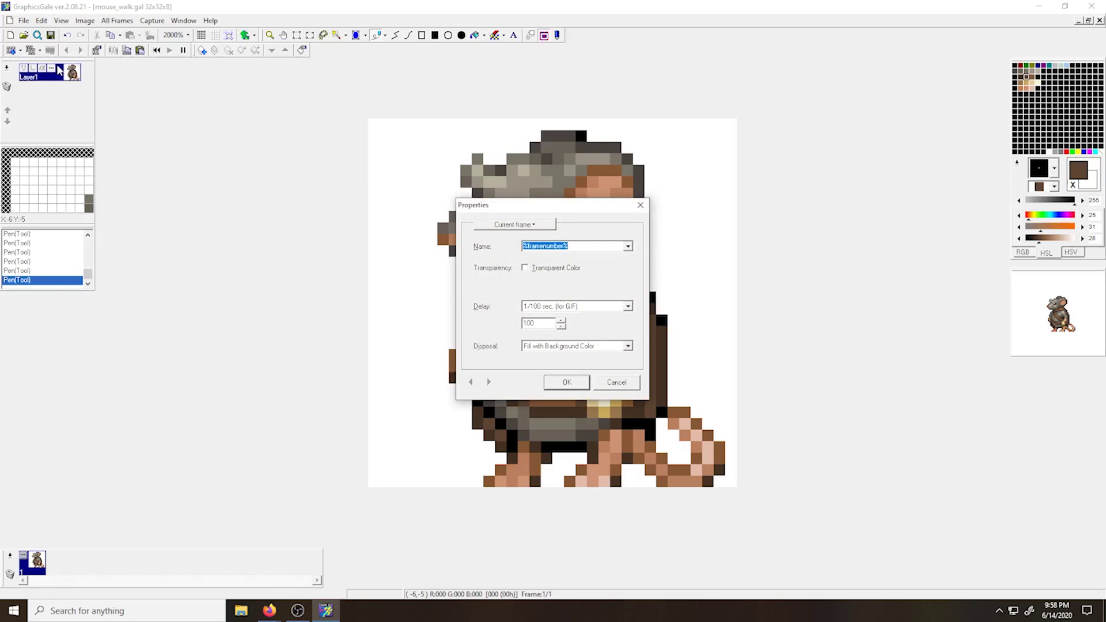
{"action": "left_click", "coordinate": [566, 382]}
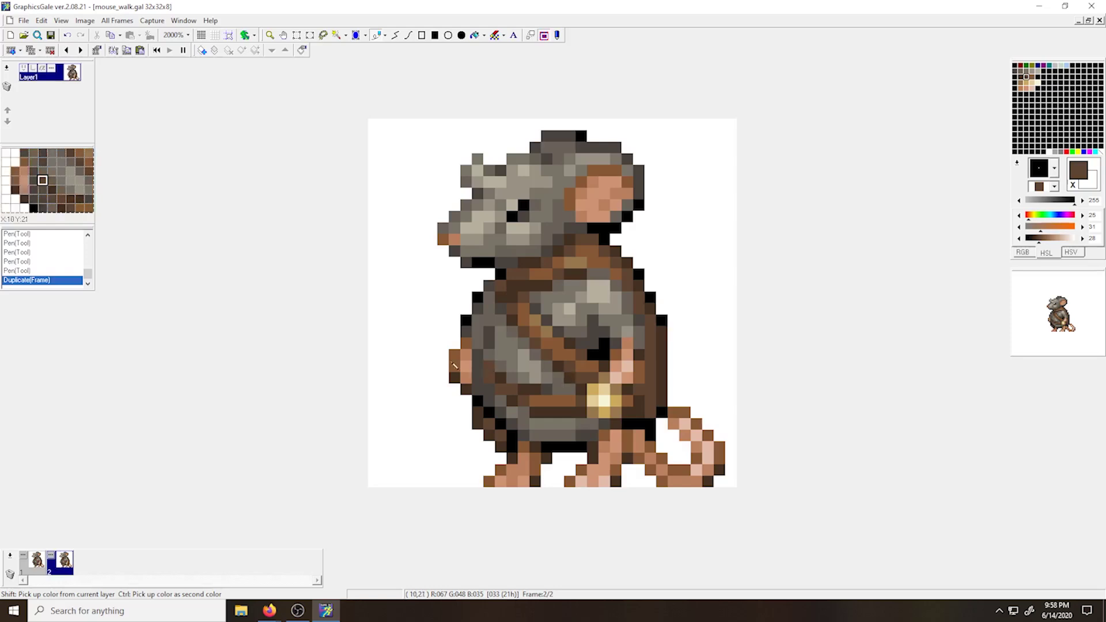
{"action": "left_click", "coordinate": [40, 51]}
{"action": "left_click", "coordinate": [39, 67]}
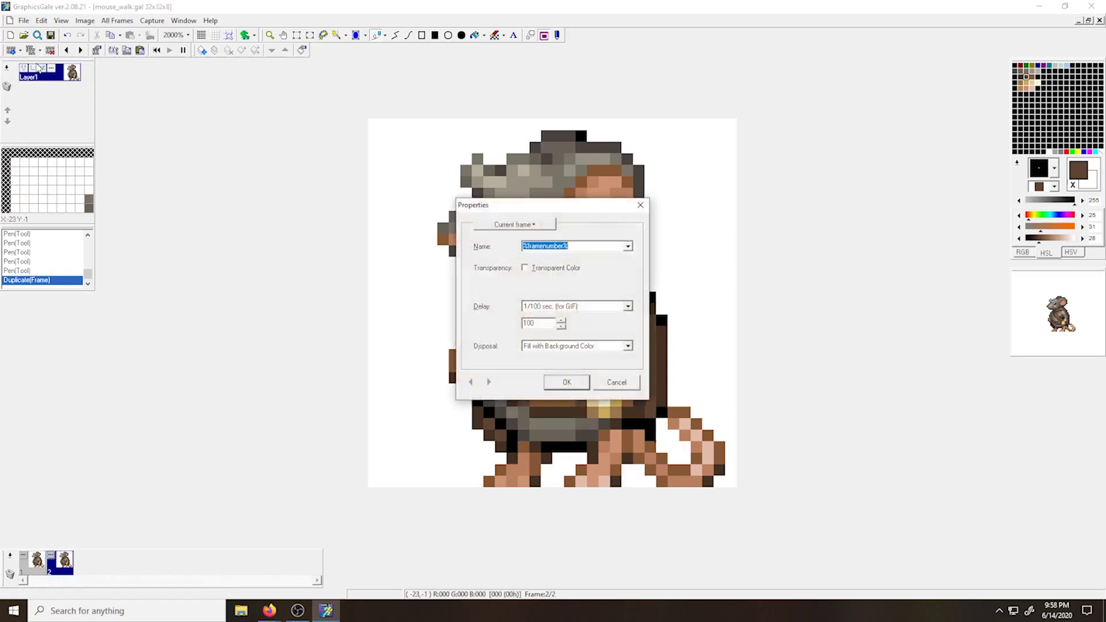
{"action": "left_click", "coordinate": [564, 383]}
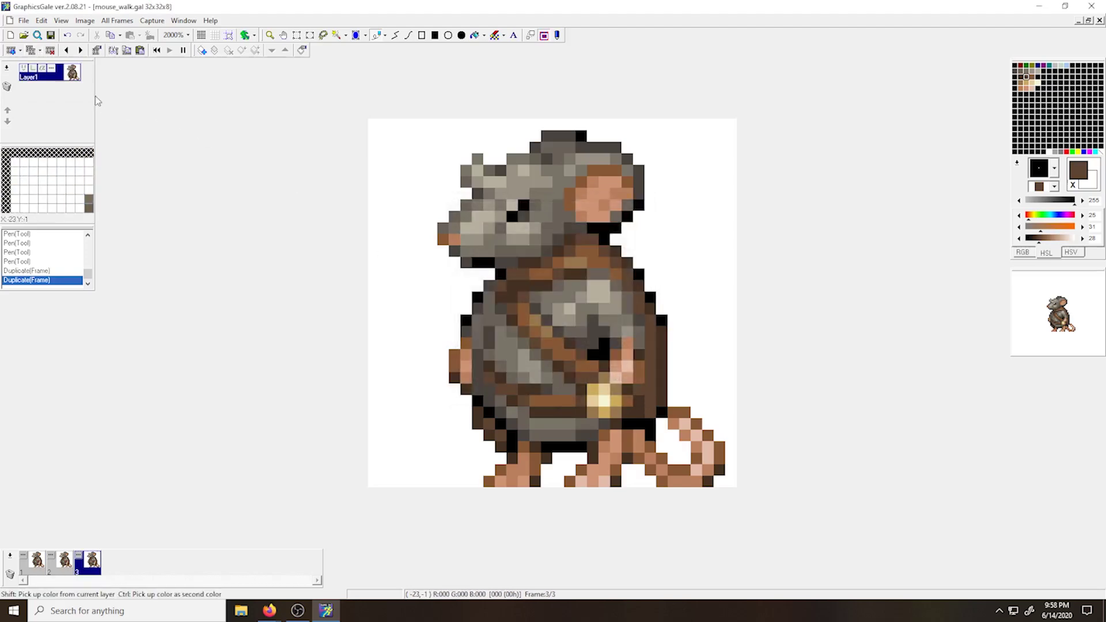
{"action": "left_click", "coordinate": [39, 50]}
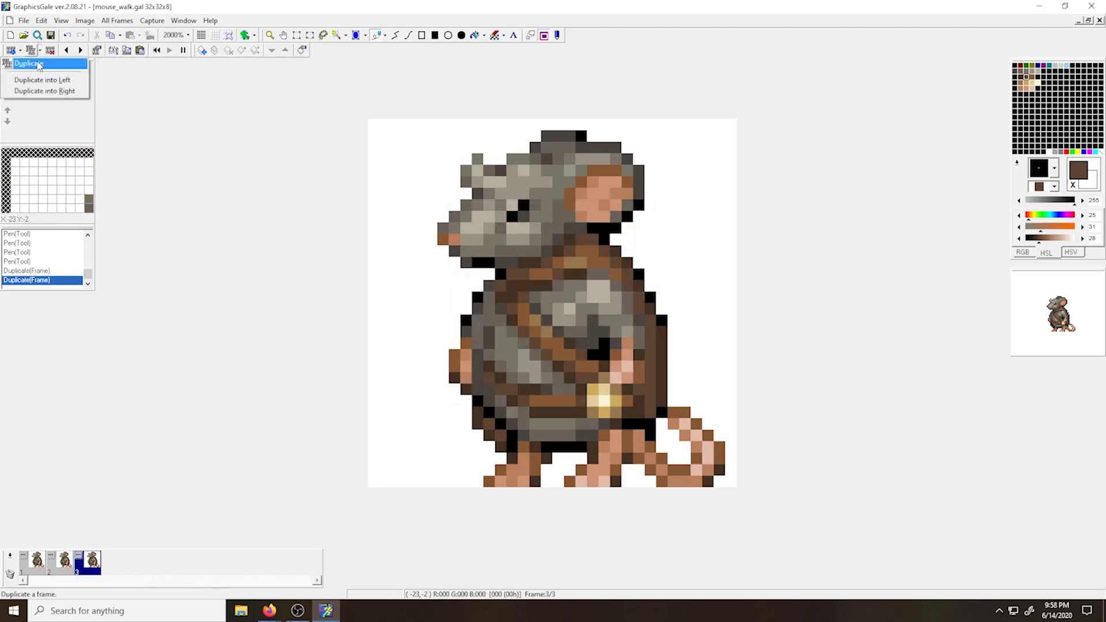
{"action": "left_click", "coordinate": [39, 67]}
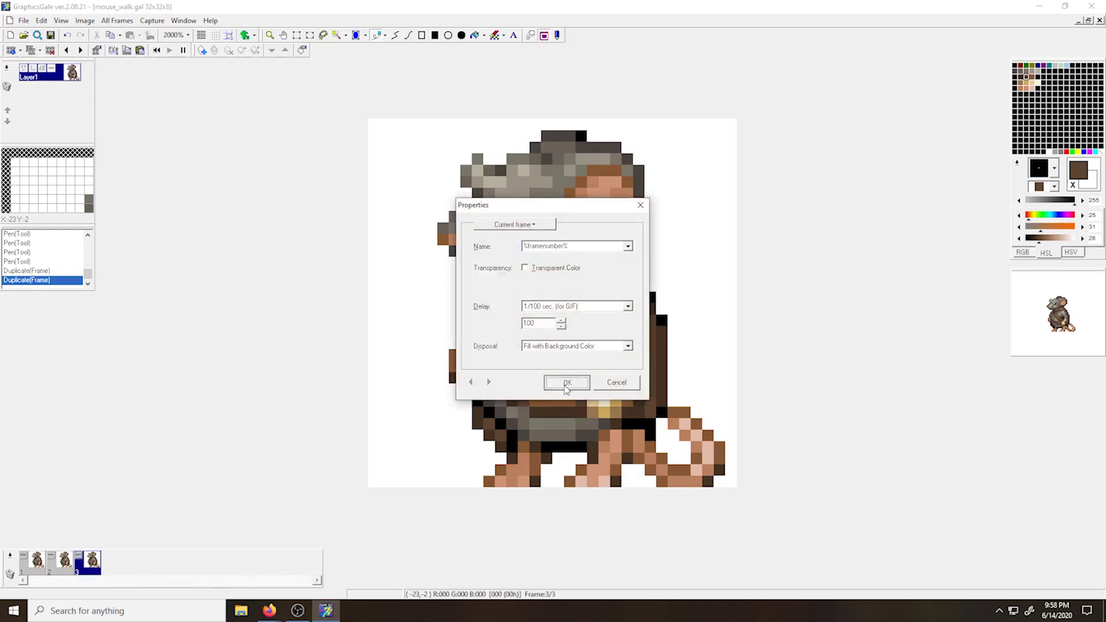
{"action": "left_click", "coordinate": [565, 387]}
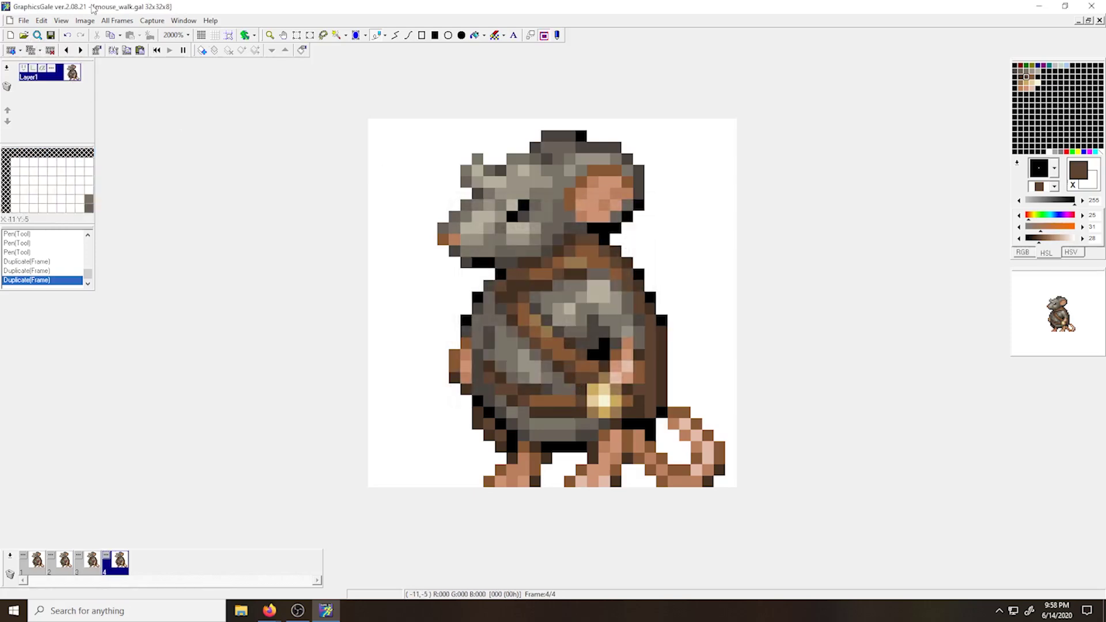
{"action": "left_click", "coordinate": [24, 21]}
{"action": "left_click", "coordinate": [35, 91]}
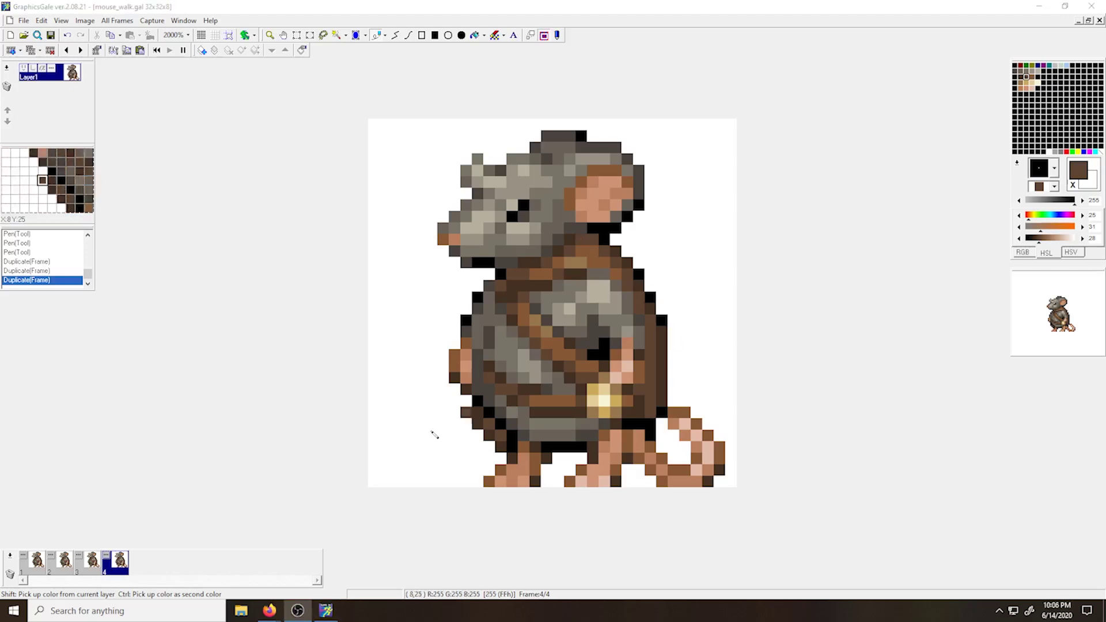
In frame 2, move the mouse's whole head one pixel left and one pixel down.
{"action": "left_click", "coordinate": [64, 572]}
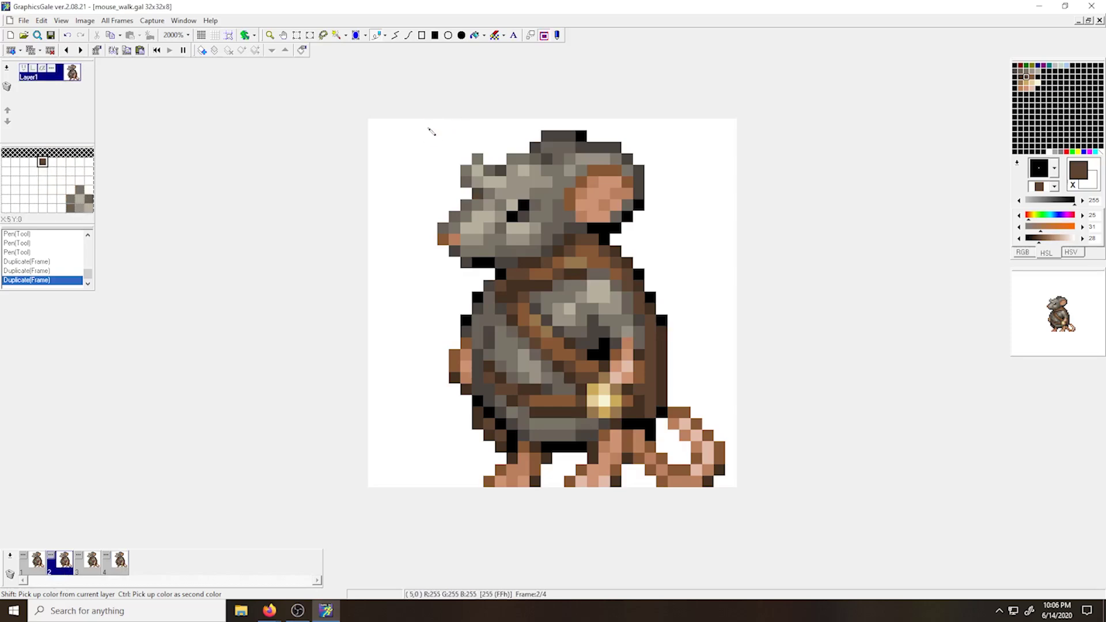
{"action": "key", "text": "s"}
{"action": "left_click_drag", "start_coordinate": [429, 124], "coordinate": [648, 271]}
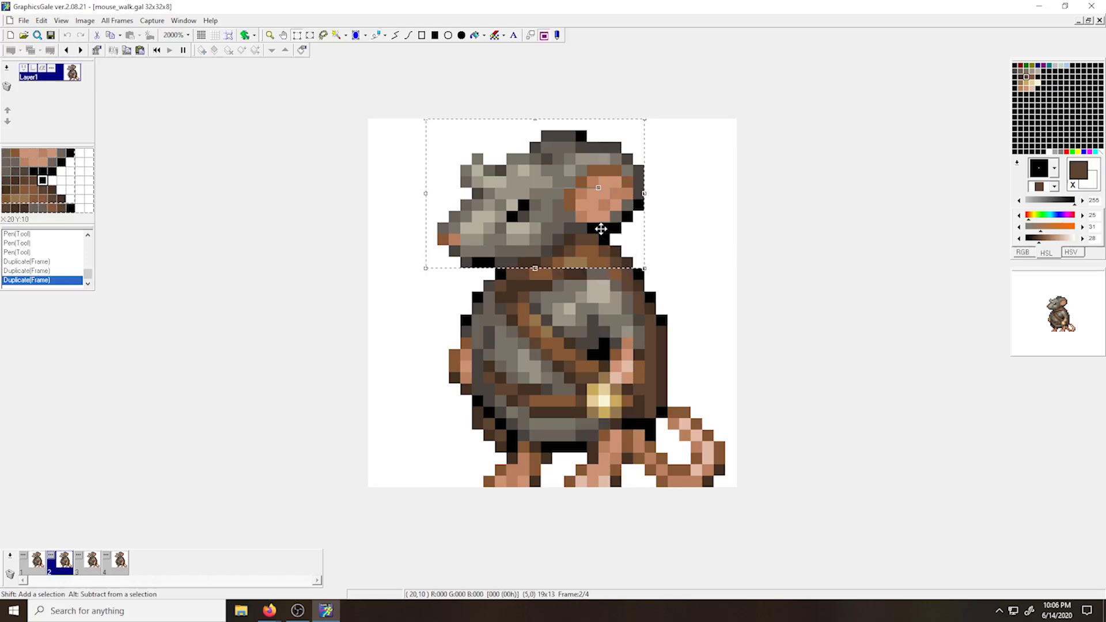
{"action": "left_click_drag", "start_coordinate": [602, 228], "coordinate": [593, 228]}
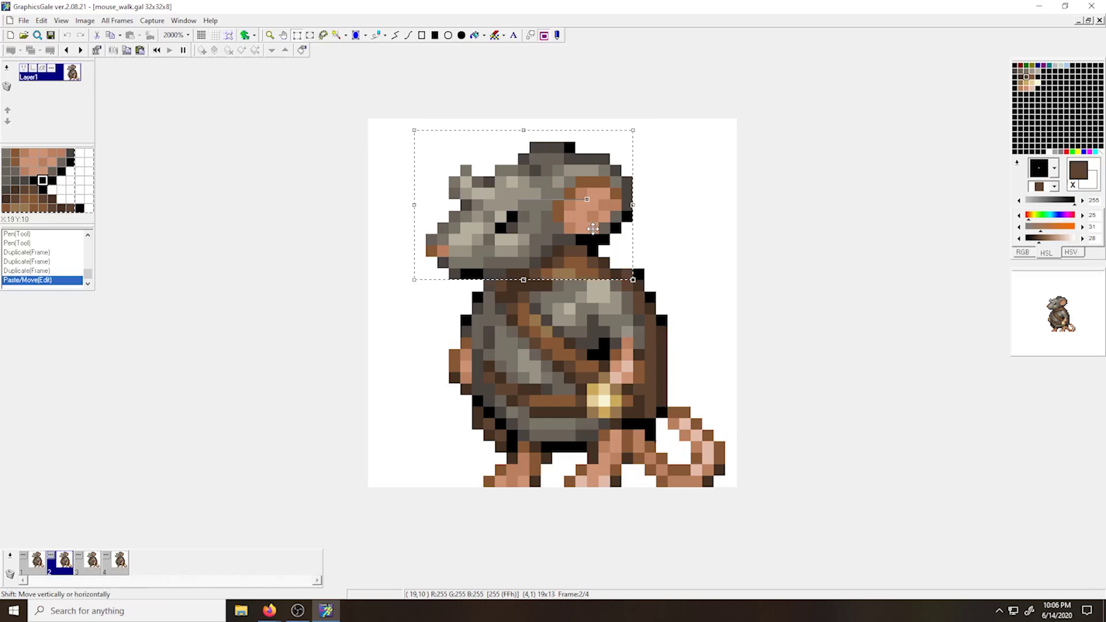
{"action": "left_click_drag", "start_coordinate": [593, 229], "coordinate": [593, 229]}
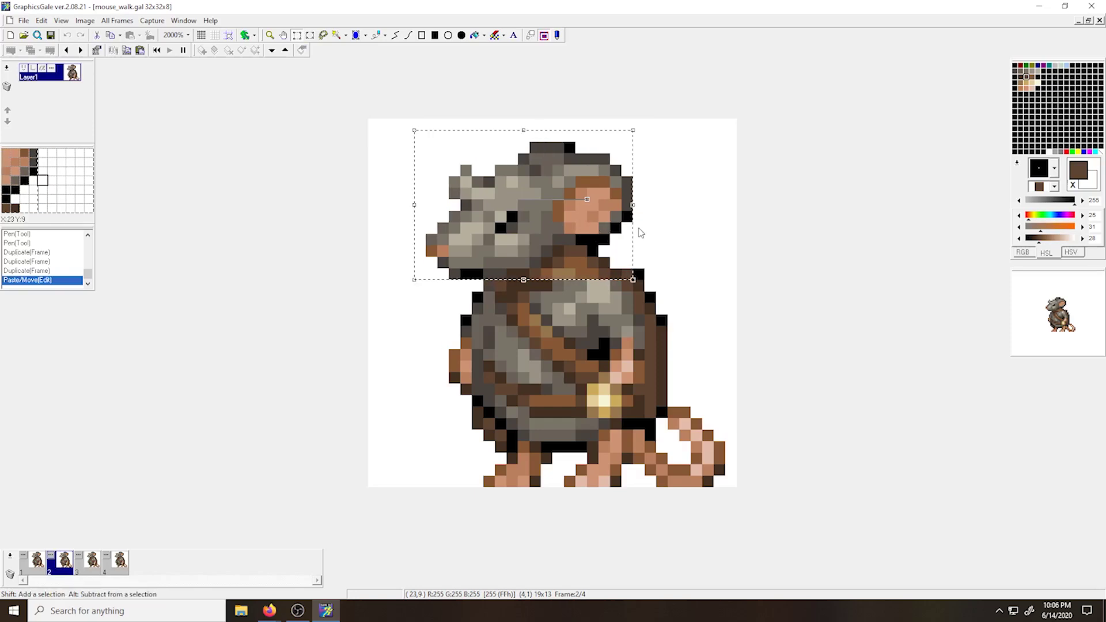
{"action": "left_click", "coordinate": [657, 222]}
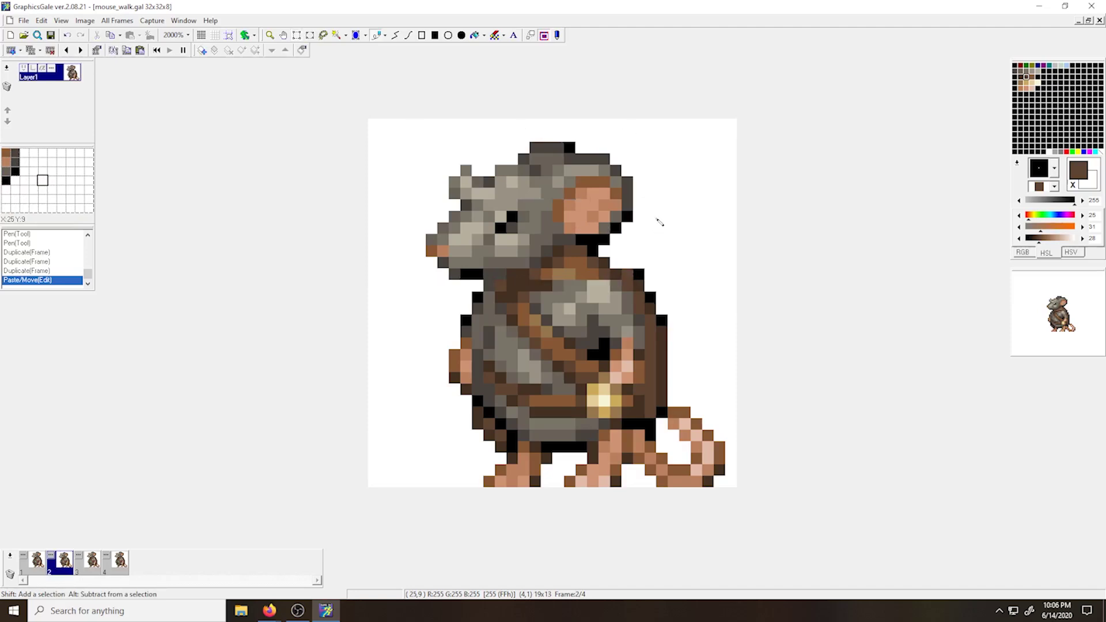
Move the large ear and back of the head up one pixel in frame 2.
{"action": "left_click", "coordinate": [654, 208]}
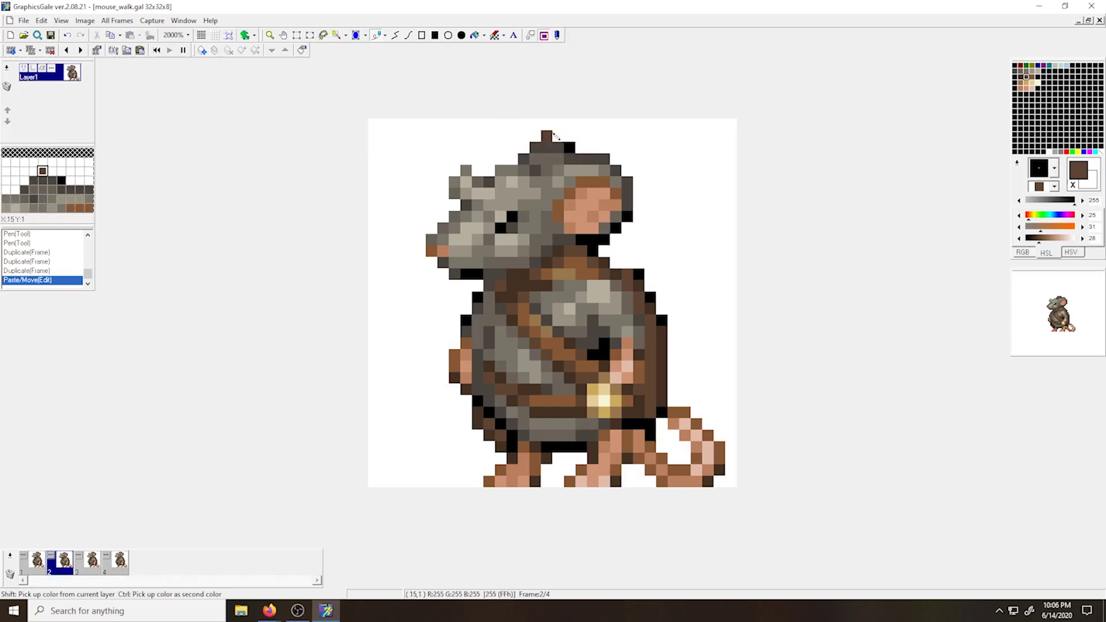
{"action": "left_click_drag", "start_coordinate": [553, 135], "coordinate": [619, 216]}
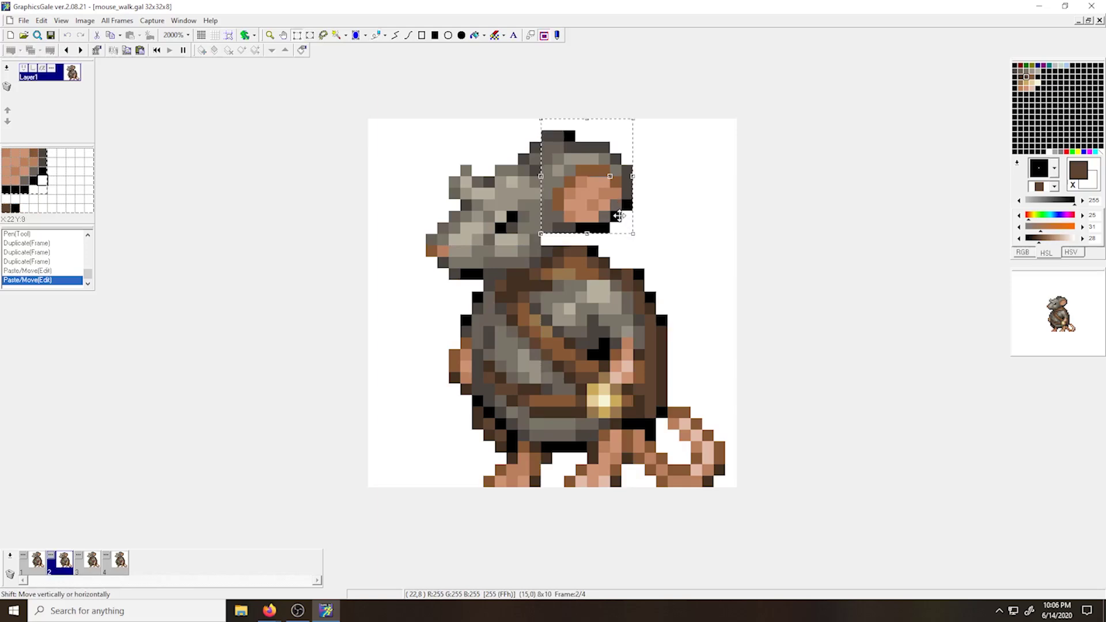
{"action": "left_click", "coordinate": [666, 213]}
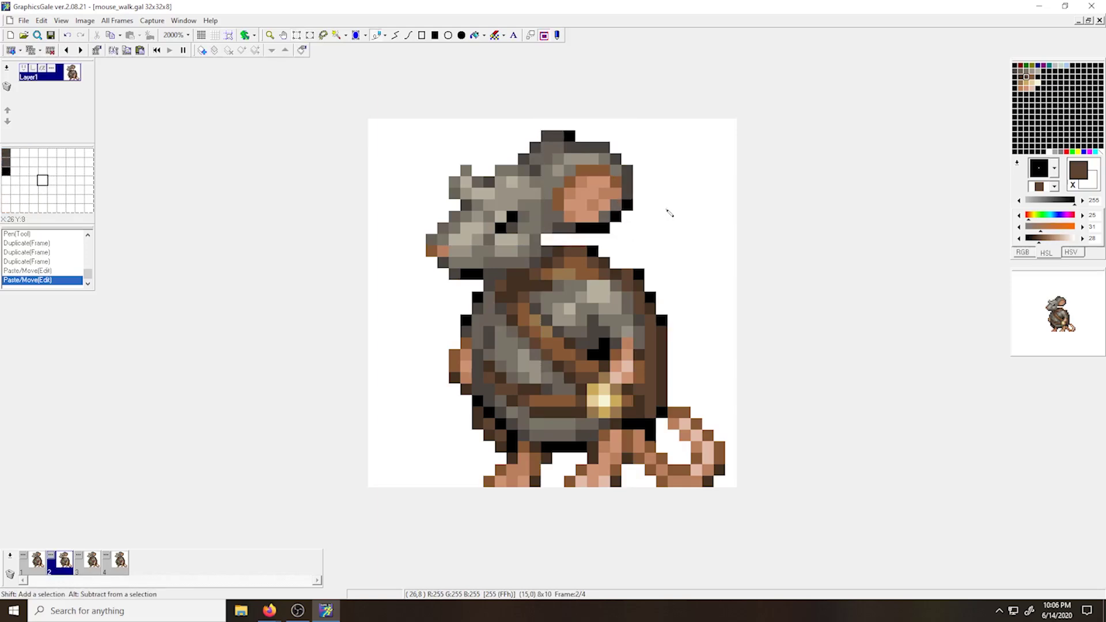
Fill the white gap under the ear with greys and a black outline, and recolour the back-of-neck outline dark brown.
{"action": "key", "text": "p"}
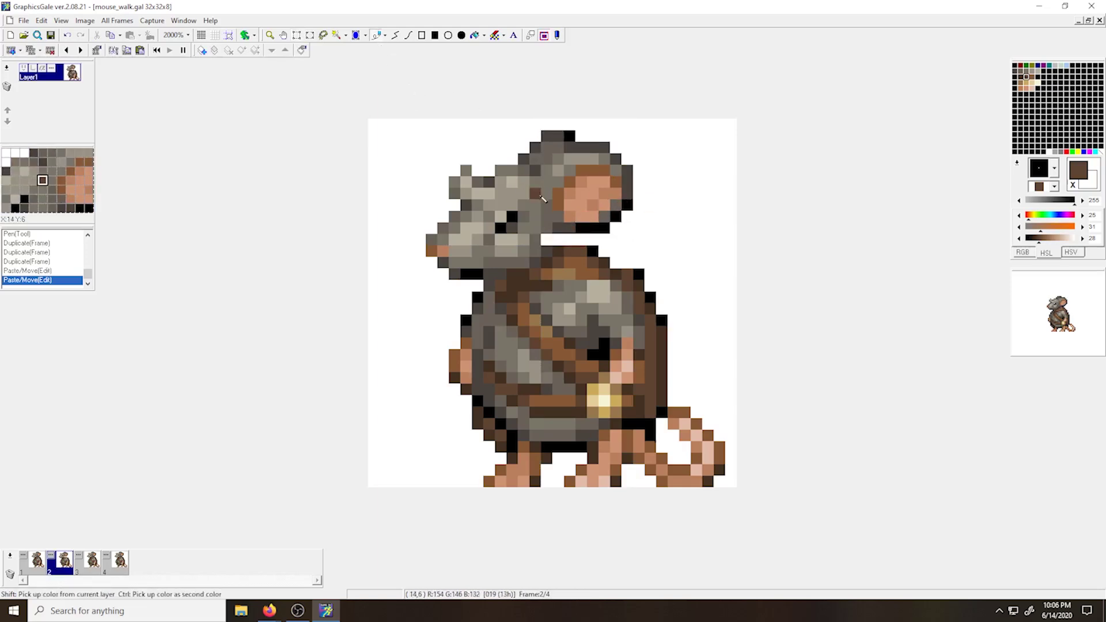
{"action": "left_click", "coordinate": [559, 217]}
{"action": "left_click", "coordinate": [570, 228]}
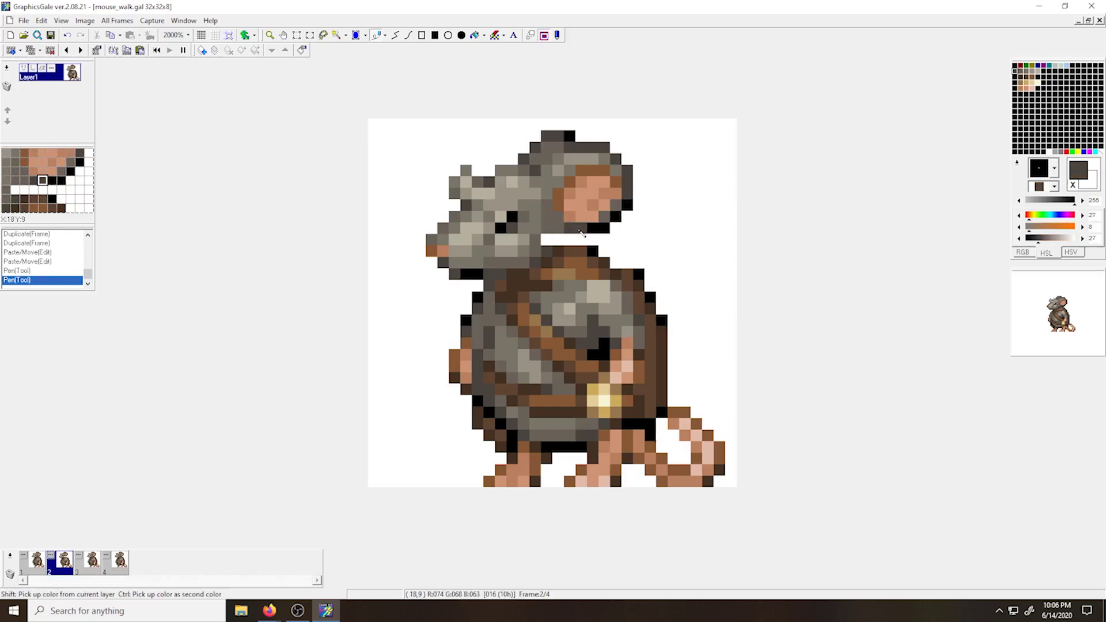
{"action": "left_click_drag", "start_coordinate": [559, 239], "coordinate": [547, 251]}
{"action": "right_click", "coordinate": [601, 229]}
{"action": "left_click", "coordinate": [580, 240]}
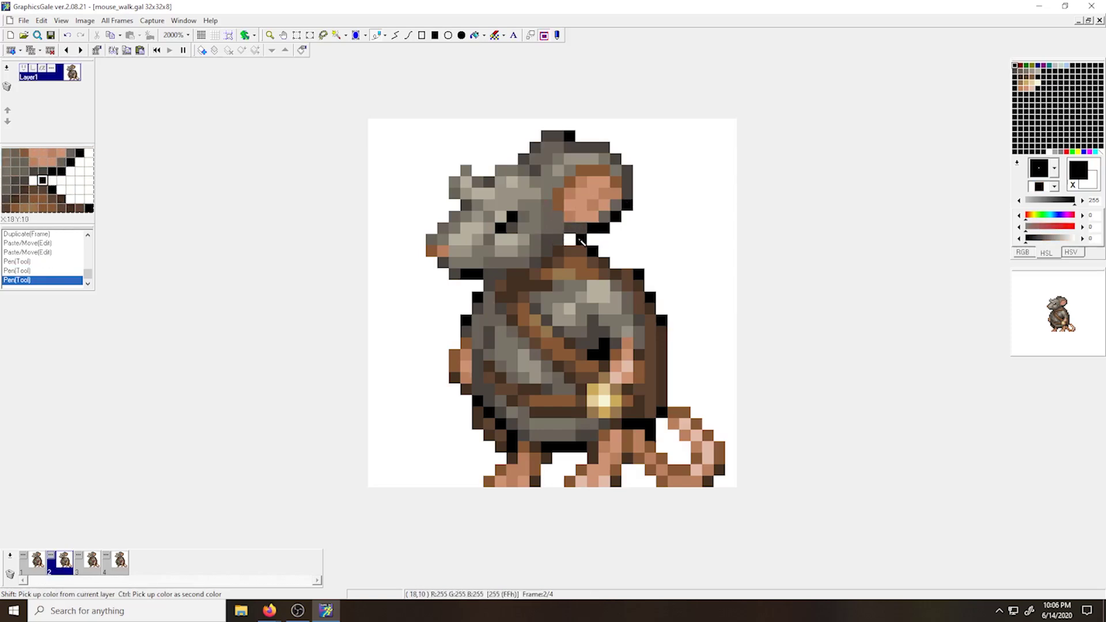
{"action": "left_click", "coordinate": [569, 239]}
{"action": "right_click", "coordinate": [551, 230]}
{"action": "left_click", "coordinate": [549, 241]}
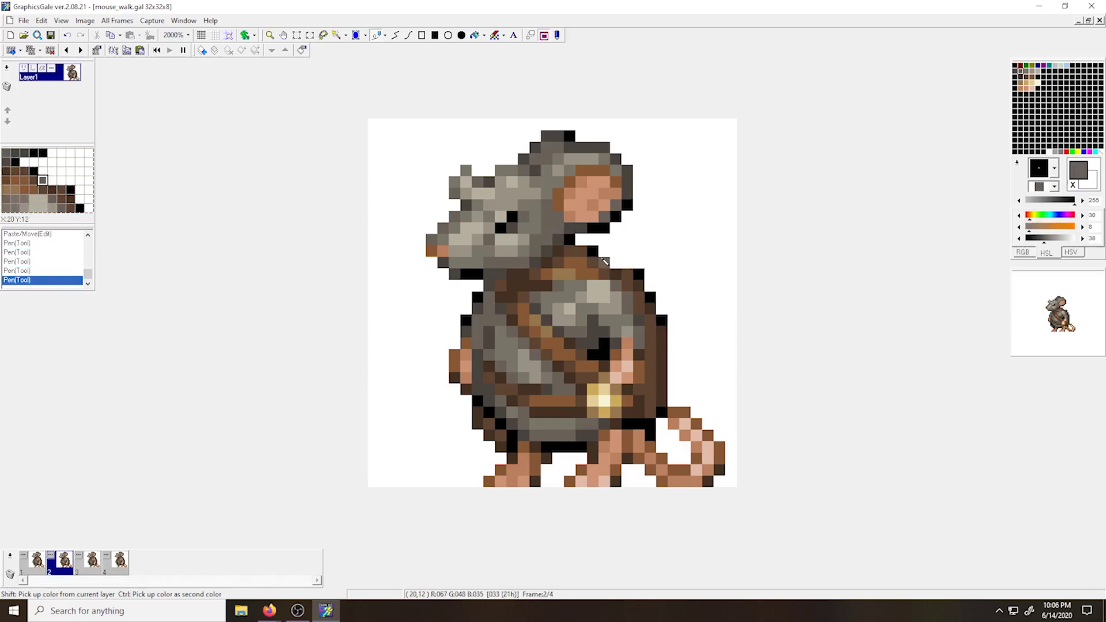
{"action": "left_click", "coordinate": [604, 262], "text": "shift"}
{"action": "left_click", "coordinate": [594, 254]}
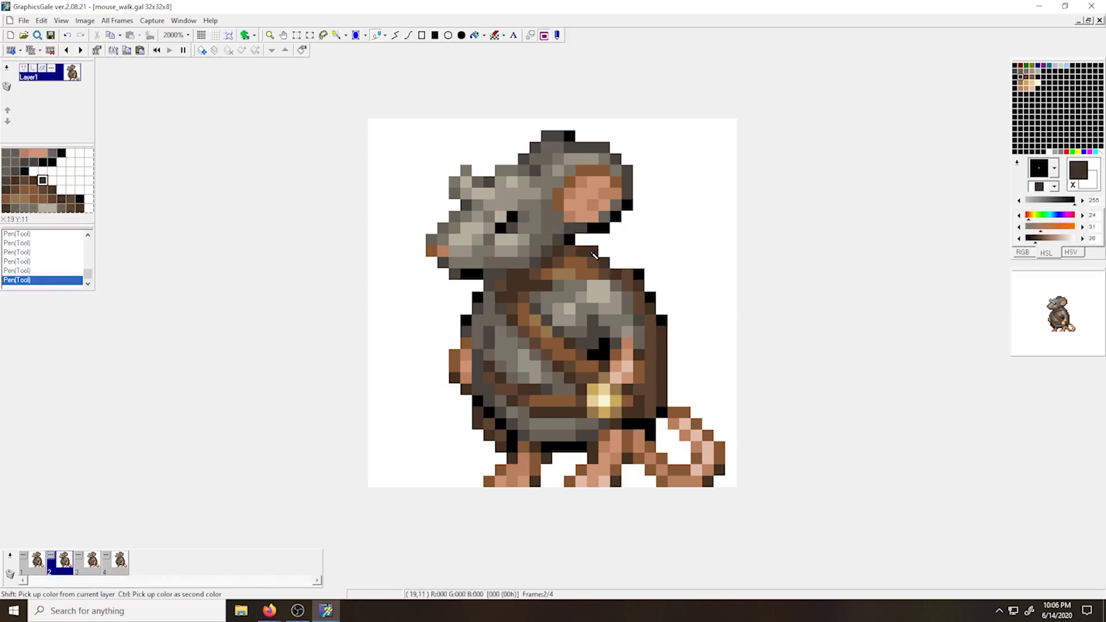
Undo the last pixel and repaint the upper-back outline in frame 2 with black pixels over a brown inner edge.
{"action": "key", "text": "ctrl+z"}
{"action": "right_click", "coordinate": [594, 254]}
{"action": "left_click", "coordinate": [615, 263]}
{"action": "left_click", "coordinate": [630, 276]}
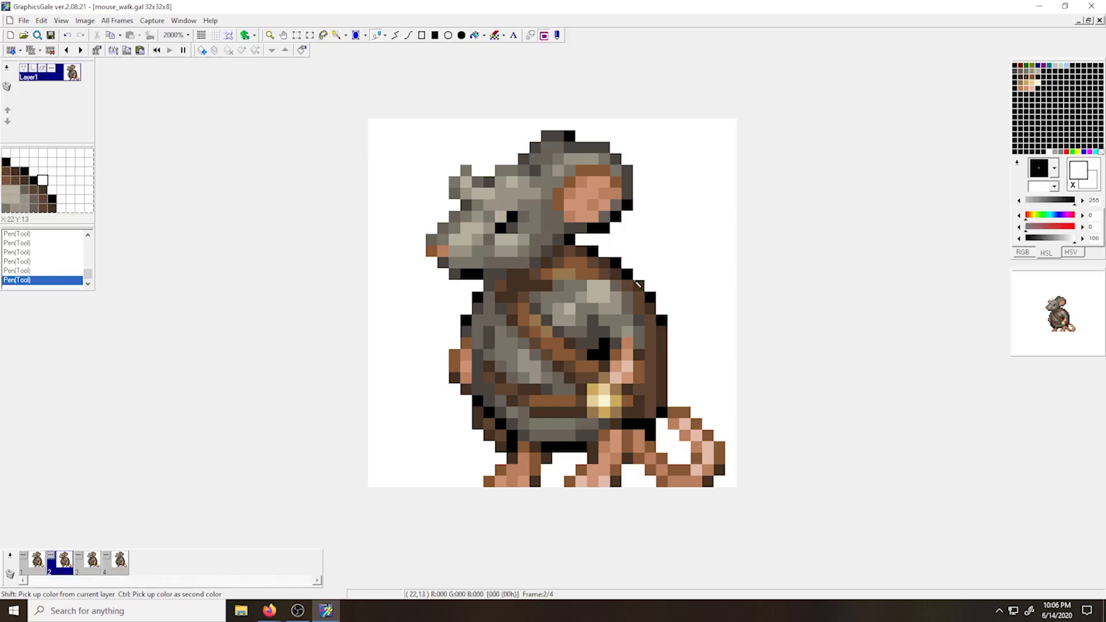
{"action": "left_click", "coordinate": [634, 283], "text": "shift"}
{"action": "left_click", "coordinate": [630, 276]}
{"action": "right_click", "coordinate": [629, 287]}
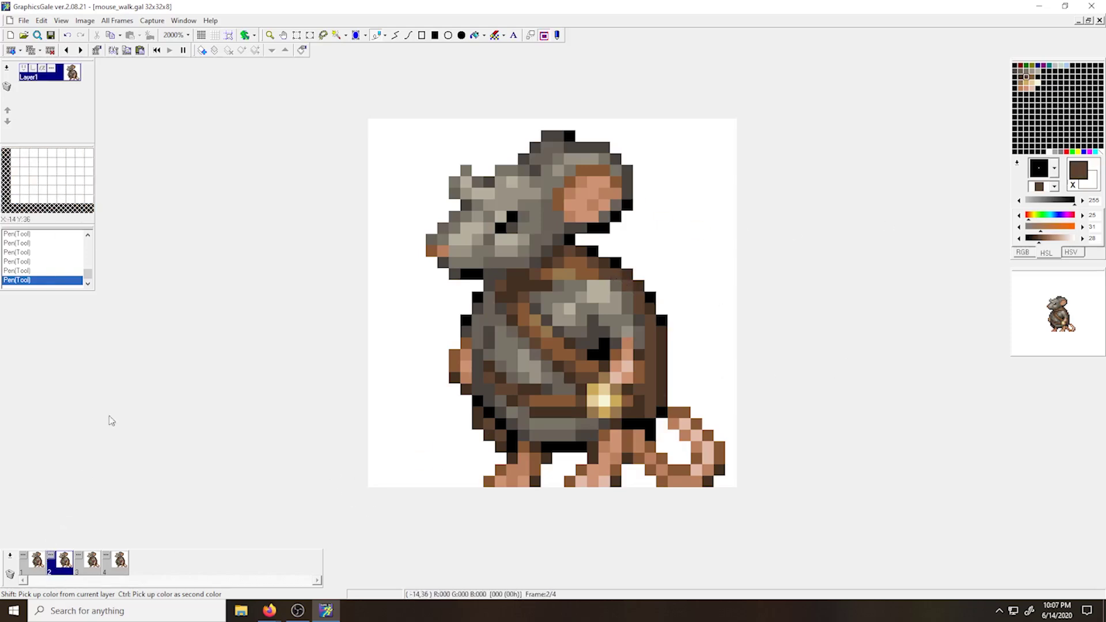
Flip between frames 1 and 2 to compare the position of the mouse's head.
{"action": "left_click", "coordinate": [68, 52]}
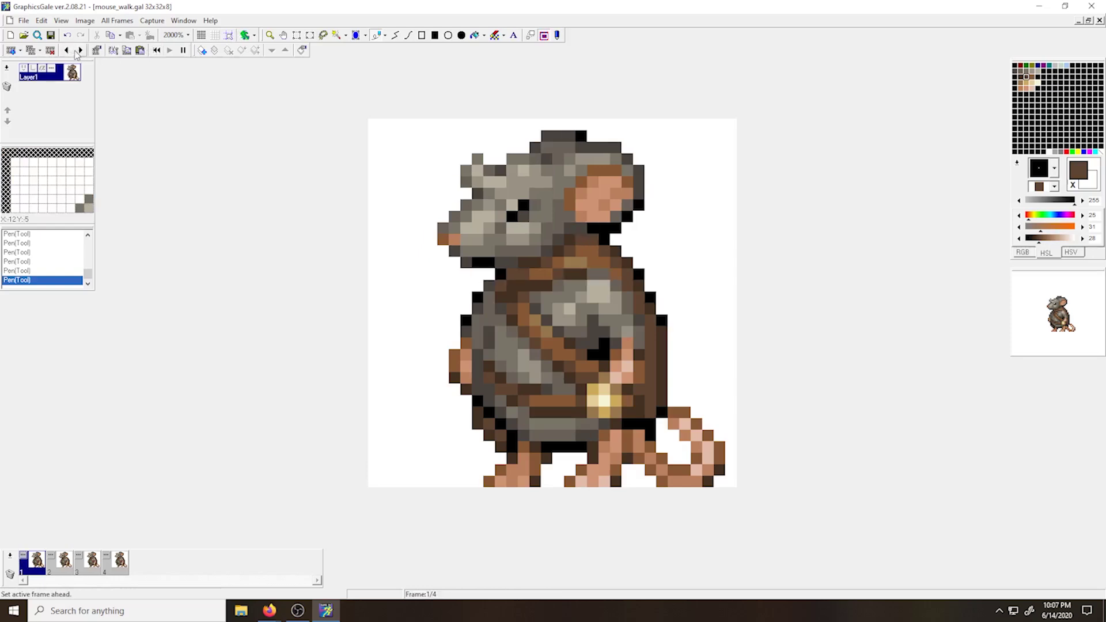
{"action": "left_click", "coordinate": [81, 52]}
{"action": "left_click", "coordinate": [67, 52]}
{"action": "left_click", "coordinate": [80, 51]}
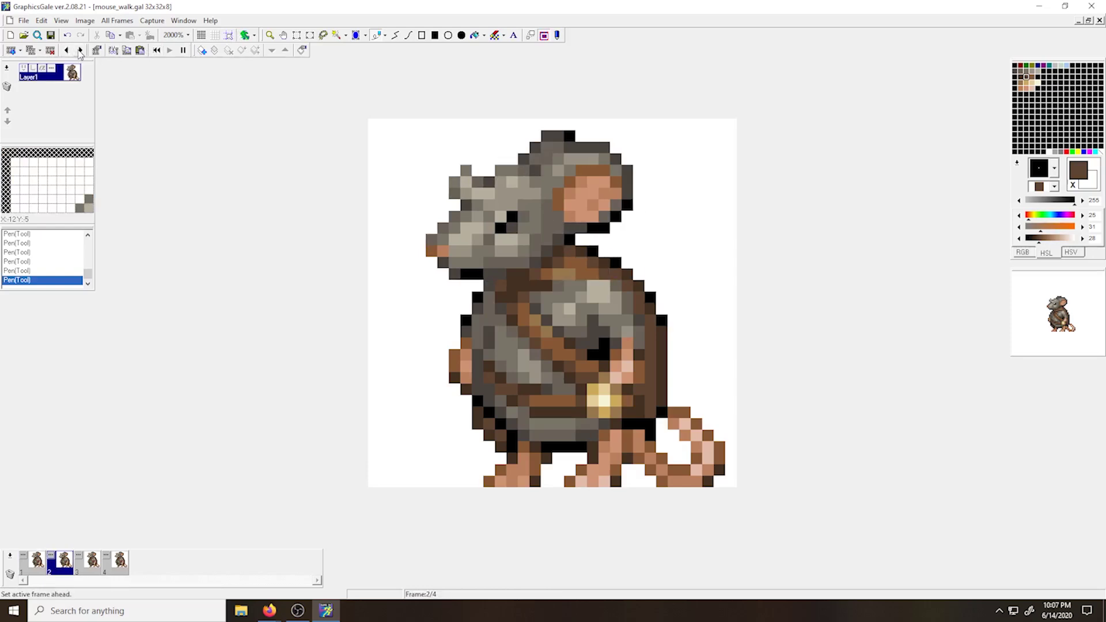
{"action": "left_click", "coordinate": [67, 52]}
{"action": "left_click", "coordinate": [80, 51]}
{"action": "left_click", "coordinate": [397, 436]}
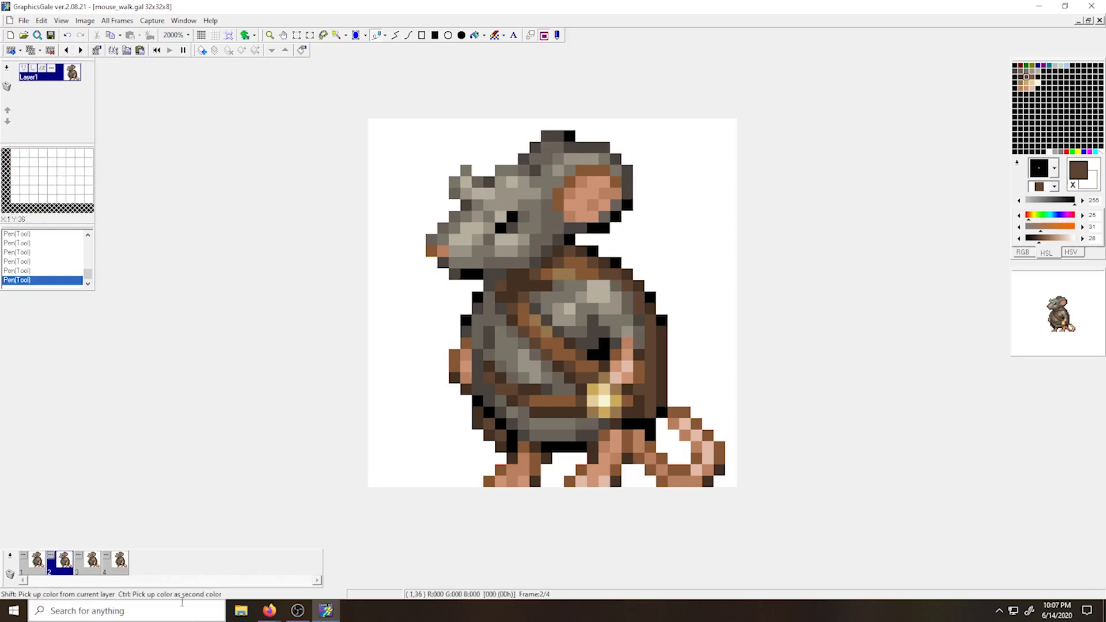
In the frame properties for all frames, enable the transparent colour and pick the white background.
{"action": "left_click", "coordinate": [51, 558]}
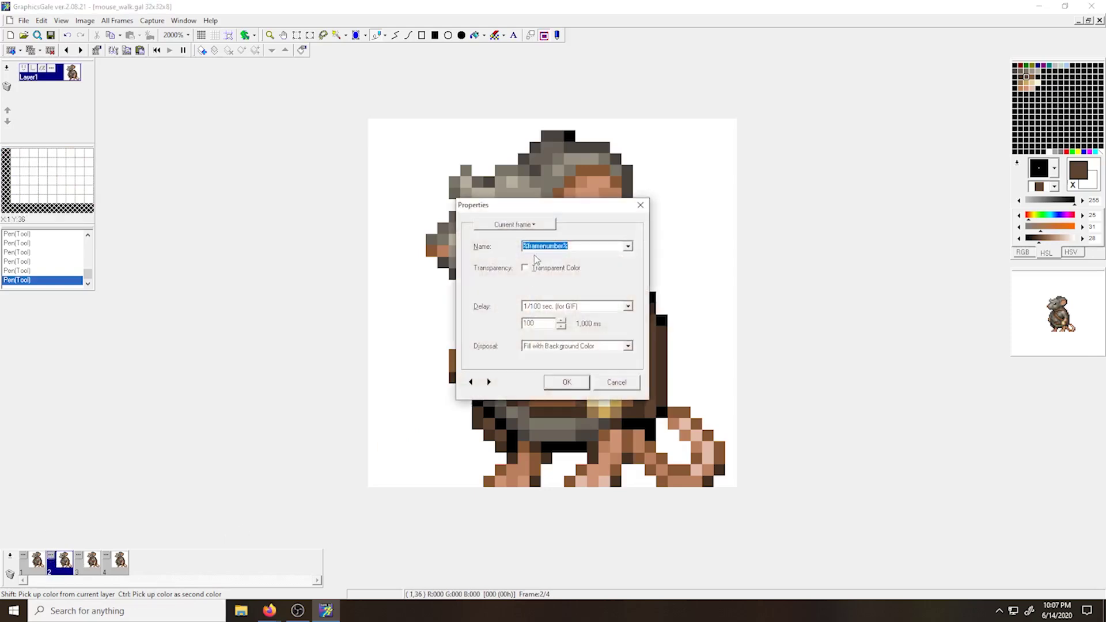
{"action": "left_click", "coordinate": [547, 226]}
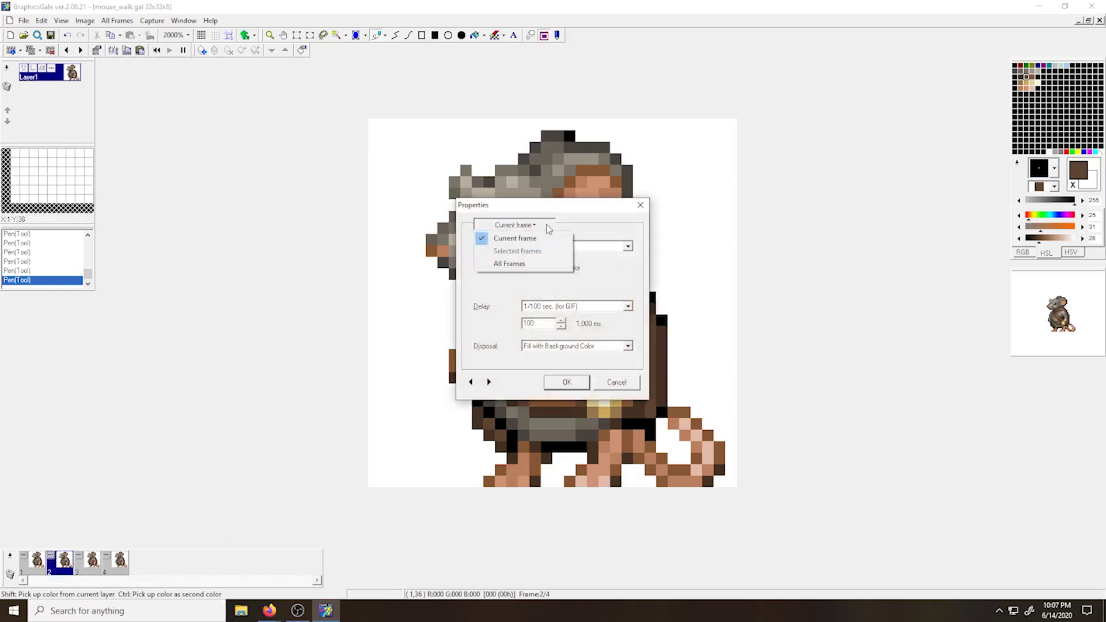
{"action": "left_click", "coordinate": [516, 263]}
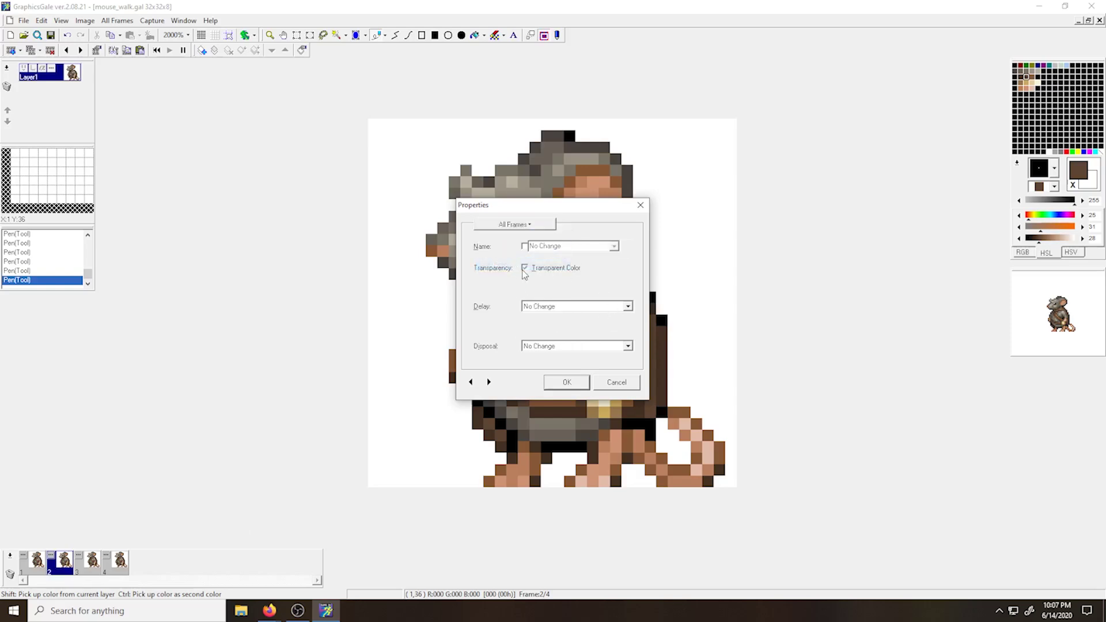
{"action": "left_click", "coordinate": [526, 268]}
{"action": "left_click", "coordinate": [526, 268]}
{"action": "left_click", "coordinate": [570, 286]}
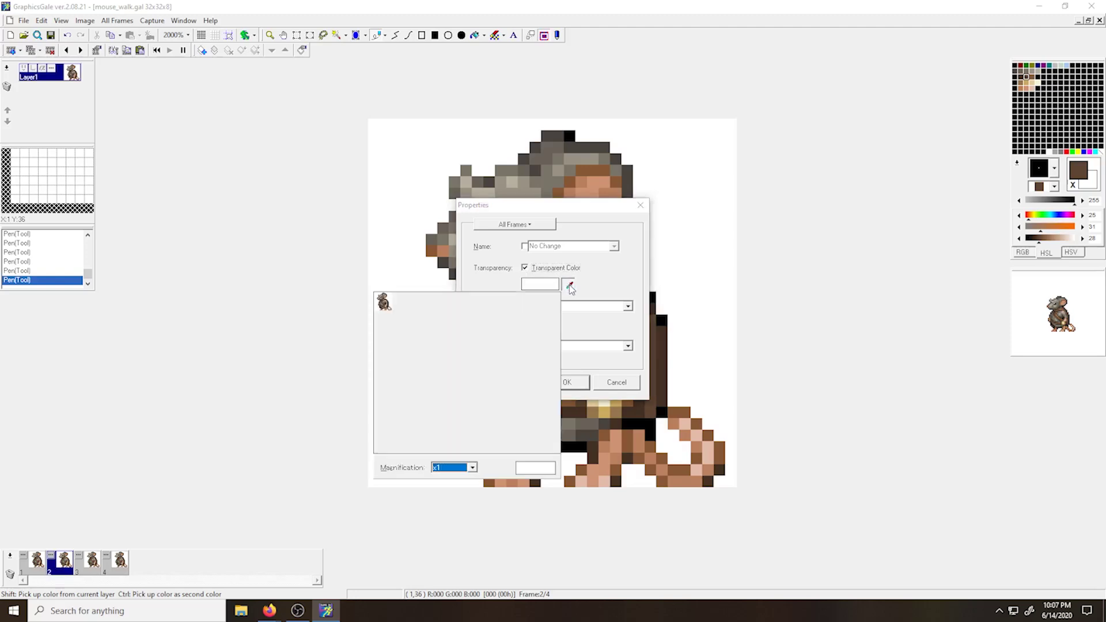
{"action": "left_click", "coordinate": [472, 468]}
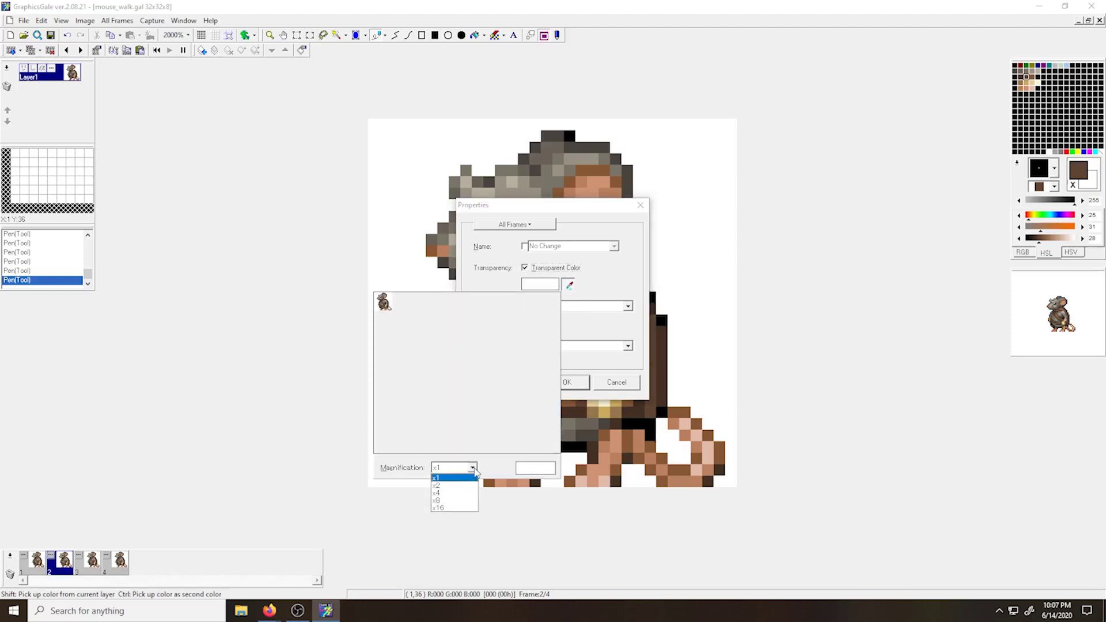
{"action": "left_click", "coordinate": [455, 506]}
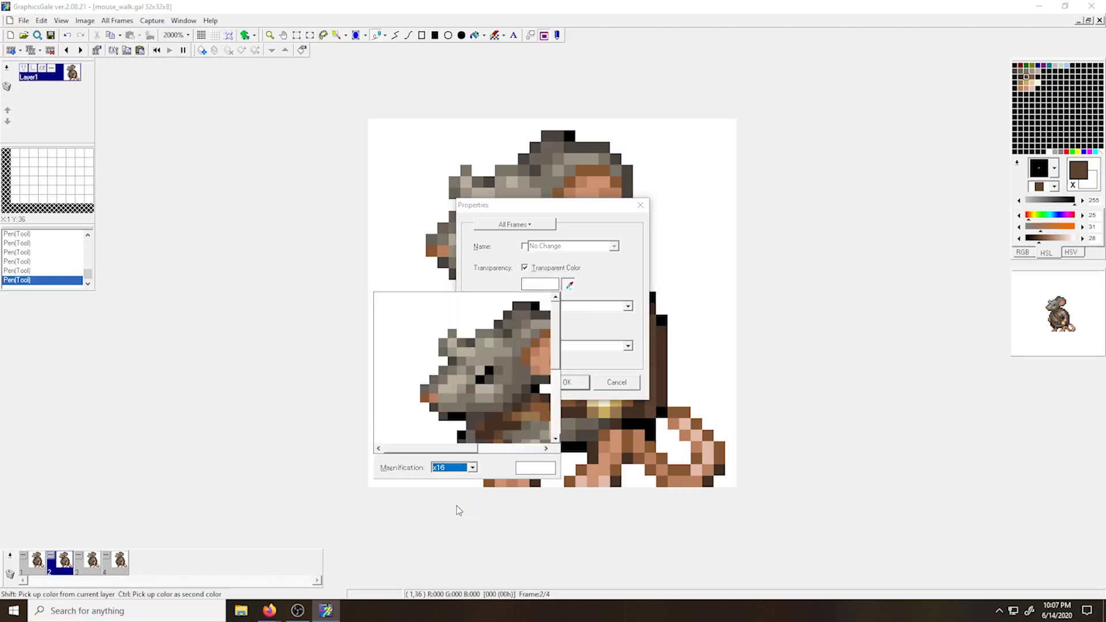
{"action": "left_click", "coordinate": [412, 316]}
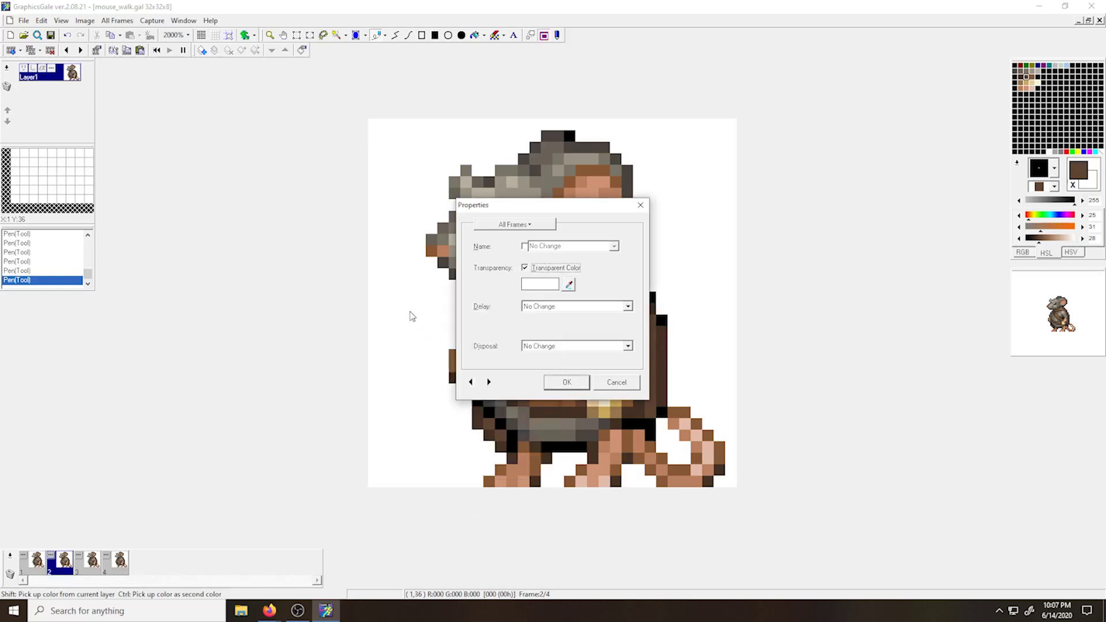
Set the delay unit for all frames to 1/100 sec. (for GIF) and apply the properties.
{"action": "left_click", "coordinate": [628, 307]}
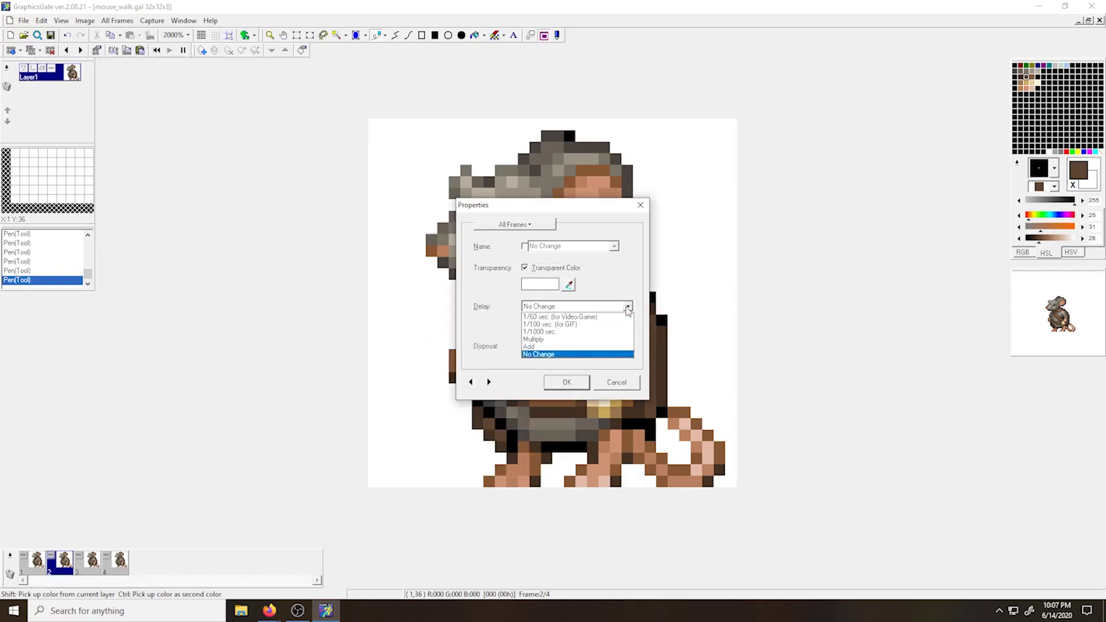
{"action": "left_click", "coordinate": [592, 325]}
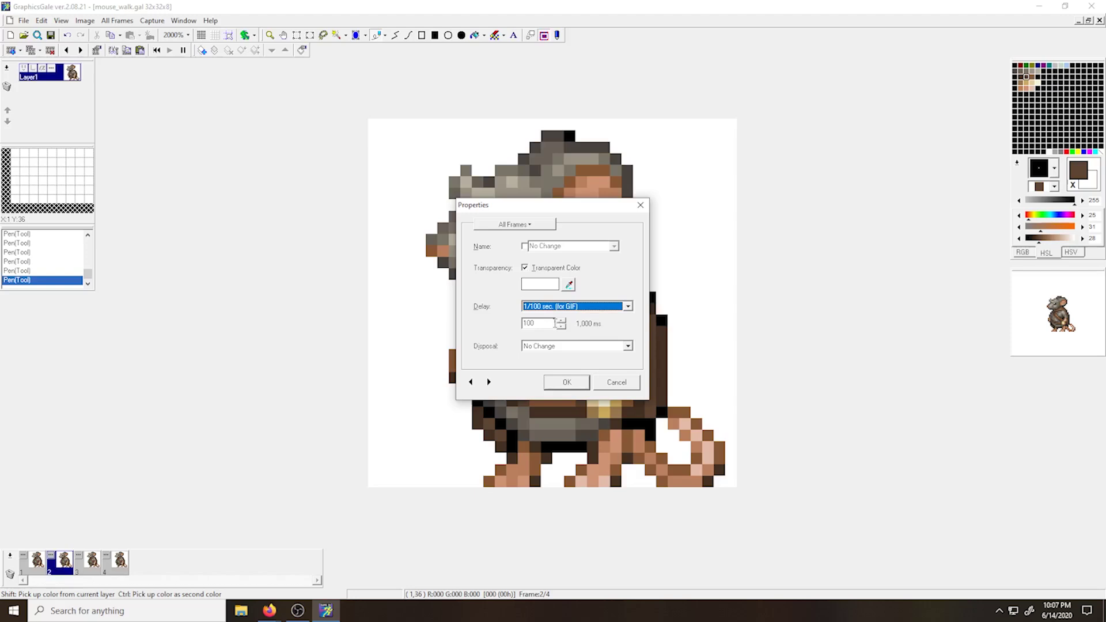
{"action": "left_click_drag", "start_coordinate": [531, 325], "coordinate": [541, 323]}
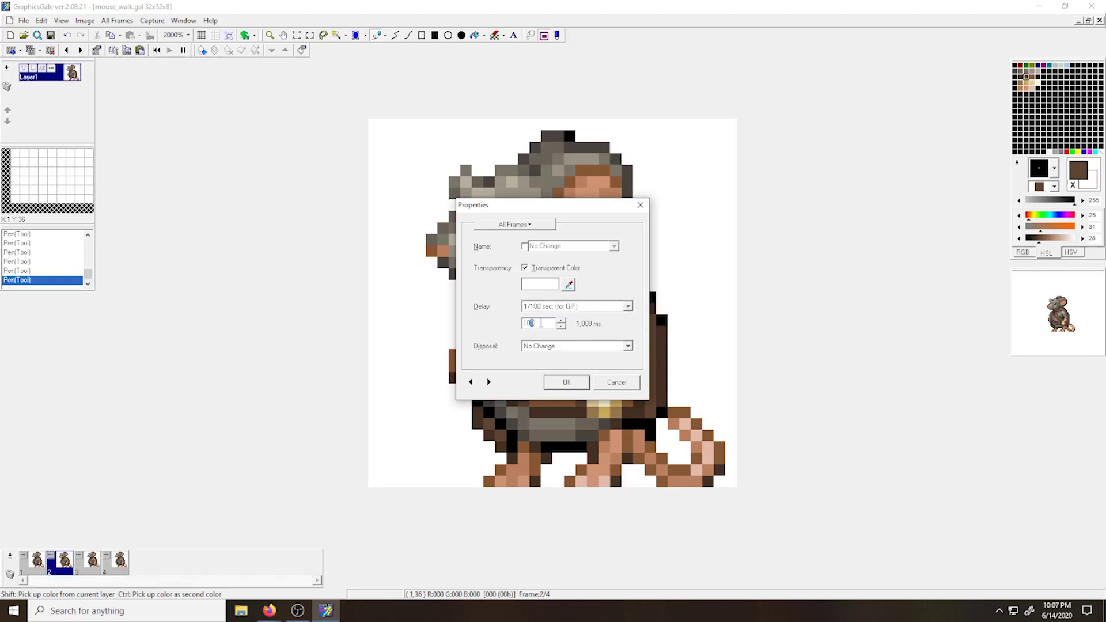
{"action": "left_click", "coordinate": [567, 383]}
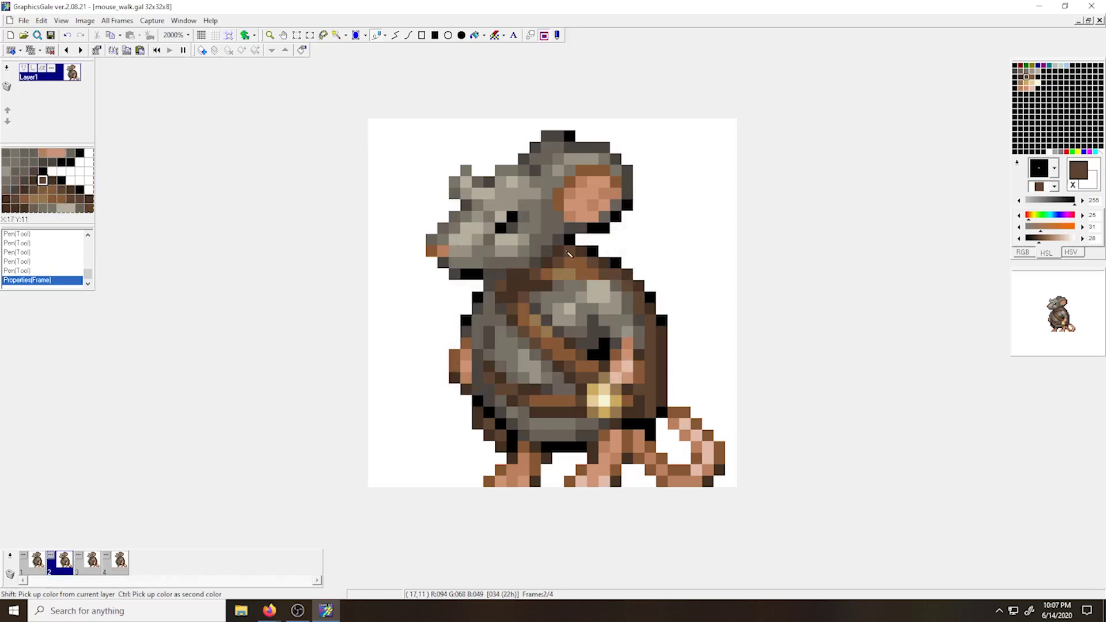
In frame 2, paint a pink hand with a brown edge sticking out behind the mouse's back below the shoulder.
{"action": "right_click", "coordinate": [628, 366]}
{"action": "left_click", "coordinate": [663, 332]}
{"action": "left_click", "coordinate": [674, 344]}
{"action": "right_click", "coordinate": [628, 349]}
{"action": "left_click", "coordinate": [674, 332]}
{"action": "left_click", "coordinate": [662, 344]}
{"action": "left_click", "coordinate": [662, 321]}
{"action": "left_click", "coordinate": [654, 321]}
{"action": "right_click", "coordinate": [627, 355]}
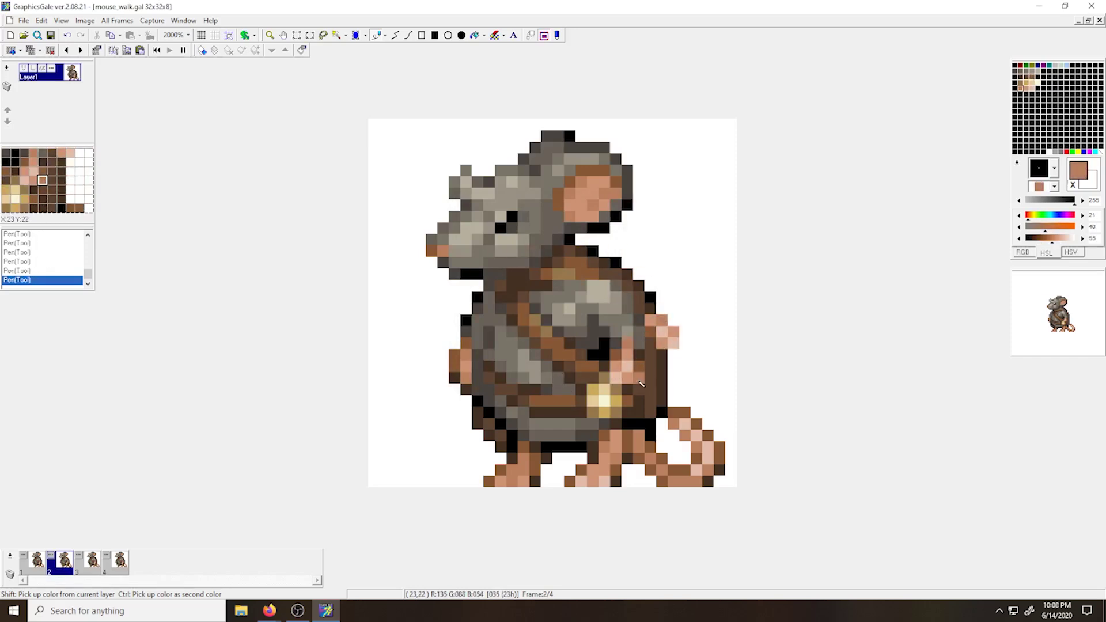
{"action": "right_click", "coordinate": [639, 377]}
{"action": "left_click", "coordinate": [674, 355]}
{"action": "mouse_move", "coordinate": [662, 309]}
{"action": "left_mouse_down"}
{"action": "mouse_move", "coordinate": [685, 344]}
{"action": "mouse_move", "coordinate": [684, 402]}
{"action": "left_mouse_up"}
{"action": "right_click", "coordinate": [662, 367]}
Redraw the tail as a smaller pink loop closer to the body with brown edges, erasing the old outer curve.
{"action": "right_click", "coordinate": [709, 459]}
{"action": "mouse_move", "coordinate": [686, 447]}
{"action": "left_mouse_down"}
{"action": "mouse_move", "coordinate": [685, 458]}
{"action": "mouse_move", "coordinate": [674, 424]}
{"action": "left_mouse_up"}
{"action": "right_click", "coordinate": [685, 436]}
{"action": "mouse_move", "coordinate": [662, 424]}
{"action": "left_mouse_down"}
{"action": "mouse_move", "coordinate": [674, 458]}
{"action": "mouse_move", "coordinate": [651, 481]}
{"action": "mouse_move", "coordinate": [697, 471]}
{"action": "mouse_move", "coordinate": [685, 413]}
{"action": "mouse_move", "coordinate": [708, 482]}
{"action": "left_mouse_up"}
{"action": "right_click", "coordinate": [662, 471]}
{"action": "right_click", "coordinate": [662, 448]}
{"action": "right_click", "coordinate": [685, 461]}
{"action": "left_click", "coordinate": [674, 470]}
{"action": "right_click", "coordinate": [708, 482]}
{"action": "right_click", "coordinate": [720, 436]}
{"action": "right_click", "coordinate": [697, 459]}
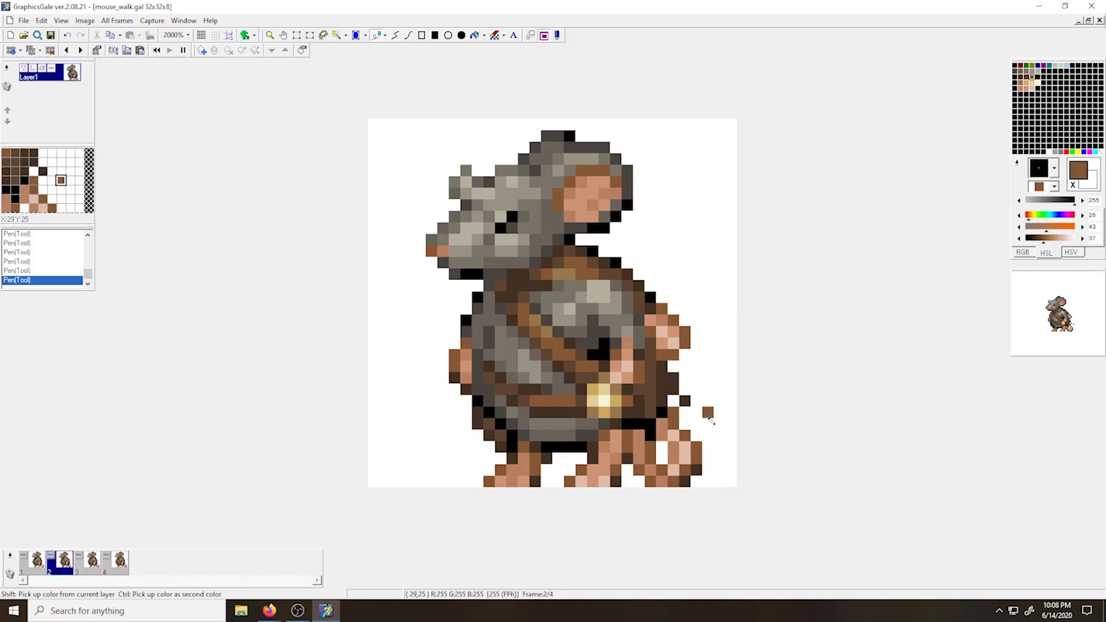
Fill the flared lower back of the coat with brown and give it a black outline above the tail.
{"action": "right_click", "coordinate": [650, 366]}
{"action": "left_click_drag", "start_coordinate": [663, 378], "coordinate": [673, 424]}
{"action": "right_click", "coordinate": [685, 402]}
{"action": "right_click", "coordinate": [662, 401]}
{"action": "mouse_move", "coordinate": [674, 401]}
{"action": "left_mouse_down"}
{"action": "mouse_move", "coordinate": [662, 413]}
{"action": "mouse_move", "coordinate": [685, 413]}
{"action": "left_mouse_up"}
{"action": "right_click", "coordinate": [650, 426]}
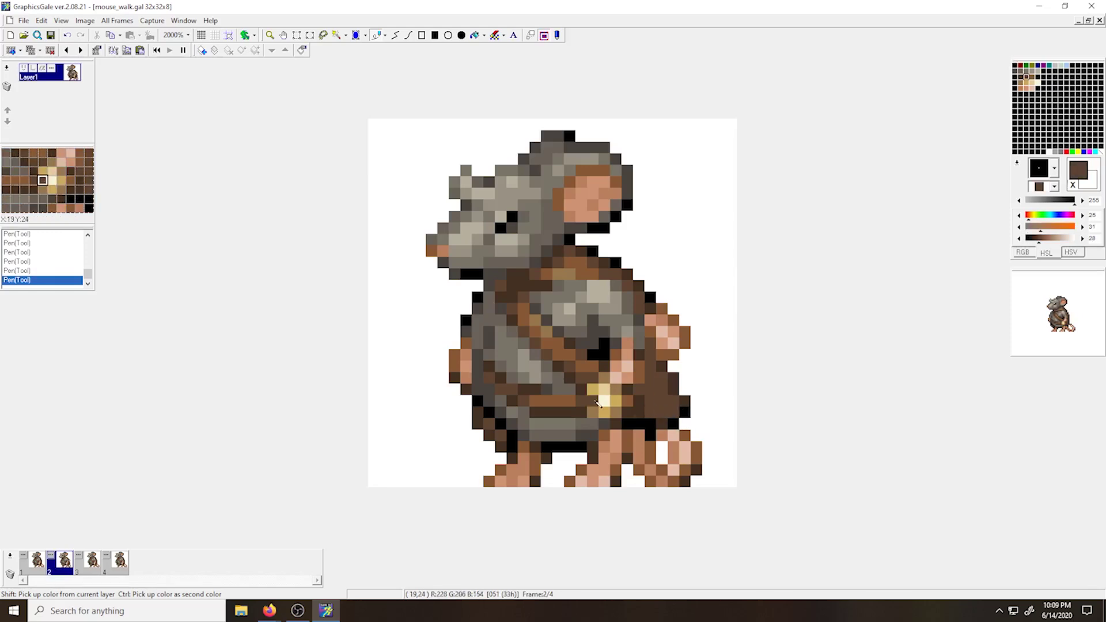
Shift the gold buckle one pixel left and paint over the old near arm with brown and dark grey.
{"action": "left_click_drag", "start_coordinate": [598, 404], "coordinate": [570, 402]}
{"action": "right_click", "coordinate": [593, 390]}
{"action": "mouse_move", "coordinate": [581, 389]}
{"action": "left_mouse_down"}
{"action": "mouse_move", "coordinate": [605, 415]}
{"action": "mouse_move", "coordinate": [617, 402]}
{"action": "mouse_move", "coordinate": [619, 413]}
{"action": "mouse_move", "coordinate": [608, 378]}
{"action": "mouse_move", "coordinate": [634, 352]}
{"action": "left_mouse_up"}
{"action": "right_click", "coordinate": [628, 402]}
{"action": "right_click", "coordinate": [604, 424]}
{"action": "left_click", "coordinate": [618, 392]}
{"action": "left_click", "coordinate": [599, 303], "text": "shift"}
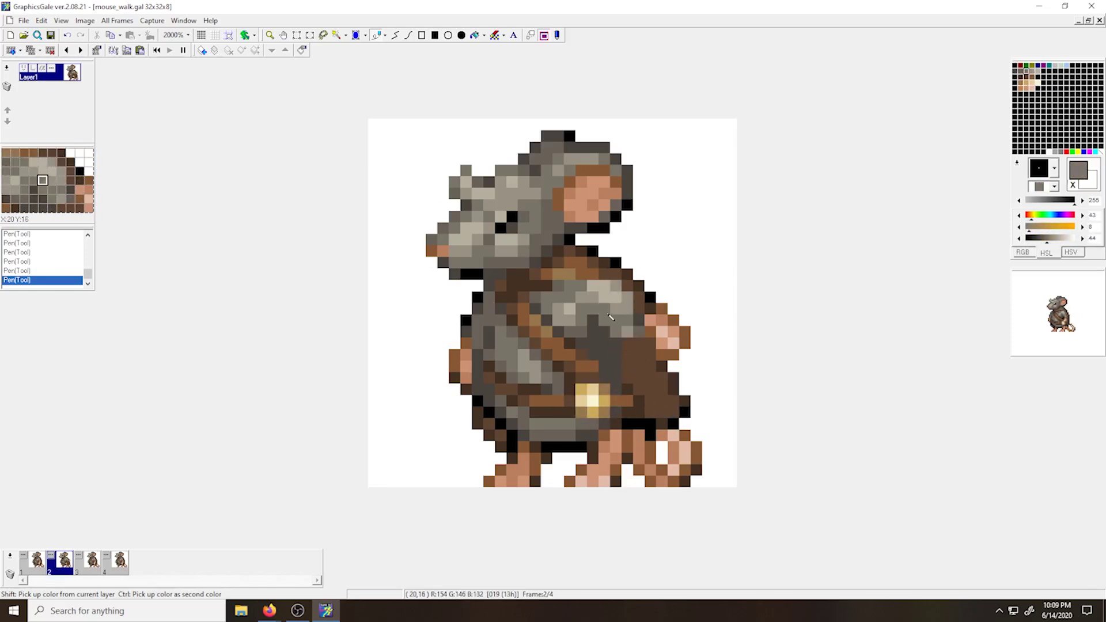
Shade the shoulder above the buckle with lighter greys and fill the area beneath it with dark grey.
{"action": "left_click_drag", "start_coordinate": [608, 314], "coordinate": [616, 309]}
{"action": "right_click", "coordinate": [639, 286]}
{"action": "left_click", "coordinate": [639, 298]}
{"action": "mouse_move", "coordinate": [639, 320]}
{"action": "left_mouse_down"}
{"action": "mouse_move", "coordinate": [639, 297]}
{"action": "mouse_move", "coordinate": [616, 332]}
{"action": "left_mouse_up"}
{"action": "left_click", "coordinate": [627, 321]}
{"action": "left_click", "coordinate": [628, 333]}
Paint the front hand reaching forward at chest height in pink with brown edges.
{"action": "left_click", "coordinate": [457, 357]}
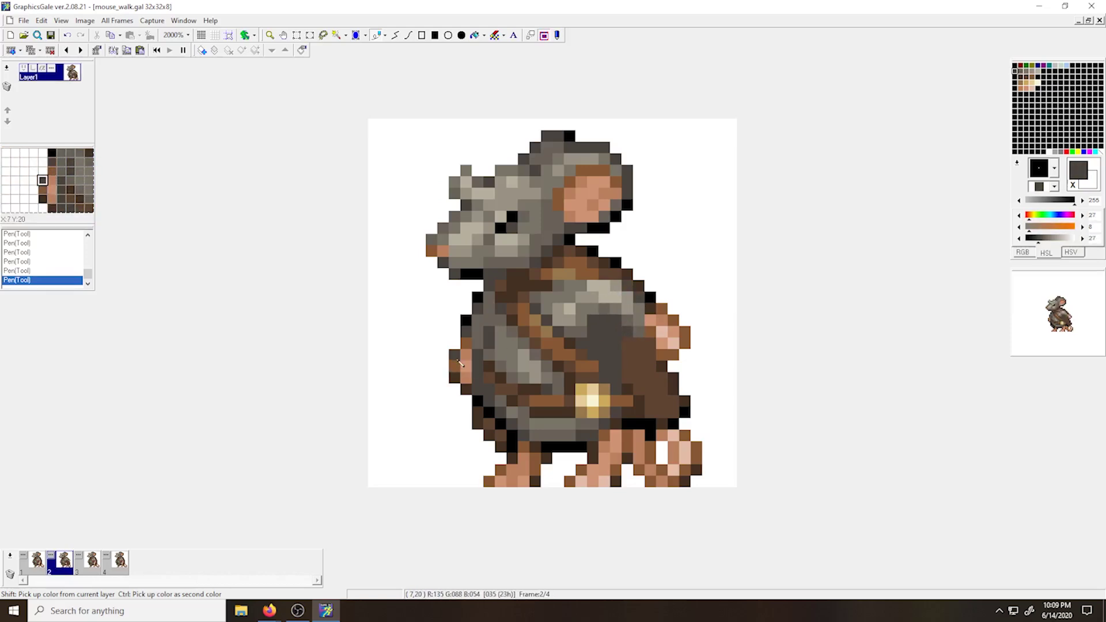
{"action": "right_click", "coordinate": [455, 367]}
{"action": "mouse_move", "coordinate": [432, 343]}
{"action": "left_mouse_down"}
{"action": "mouse_move", "coordinate": [455, 320]}
{"action": "mouse_move", "coordinate": [455, 344]}
{"action": "left_mouse_up"}
{"action": "left_click", "coordinate": [443, 355]}
{"action": "right_click", "coordinate": [466, 366]}
{"action": "left_click", "coordinate": [466, 309]}
{"action": "right_click", "coordinate": [466, 332]}
{"action": "left_click", "coordinate": [466, 320]}
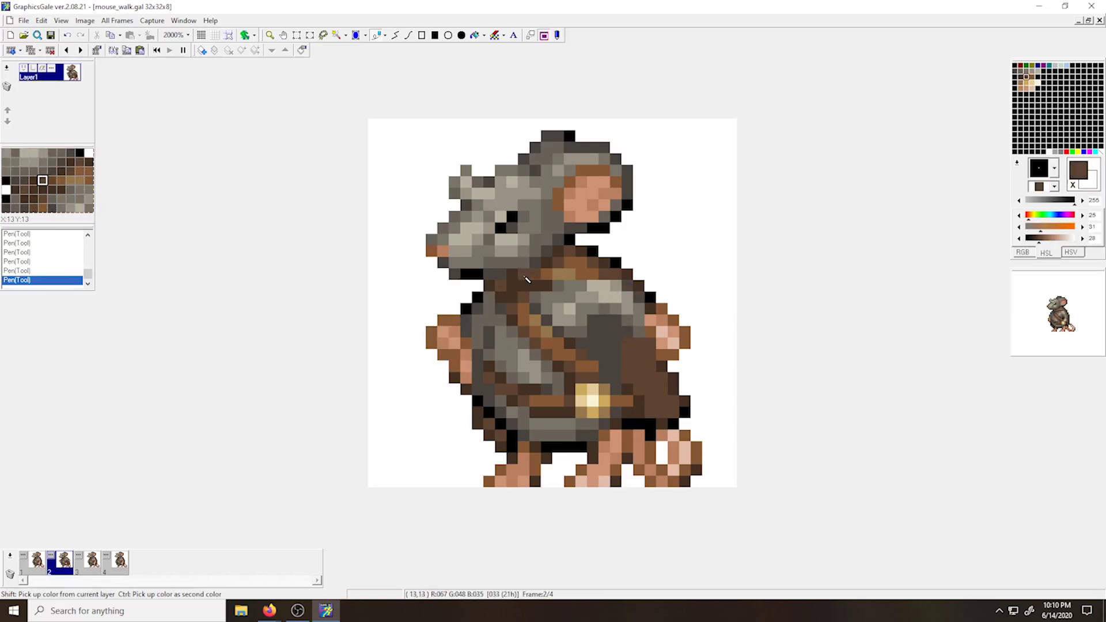
Repaint the collar and the diagonal chest strap down to the buckle in browns, with grey fur along the strap.
{"action": "right_click", "coordinate": [546, 274]}
{"action": "left_click", "coordinate": [559, 274]}
{"action": "mouse_move", "coordinate": [524, 286]}
{"action": "left_mouse_down"}
{"action": "mouse_move", "coordinate": [613, 276]}
{"action": "mouse_move", "coordinate": [597, 255]}
{"action": "mouse_move", "coordinate": [595, 312]}
{"action": "mouse_move", "coordinate": [557, 335]}
{"action": "mouse_move", "coordinate": [524, 315]}
{"action": "mouse_move", "coordinate": [538, 336]}
{"action": "mouse_move", "coordinate": [512, 300]}
{"action": "mouse_move", "coordinate": [587, 359]}
{"action": "mouse_move", "coordinate": [586, 373]}
{"action": "mouse_move", "coordinate": [616, 347]}
{"action": "mouse_move", "coordinate": [547, 378]}
{"action": "left_mouse_up"}
{"action": "left_click", "coordinate": [605, 273]}
{"action": "right_click", "coordinate": [570, 273]}
{"action": "left_click", "coordinate": [582, 274]}
{"action": "right_click", "coordinate": [604, 263]}
{"action": "right_click", "coordinate": [547, 332]}
{"action": "left_click", "coordinate": [547, 343]}
{"action": "left_click", "coordinate": [512, 297]}
{"action": "left_click", "coordinate": [593, 367]}
{"action": "left_click", "coordinate": [581, 378]}
{"action": "right_click", "coordinate": [616, 350]}
{"action": "right_click", "coordinate": [512, 367]}
{"action": "right_click", "coordinate": [489, 332]}
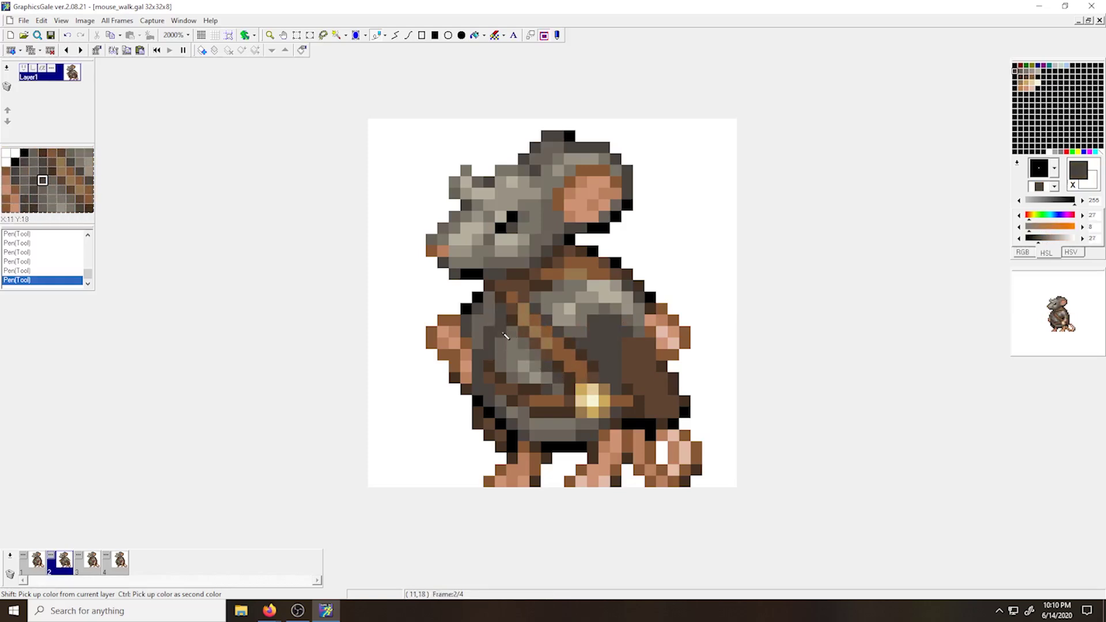
Erase the old front forearm and redraw the dark outline along the front of the belly.
{"action": "mouse_move", "coordinate": [489, 320]}
{"action": "left_mouse_down"}
{"action": "mouse_move", "coordinate": [478, 343]}
{"action": "mouse_move", "coordinate": [466, 332]}
{"action": "left_mouse_up"}
{"action": "mouse_move", "coordinate": [466, 367]}
{"action": "left_mouse_down"}
{"action": "mouse_move", "coordinate": [462, 392]}
{"action": "mouse_move", "coordinate": [481, 396]}
{"action": "mouse_move", "coordinate": [490, 437]}
{"action": "left_mouse_up"}
{"action": "left_click", "coordinate": [478, 390]}
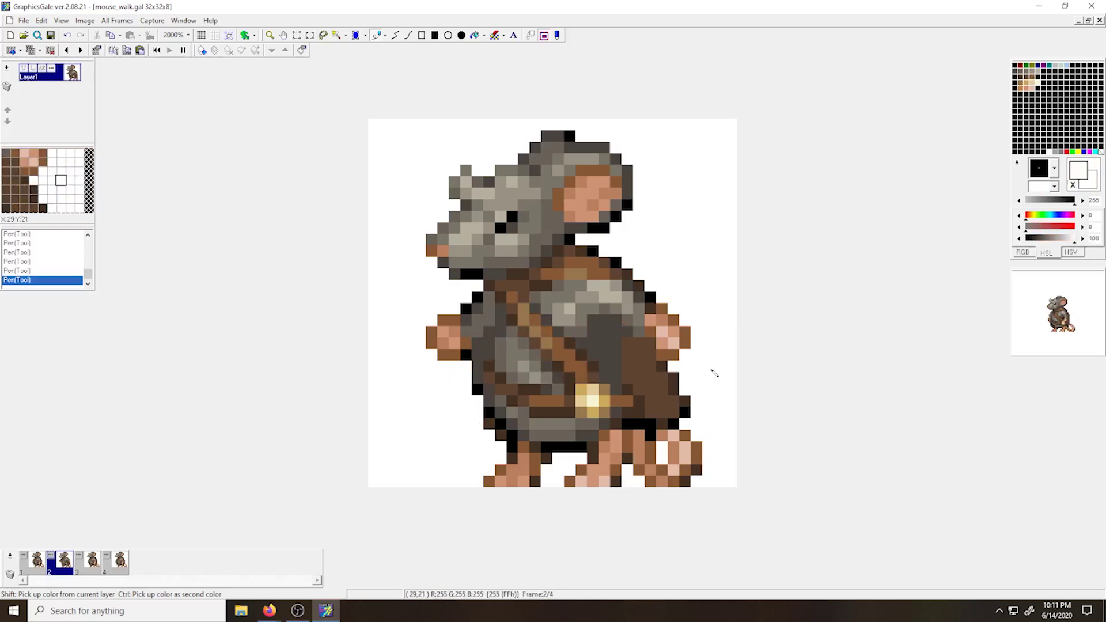
Erase the two old feet and paint a single pink-and-brown standing foot under the middle of the body.
{"action": "right_click", "coordinate": [524, 482]}
{"action": "mouse_move", "coordinate": [536, 482]}
{"action": "left_mouse_down"}
{"action": "mouse_move", "coordinate": [558, 482]}
{"action": "mouse_move", "coordinate": [512, 470]}
{"action": "mouse_move", "coordinate": [489, 482]}
{"action": "left_mouse_up"}
{"action": "left_click", "coordinate": [524, 482]}
{"action": "mouse_move", "coordinate": [547, 471]}
{"action": "left_mouse_down"}
{"action": "mouse_move", "coordinate": [518, 449]}
{"action": "mouse_move", "coordinate": [606, 486]}
{"action": "mouse_move", "coordinate": [609, 452]}
{"action": "mouse_move", "coordinate": [581, 450]}
{"action": "mouse_move", "coordinate": [616, 435]}
{"action": "left_mouse_up"}
{"action": "left_click", "coordinate": [547, 459]}
{"action": "left_click", "coordinate": [513, 447]}
{"action": "right_click", "coordinate": [535, 447]}
{"action": "right_click", "coordinate": [547, 459]}
{"action": "left_click", "coordinate": [570, 471]}
{"action": "right_click", "coordinate": [581, 459]}
{"action": "right_click", "coordinate": [570, 447]}
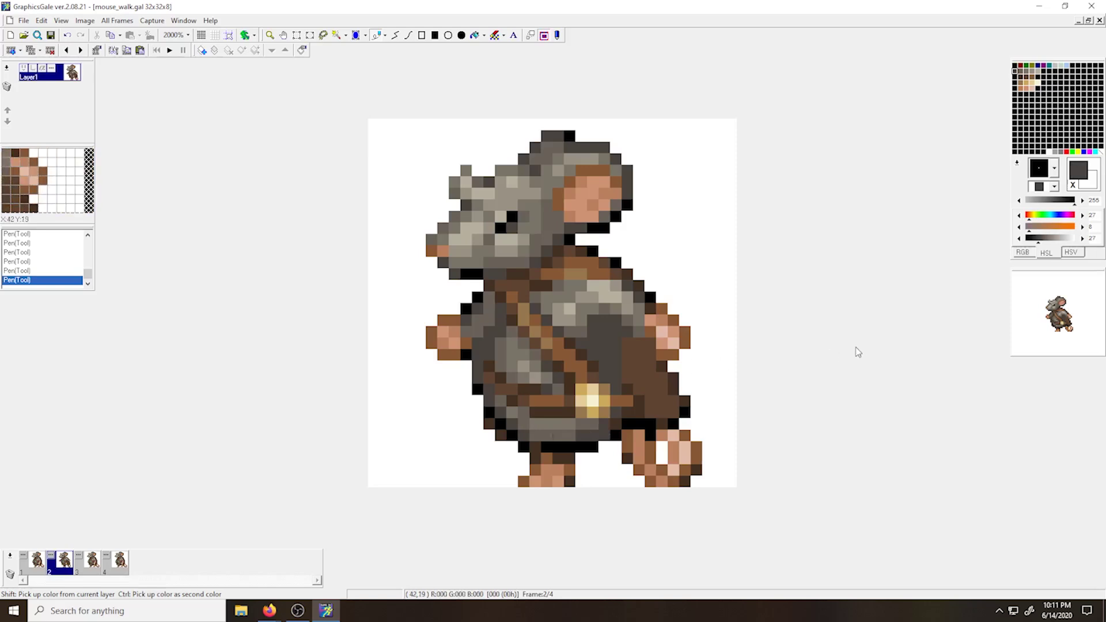
Flip through the frames to compare the new walking pose in frame 2 with frame 1.
{"action": "left_click", "coordinate": [66, 51]}
{"action": "left_click", "coordinate": [80, 52]}
{"action": "left_click", "coordinate": [80, 52]}
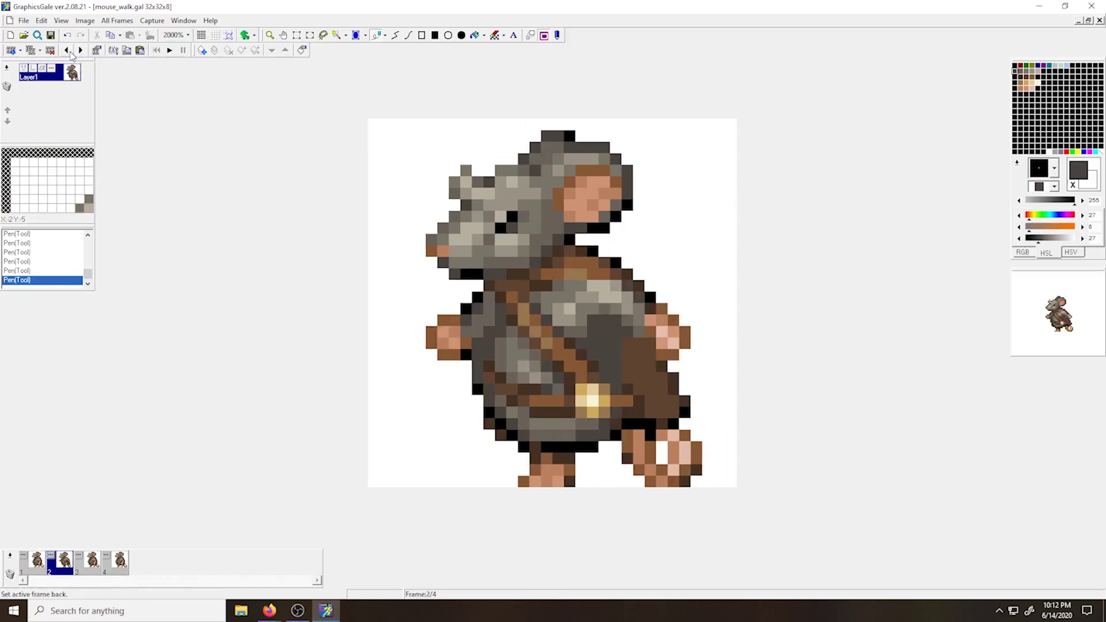
{"action": "left_click", "coordinate": [80, 52]}
{"action": "left_click", "coordinate": [80, 52]}
{"action": "left_click", "coordinate": [81, 51]}
{"action": "left_click", "coordinate": [67, 52]}
{"action": "left_click", "coordinate": [80, 52]}
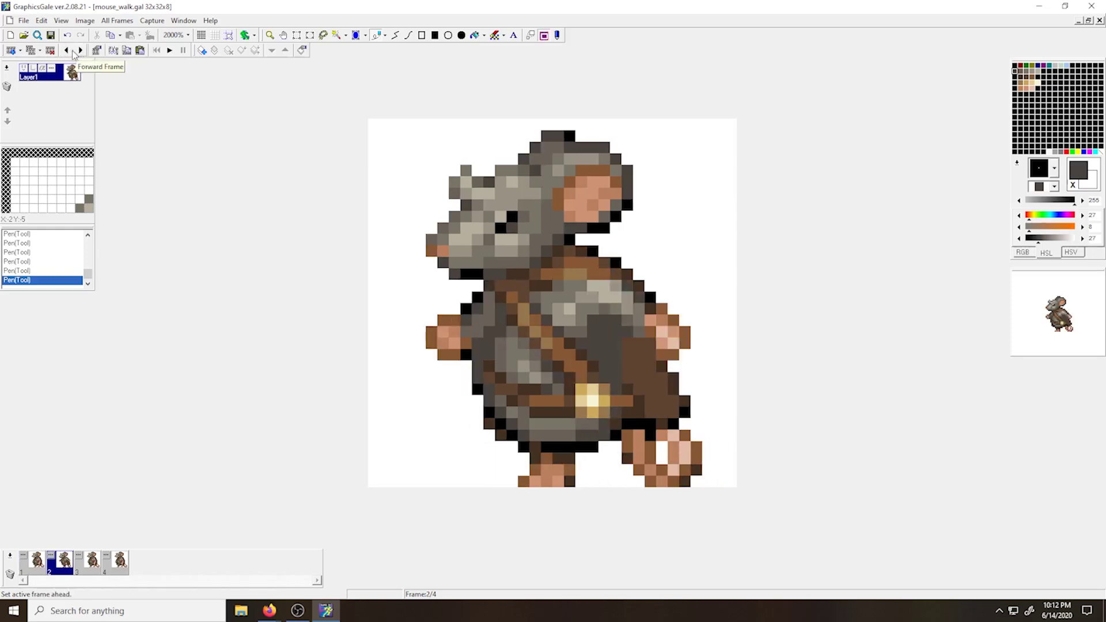
{"action": "left_click", "coordinate": [67, 52]}
{"action": "left_click", "coordinate": [79, 52]}
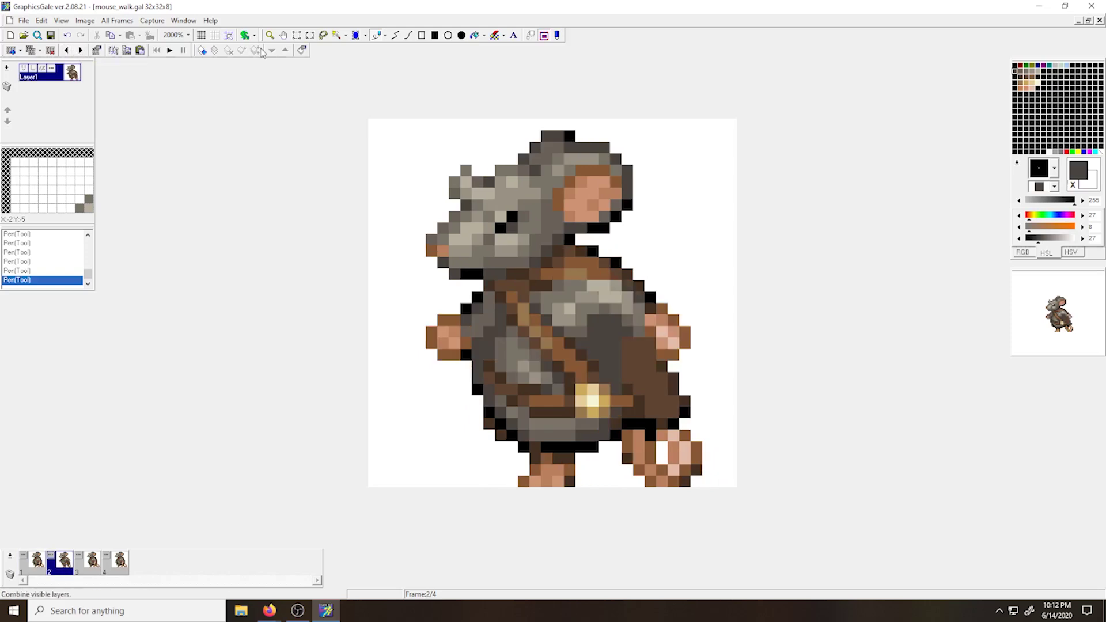
Redraw the small front ear in frame 2 one pixel right and one pixel up, erasing its old pixels.
{"action": "left_click", "coordinate": [489, 171]}
{"action": "right_click", "coordinate": [466, 171]}
{"action": "left_click", "coordinate": [478, 160]}
{"action": "right_click", "coordinate": [468, 182]}
{"action": "mouse_move", "coordinate": [478, 172]}
{"action": "left_mouse_down"}
{"action": "mouse_move", "coordinate": [503, 192]}
{"action": "mouse_move", "coordinate": [458, 193]}
{"action": "mouse_move", "coordinate": [453, 176]}
{"action": "mouse_move", "coordinate": [478, 205]}
{"action": "mouse_move", "coordinate": [455, 193]}
{"action": "left_mouse_up"}
{"action": "right_click", "coordinate": [490, 193]}
{"action": "left_click", "coordinate": [488, 183]}
{"action": "right_click", "coordinate": [452, 174]}
{"action": "right_click", "coordinate": [478, 206]}
{"action": "left_click", "coordinate": [478, 194]}
{"action": "right_click", "coordinate": [456, 194]}
{"action": "left_click", "coordinate": [467, 193]}
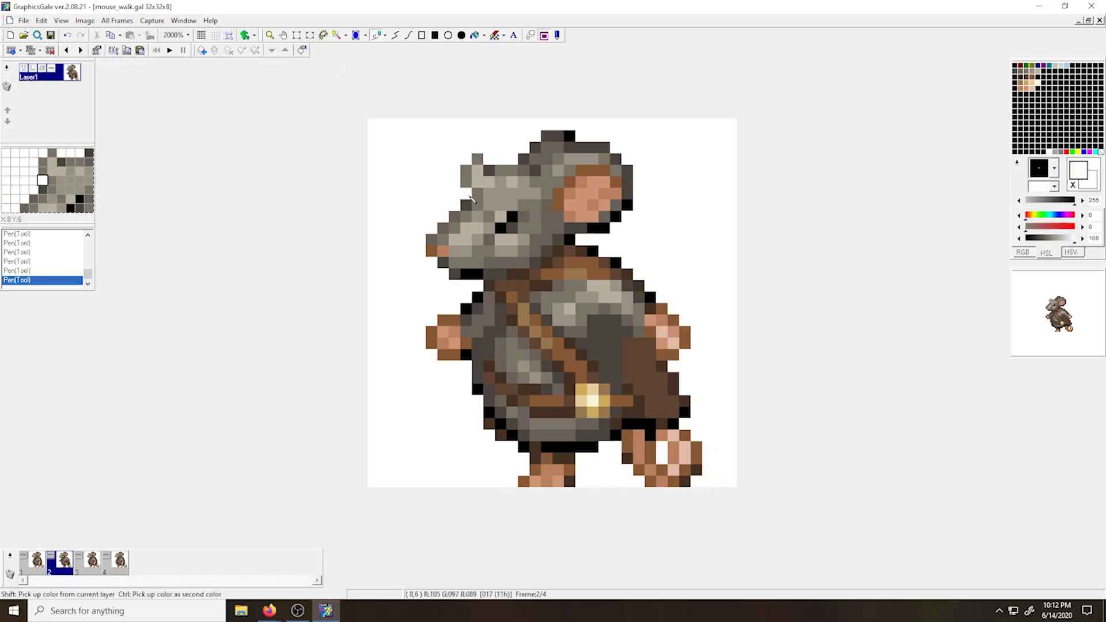
Shade the forehead around the small ear's base with greys and add a dark pixel beneath the ear.
{"action": "right_click", "coordinate": [477, 195]}
{"action": "right_click", "coordinate": [491, 183]}
{"action": "left_click", "coordinate": [503, 184]}
{"action": "left_click", "coordinate": [489, 205]}
{"action": "right_click", "coordinate": [478, 204]}
{"action": "left_click", "coordinate": [467, 205]}
{"action": "right_click", "coordinate": [489, 171]}
{"action": "left_click", "coordinate": [478, 195]}
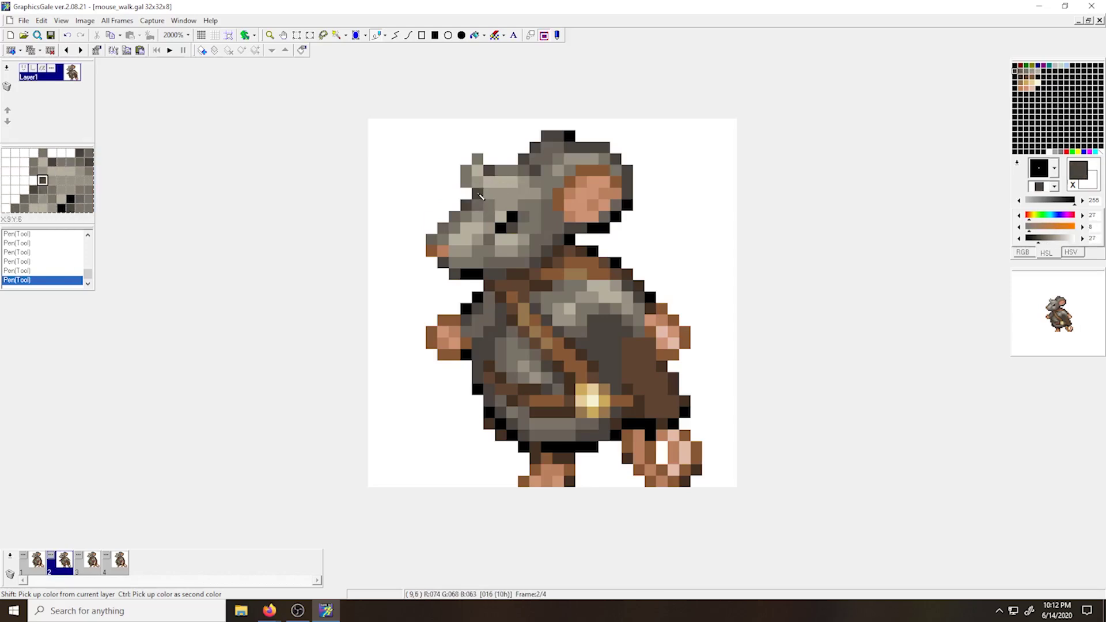
Flip between frames 1 and 2 to check how the small front ear moves.
{"action": "left_click", "coordinate": [66, 51]}
{"action": "left_click", "coordinate": [79, 52]}
{"action": "left_click", "coordinate": [66, 51]}
{"action": "left_click", "coordinate": [79, 52]}
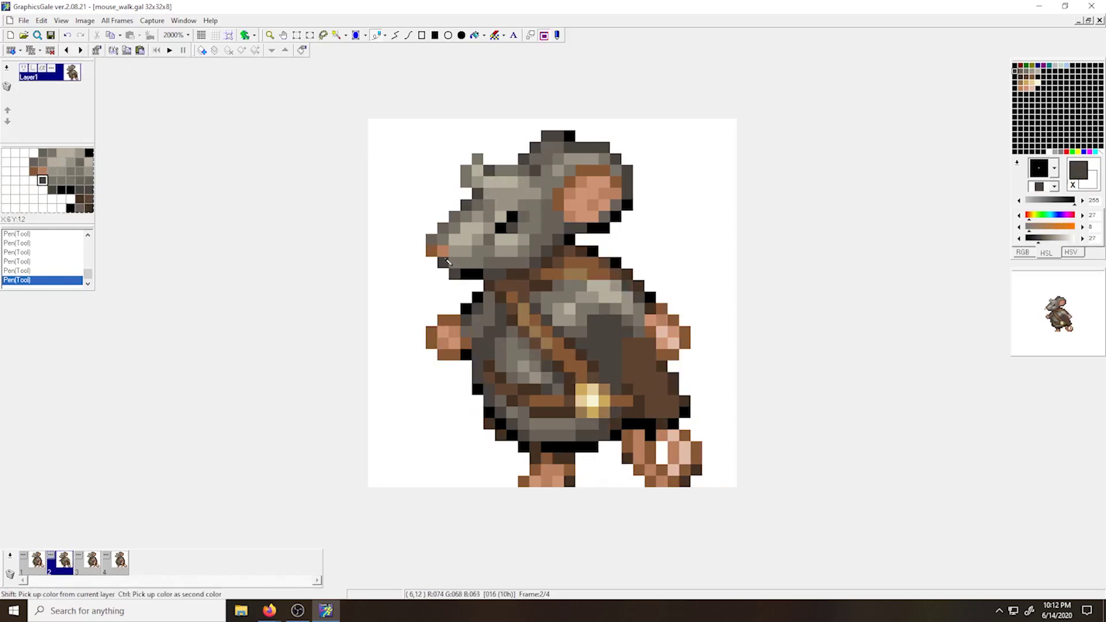
{"action": "left_click", "coordinate": [66, 51]}
{"action": "left_click", "coordinate": [79, 52]}
Block in the raised front foot beneath the belly in frame 2 with flesh pink.
{"action": "right_click", "coordinate": [674, 331]}
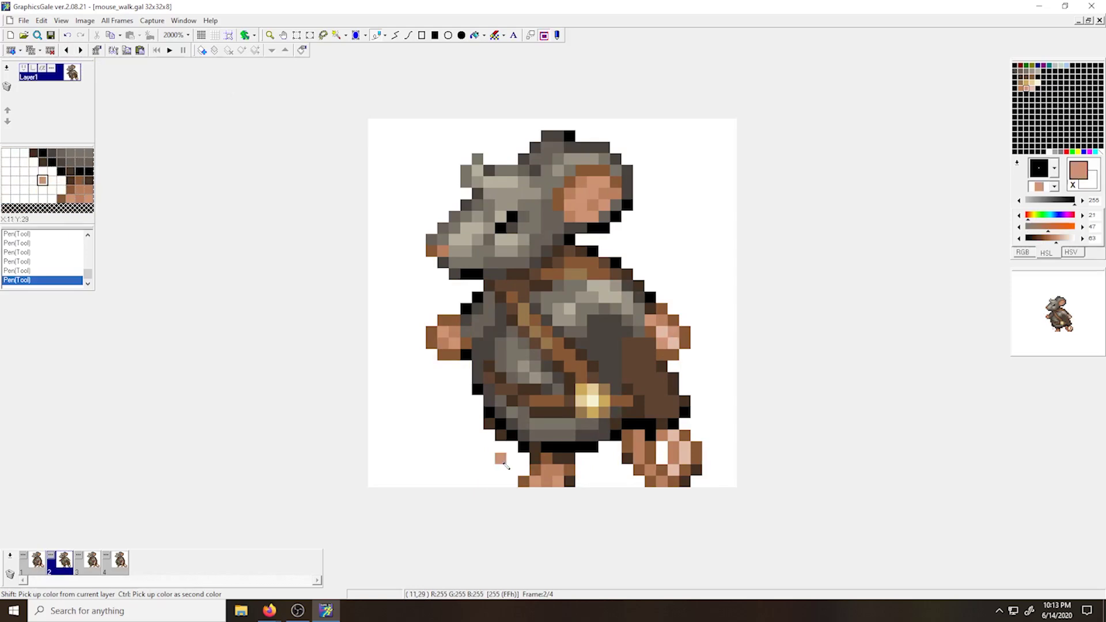
{"action": "mouse_move", "coordinate": [501, 459]}
{"action": "left_mouse_down"}
{"action": "mouse_move", "coordinate": [524, 465]}
{"action": "mouse_move", "coordinate": [559, 447]}
{"action": "mouse_move", "coordinate": [593, 413]}
{"action": "left_mouse_up"}
Repaint the golden belt buckle in frame 2 one pixel higher.
{"action": "right_click", "coordinate": [593, 390]}
{"action": "left_click", "coordinate": [594, 378]}
{"action": "right_click", "coordinate": [605, 390]}
{"action": "left_click", "coordinate": [605, 379]}
{"action": "right_click", "coordinate": [594, 401]}
{"action": "left_click", "coordinate": [594, 390]}
{"action": "left_click", "coordinate": [593, 402]}
{"action": "left_click", "coordinate": [604, 402]}
Raise the belt in frame 2 by one pixel and repaint the belly beneath it in greys.
{"action": "right_click", "coordinate": [581, 424]}
{"action": "right_click", "coordinate": [536, 402]}
{"action": "mouse_move", "coordinate": [524, 389]}
{"action": "left_mouse_down"}
{"action": "mouse_move", "coordinate": [573, 390]}
{"action": "mouse_move", "coordinate": [518, 406]}
{"action": "mouse_move", "coordinate": [534, 421]}
{"action": "mouse_move", "coordinate": [558, 413]}
{"action": "left_mouse_up"}
{"action": "right_click", "coordinate": [547, 413]}
{"action": "right_click", "coordinate": [524, 412]}
{"action": "right_click", "coordinate": [547, 424]}
{"action": "right_click", "coordinate": [581, 412]}
{"action": "left_click", "coordinate": [570, 413]}
{"action": "right_click", "coordinate": [591, 438]}
{"action": "left_click", "coordinate": [569, 413]}
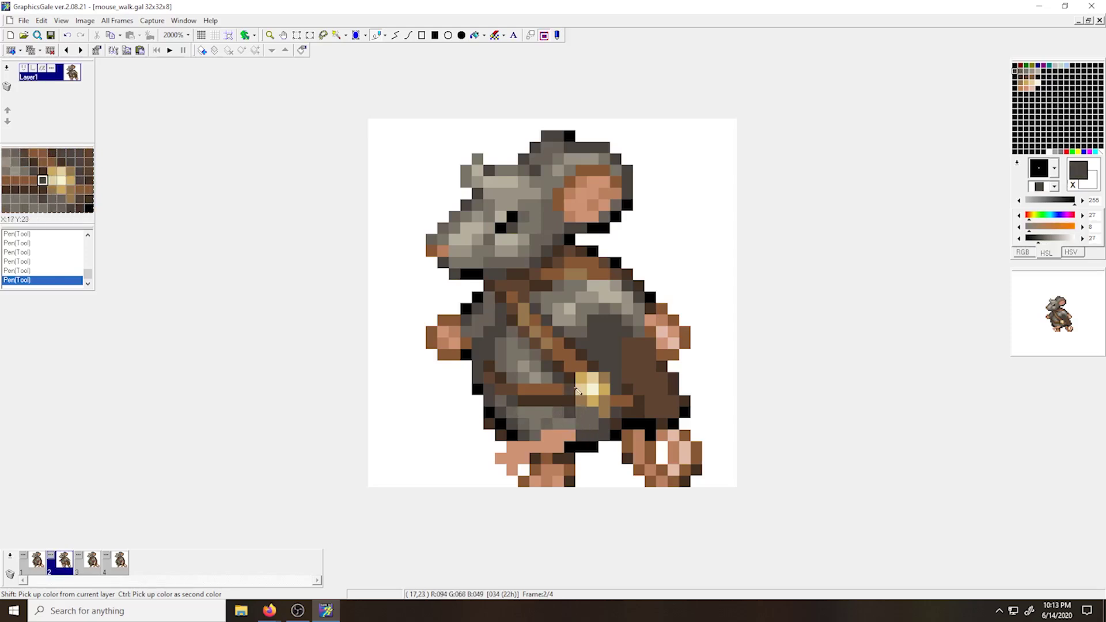
Outline and shade the raised foot in frame 2 with brown and darker skin tones.
{"action": "right_click", "coordinate": [546, 459]}
{"action": "left_click", "coordinate": [535, 435]}
{"action": "left_click", "coordinate": [562, 448]}
{"action": "right_click", "coordinate": [547, 470]}
{"action": "left_click", "coordinate": [570, 436]}
{"action": "left_click", "coordinate": [547, 447]}
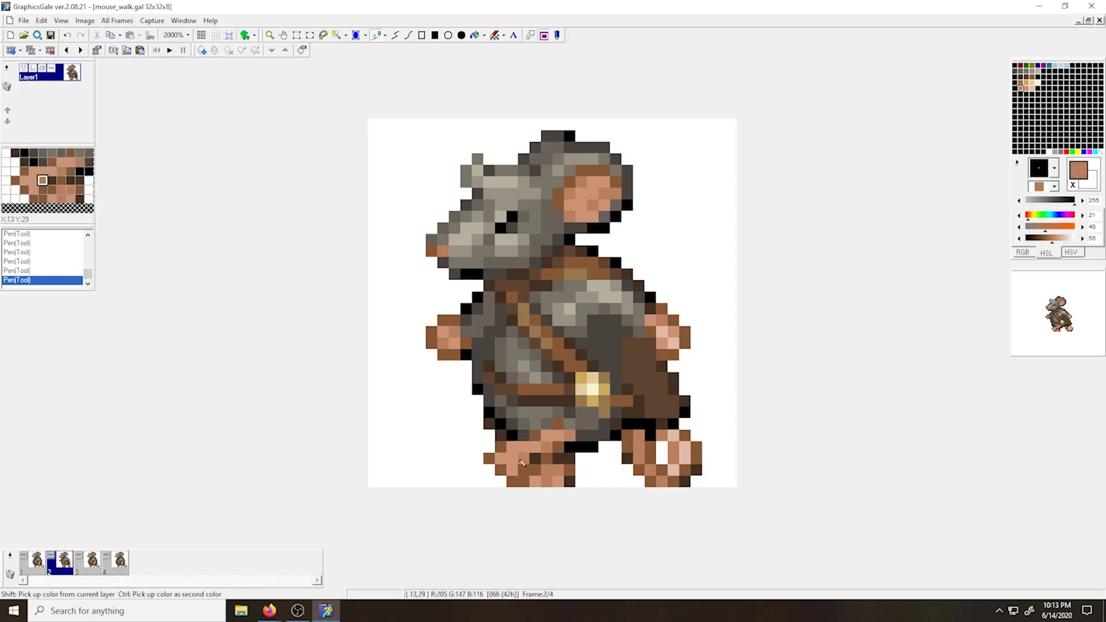
Add pale pink highlights to the raised foot in frame 2 and darken the gap between it and the standing foot.
{"action": "right_click", "coordinate": [684, 453]}
{"action": "left_click_drag", "start_coordinate": [501, 459], "coordinate": [522, 449]}
{"action": "right_click", "coordinate": [524, 459]}
{"action": "left_click", "coordinate": [512, 447]}
{"action": "right_click", "coordinate": [547, 447]}
{"action": "left_click", "coordinate": [512, 448]}
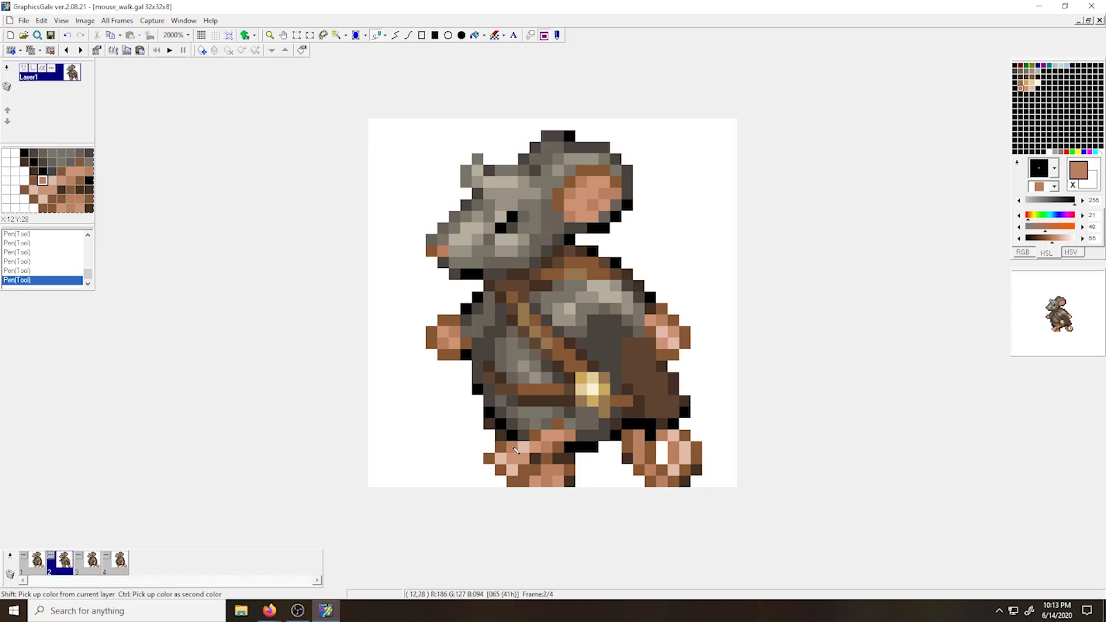
{"action": "right_click", "coordinate": [568, 460]}
{"action": "left_click", "coordinate": [536, 460]}
{"action": "right_click", "coordinate": [545, 470]}
Repaint the belly's underside and the cloak's lower edge above the tail in frame 2 with dark browns.
{"action": "left_click", "coordinate": [582, 441], "text": "ctrl"}
{"action": "left_click", "coordinate": [605, 437], "text": "ctrl"}
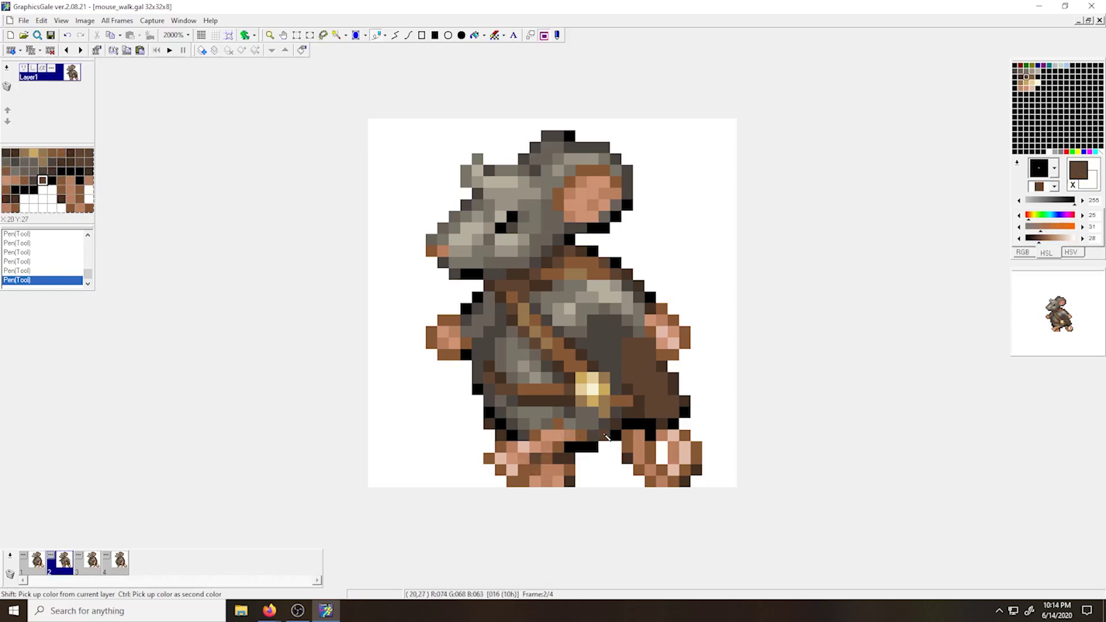
{"action": "right_click", "coordinate": [643, 445]}
{"action": "right_click", "coordinate": [662, 452]}
{"action": "left_click", "coordinate": [651, 448]}
{"action": "mouse_move", "coordinate": [639, 436]}
{"action": "left_mouse_down"}
{"action": "mouse_move", "coordinate": [629, 435]}
{"action": "mouse_move", "coordinate": [650, 416]}
{"action": "left_mouse_up"}
{"action": "right_click", "coordinate": [639, 413]}
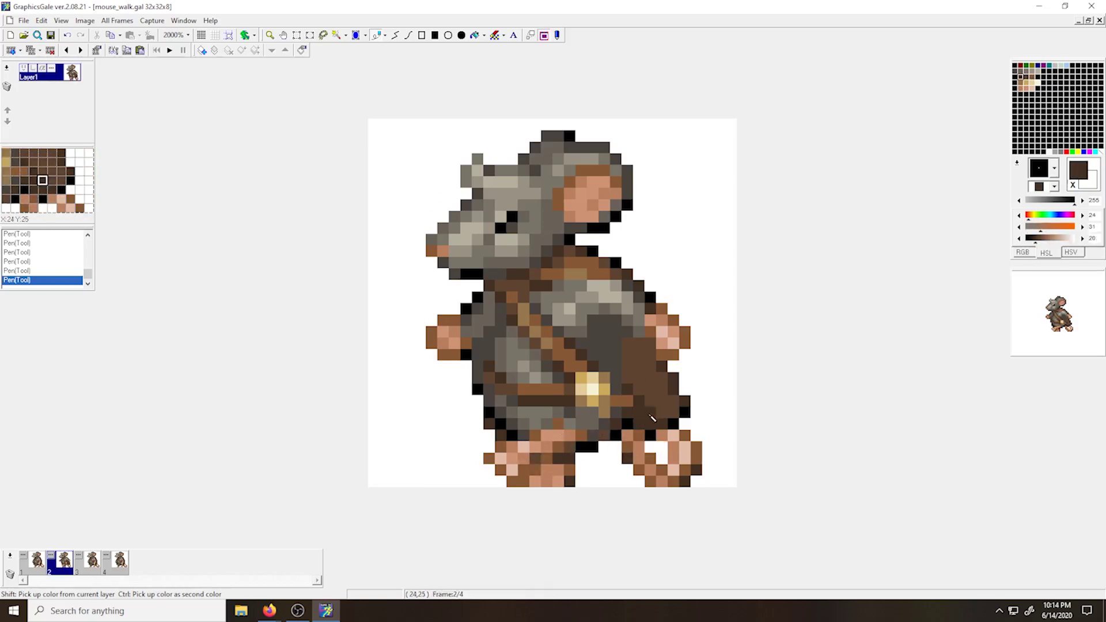
Add a black shadow beneath the near arm in frame 2 and reshade the upper arm with light and mid greys.
{"action": "right_click", "coordinate": [652, 302]}
{"action": "mouse_move", "coordinate": [605, 321]}
{"action": "left_mouse_down"}
{"action": "mouse_move", "coordinate": [619, 356]}
{"action": "mouse_move", "coordinate": [588, 348]}
{"action": "mouse_move", "coordinate": [600, 348]}
{"action": "mouse_move", "coordinate": [596, 335]}
{"action": "mouse_move", "coordinate": [559, 333]}
{"action": "left_mouse_up"}
{"action": "right_click", "coordinate": [582, 333]}
{"action": "right_click", "coordinate": [593, 333]}
{"action": "right_click", "coordinate": [582, 333]}
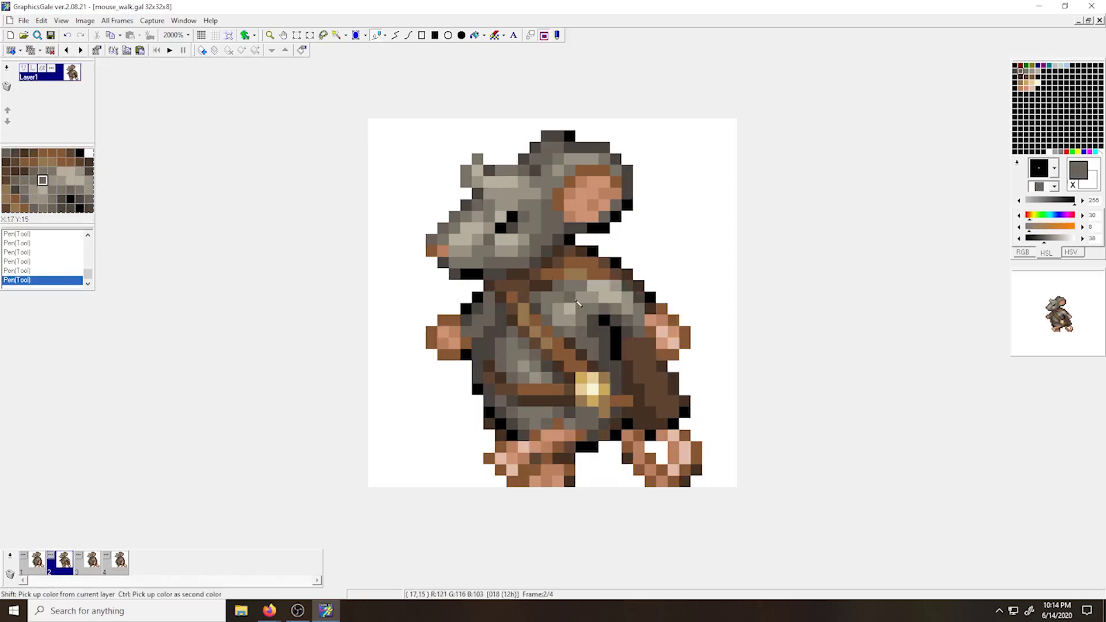
{"action": "right_click", "coordinate": [582, 298]}
{"action": "left_click", "coordinate": [570, 298]}
{"action": "left_click", "coordinate": [581, 309]}
{"action": "right_click", "coordinate": [571, 308]}
Flip through the frames to compare the reworked frame 2 with frame 1.
{"action": "left_click", "coordinate": [68, 51]}
{"action": "left_click", "coordinate": [67, 51]}
{"action": "left_click", "coordinate": [68, 51]}
{"action": "left_click", "coordinate": [67, 50]}
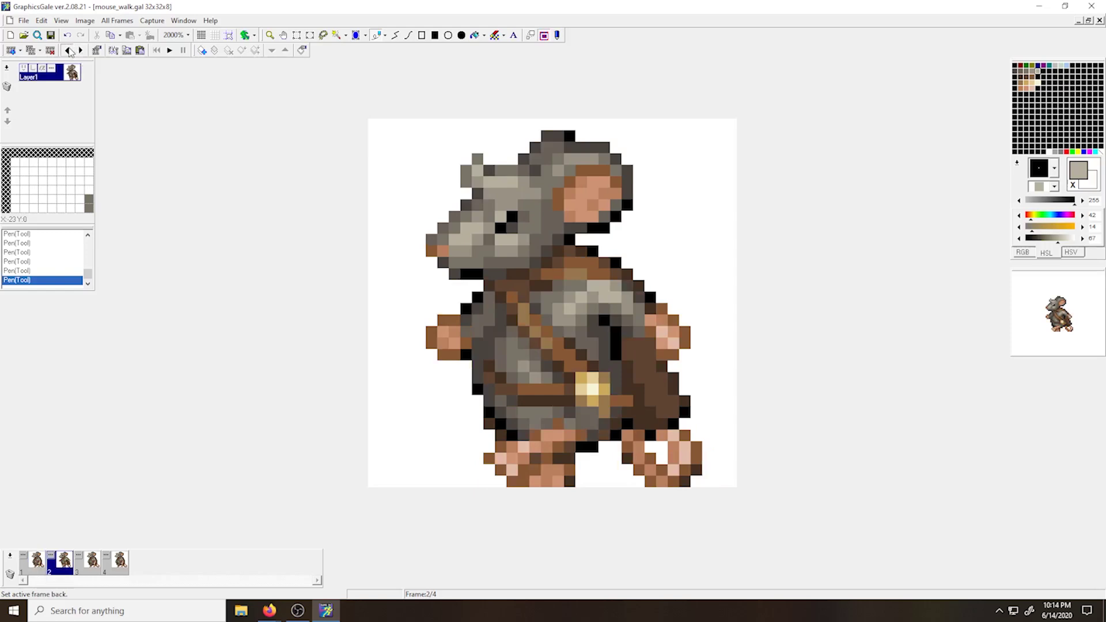
{"action": "left_click", "coordinate": [68, 51]}
{"action": "left_click", "coordinate": [68, 51]}
{"action": "left_click", "coordinate": [68, 50]}
{"action": "left_click", "coordinate": [68, 51]}
{"action": "left_click", "coordinate": [68, 51]}
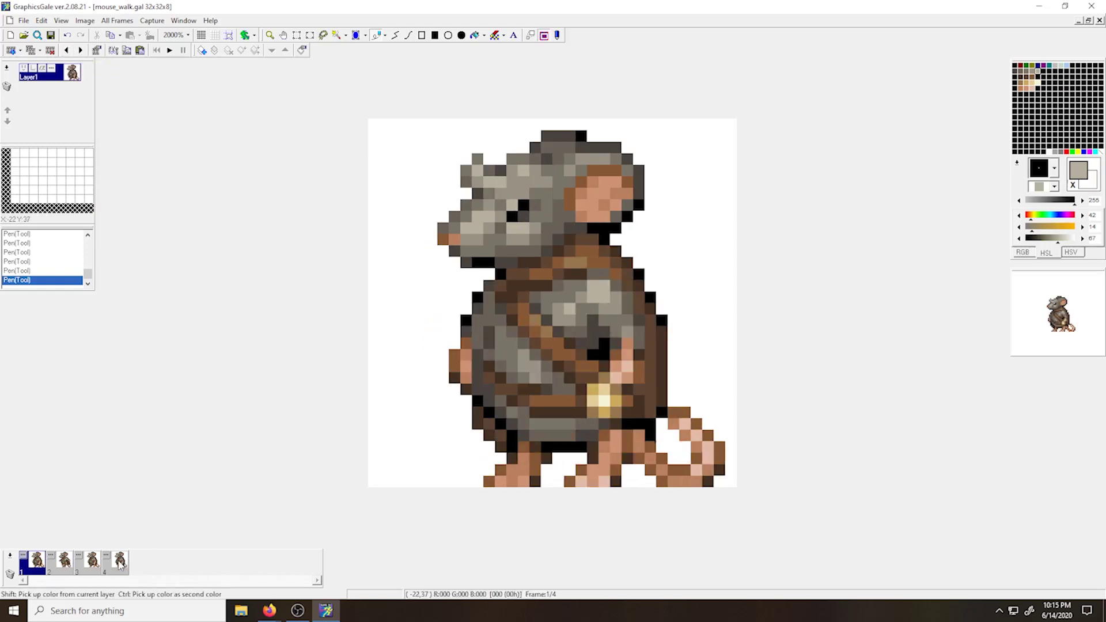
Copy the head from frame 2 with a 19x14 selection and paste it at the same place in frame 4.
{"action": "left_click", "coordinate": [64, 561]}
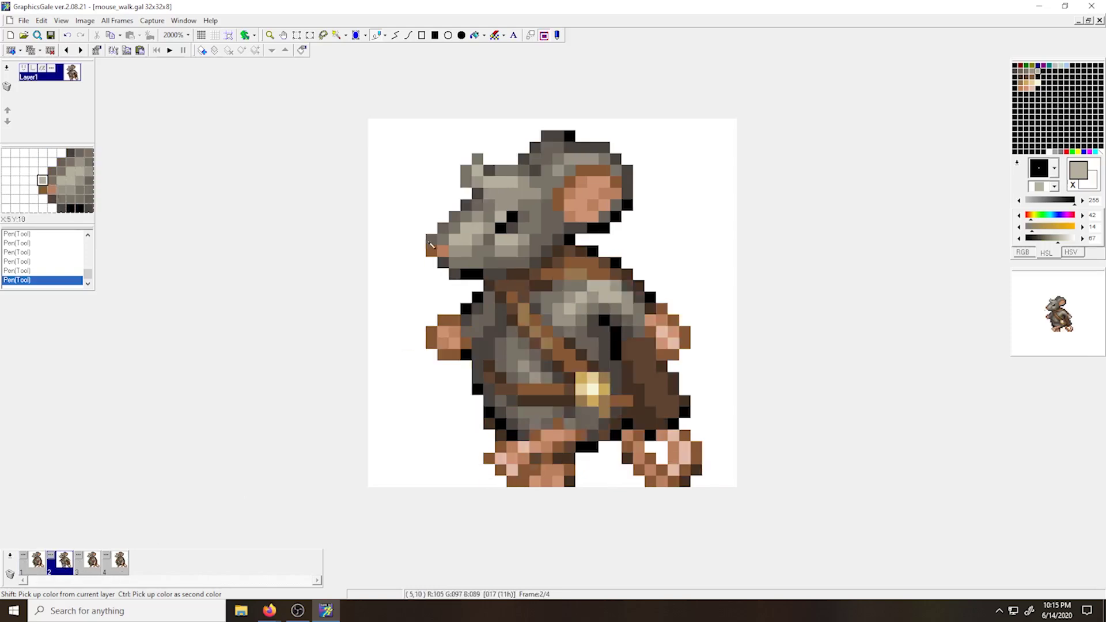
{"action": "left_click_drag", "start_coordinate": [420, 125], "coordinate": [634, 280]}
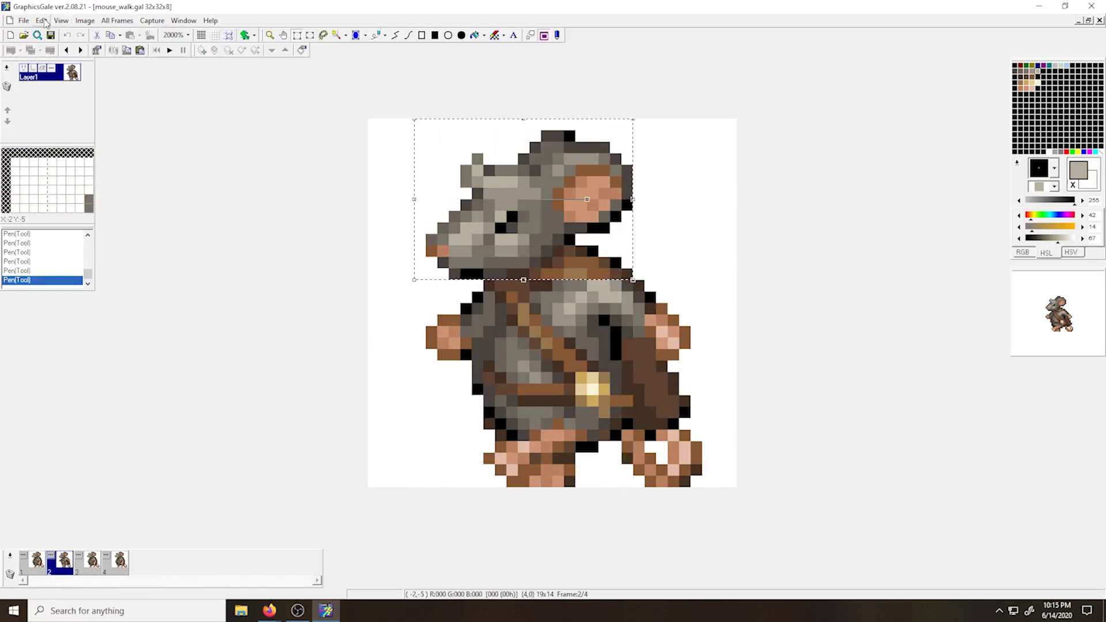
{"action": "left_click", "coordinate": [42, 20]}
{"action": "left_click", "coordinate": [45, 97]}
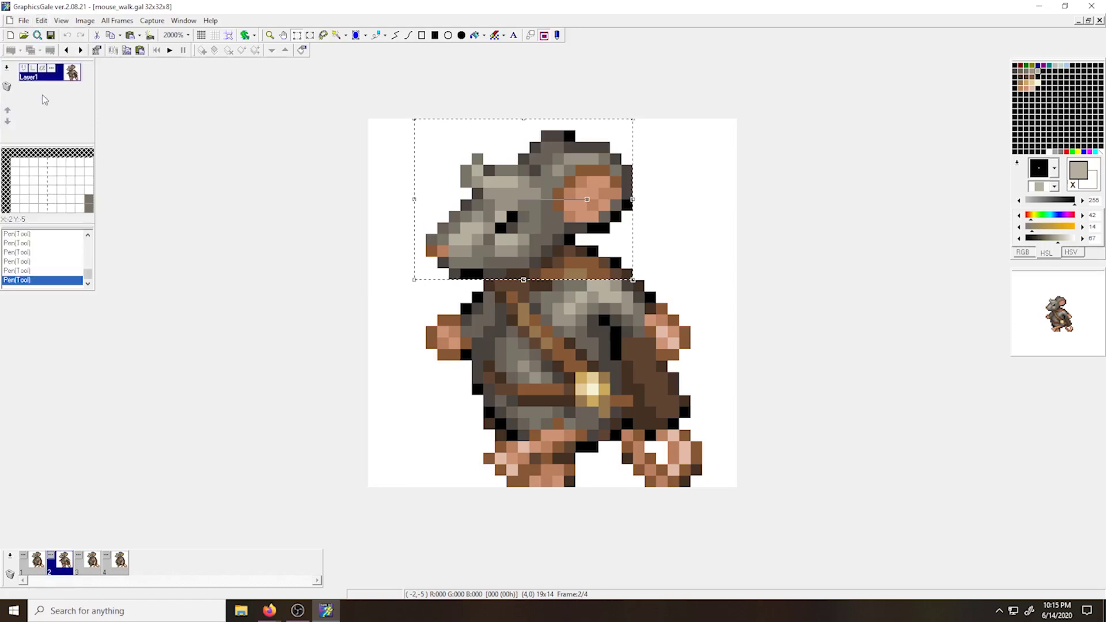
{"action": "left_click", "coordinate": [121, 564]}
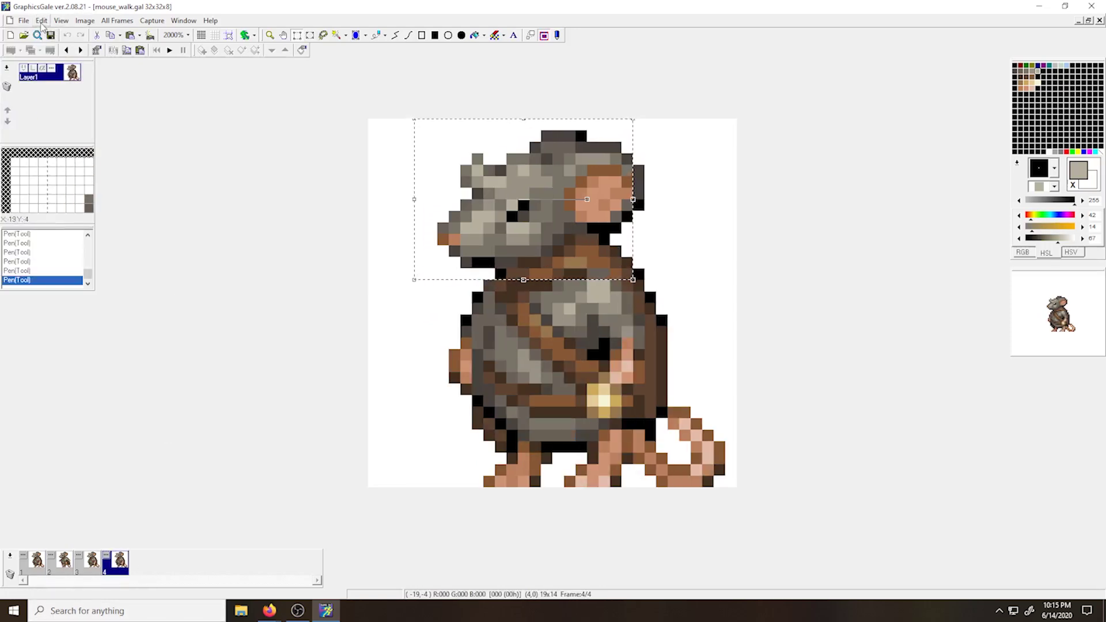
{"action": "left_click", "coordinate": [41, 21]}
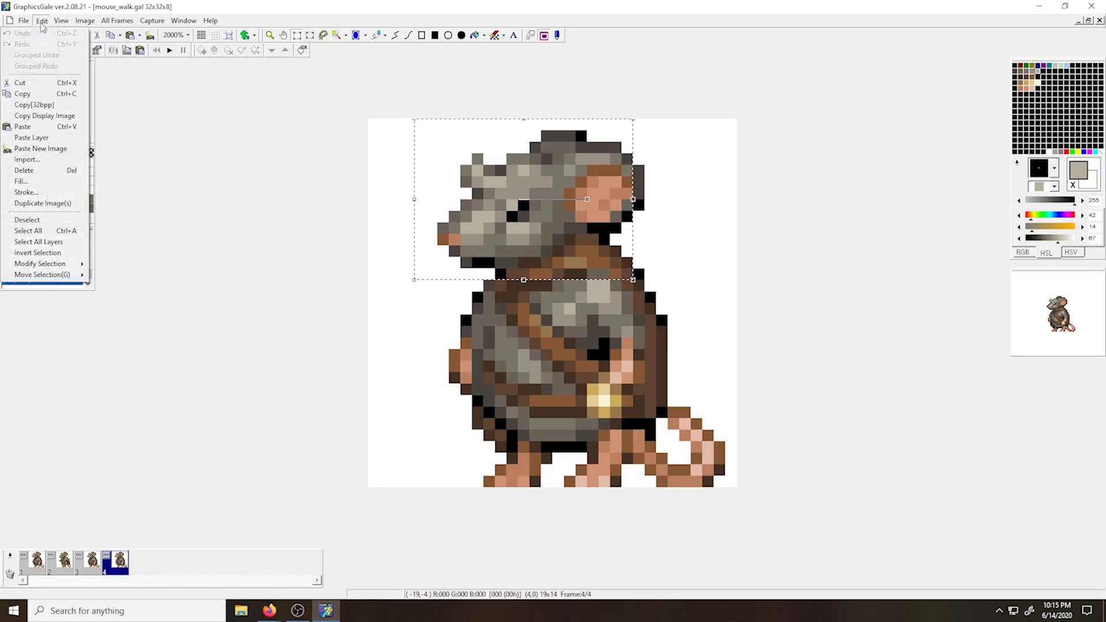
{"action": "left_click", "coordinate": [59, 130]}
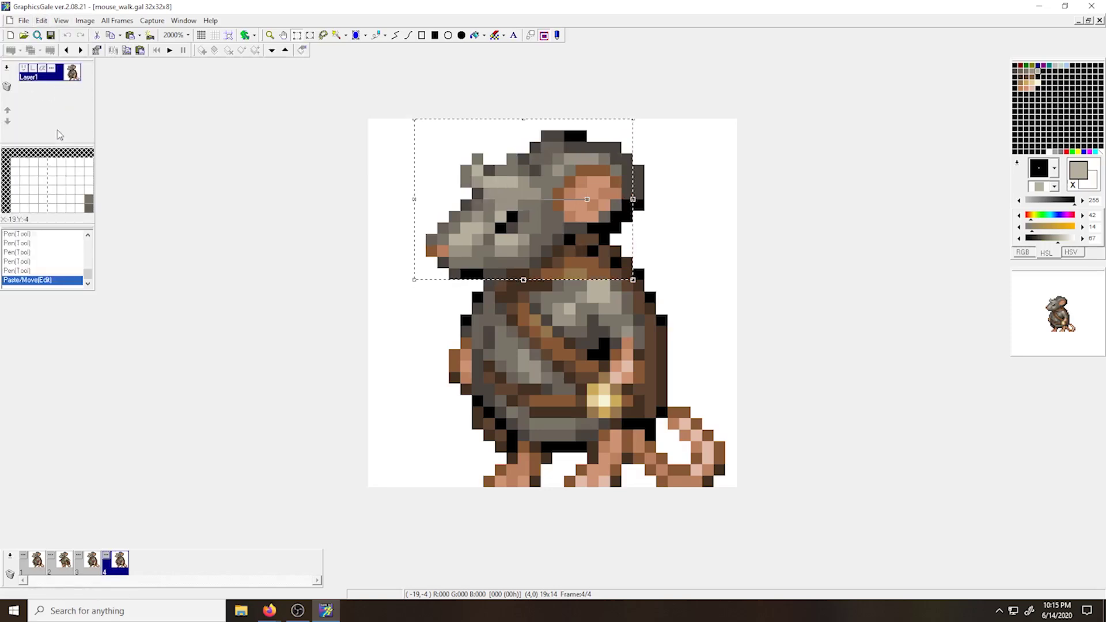
Erase the old head's leftover pixels around the large ear in frame 4 with white, checking against frame 3.
{"action": "key", "text": "p"}
{"action": "right_click", "coordinate": [685, 182]}
{"action": "left_click_drag", "start_coordinate": [641, 171], "coordinate": [640, 206]}
{"action": "left_click", "coordinate": [629, 218]}
{"action": "left_click", "coordinate": [616, 229]}
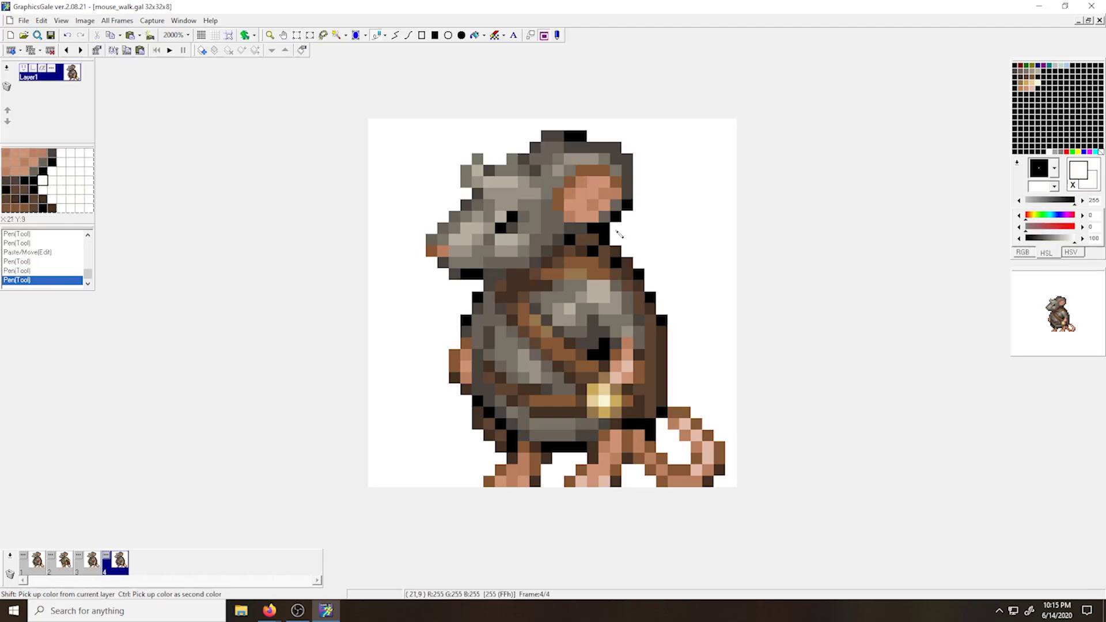
{"action": "left_click", "coordinate": [616, 147]}
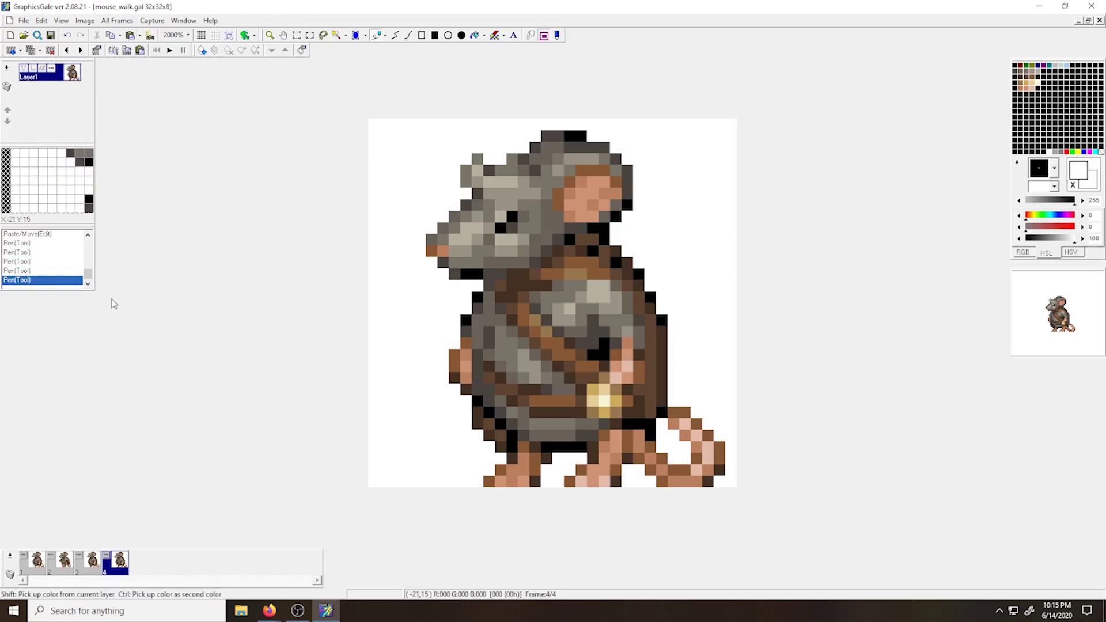
{"action": "left_click", "coordinate": [71, 51]}
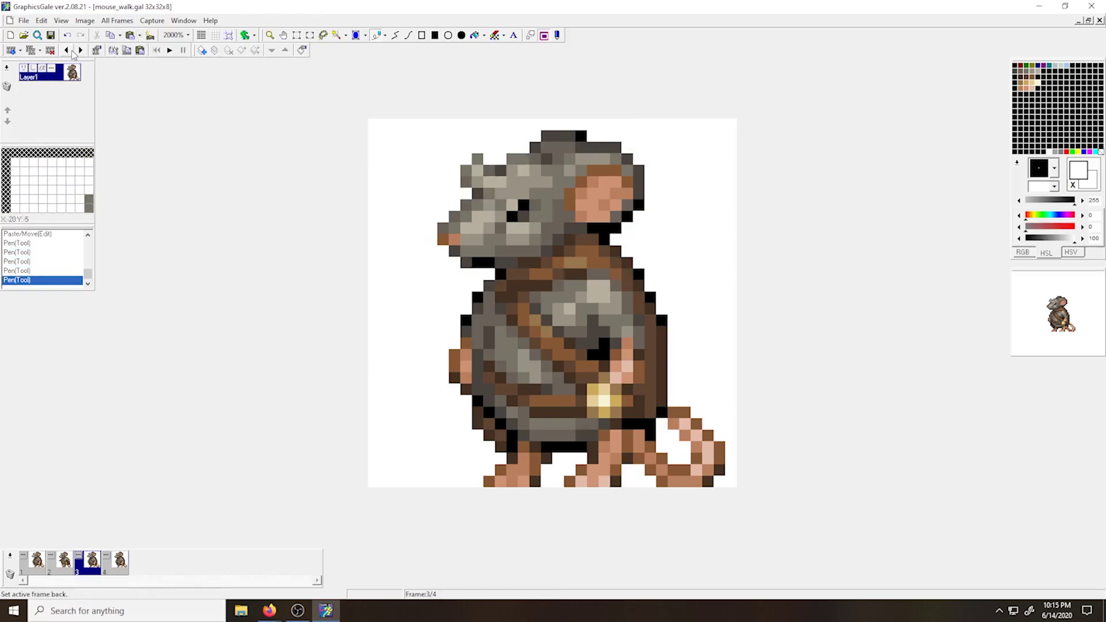
{"action": "left_click", "coordinate": [80, 51]}
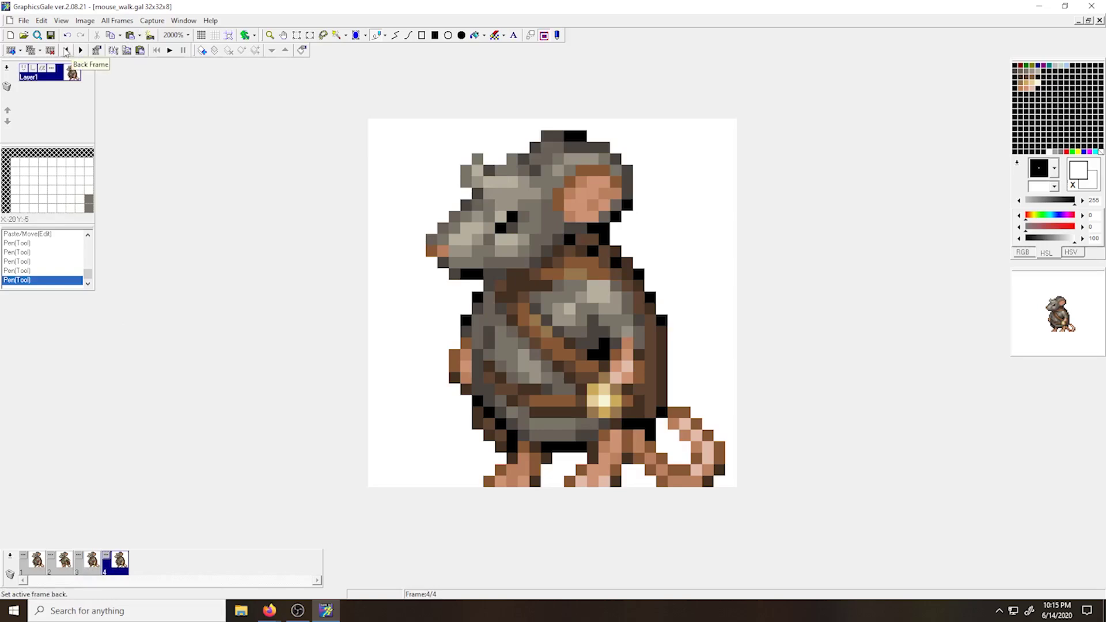
{"action": "left_click", "coordinate": [72, 52]}
{"action": "left_click", "coordinate": [80, 51]}
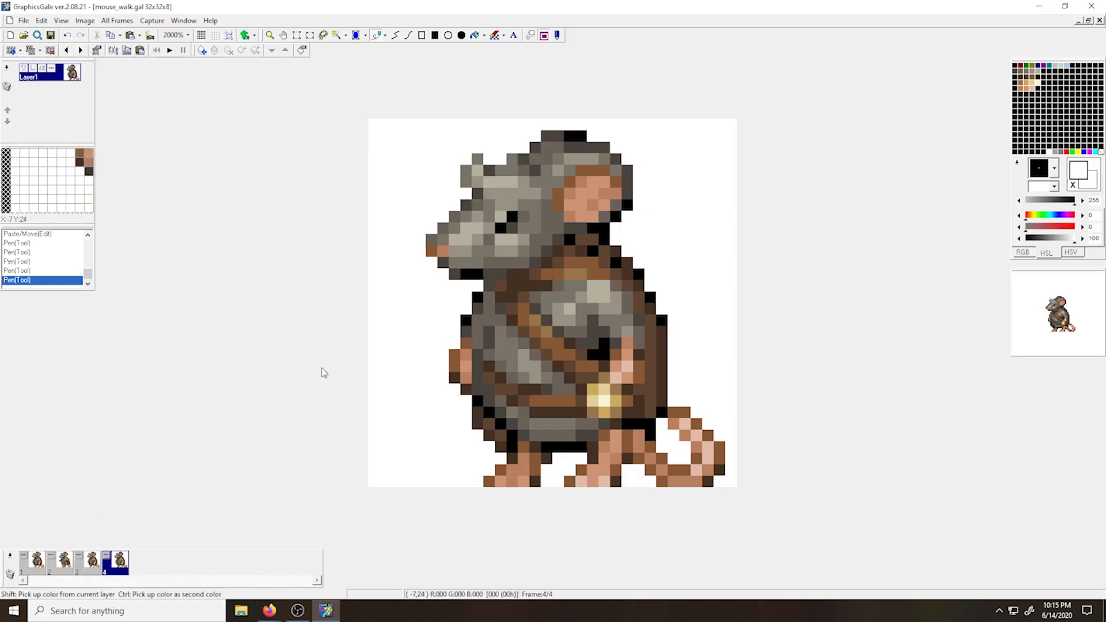
{"action": "right_click", "coordinate": [586, 136]}
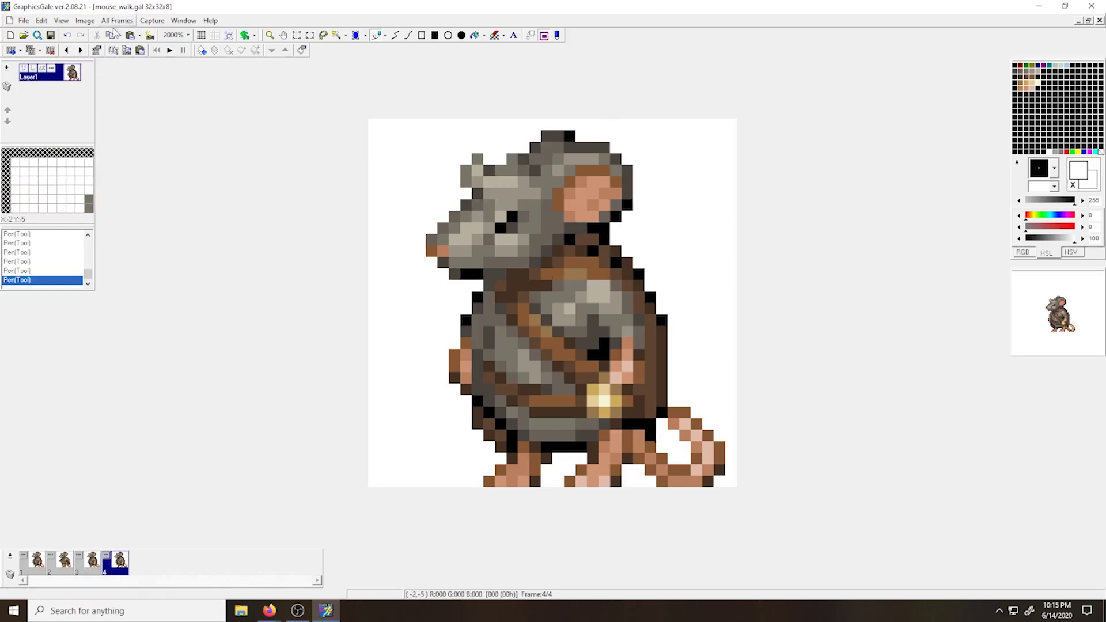
Compare frame 4 with frame 3 and frame 2 with frame 1.
{"action": "left_click", "coordinate": [67, 51]}
{"action": "left_click", "coordinate": [80, 51]}
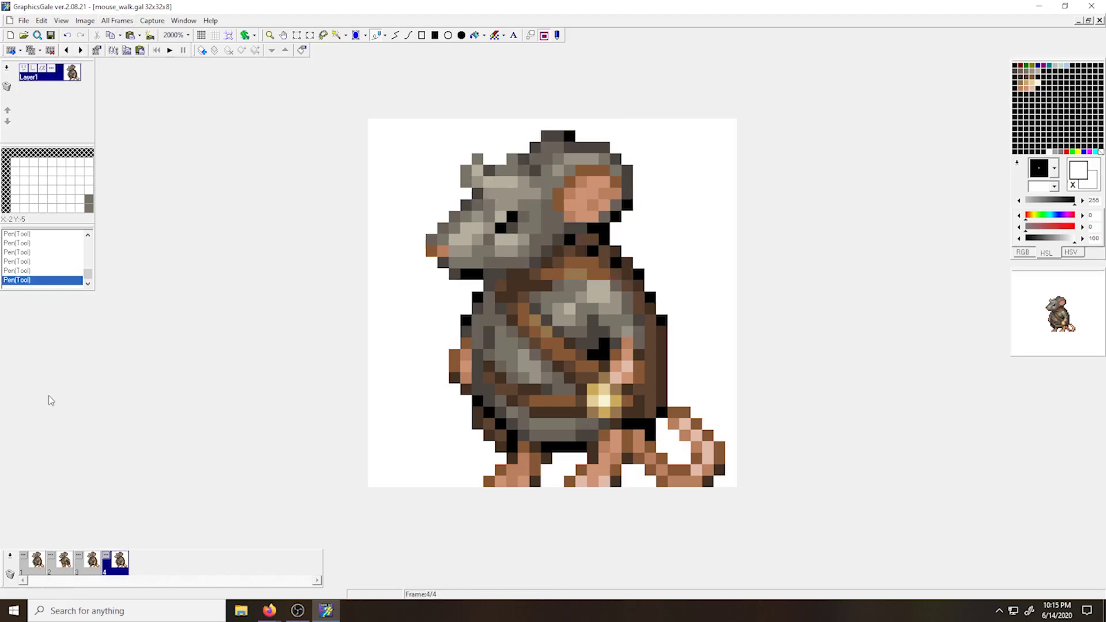
{"action": "left_click", "coordinate": [50, 568]}
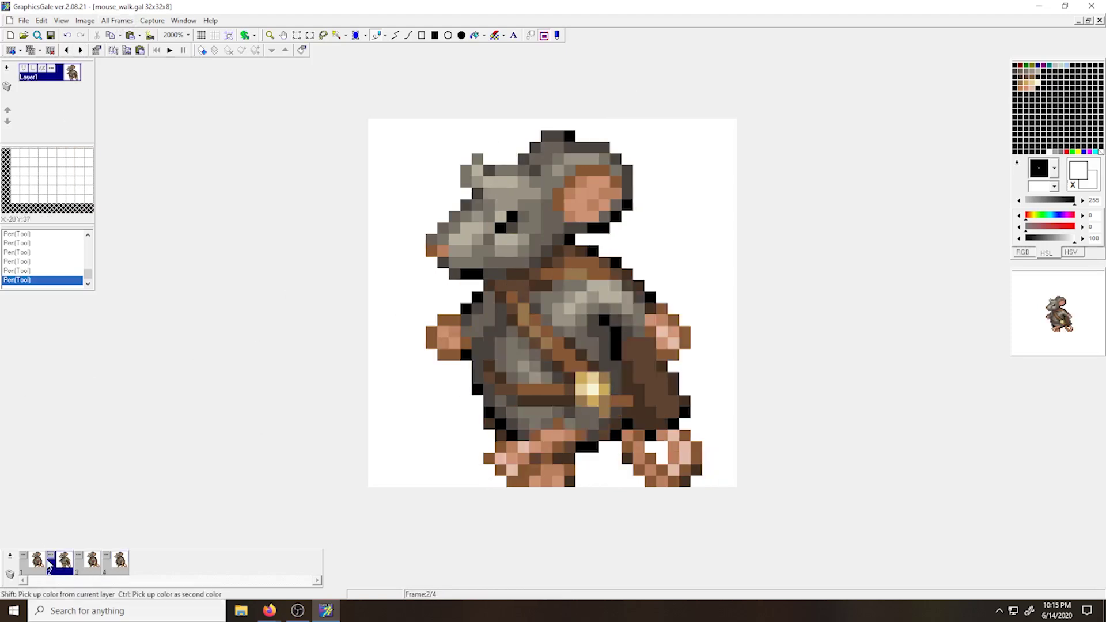
{"action": "left_click", "coordinate": [37, 564]}
{"action": "left_click", "coordinate": [62, 569]}
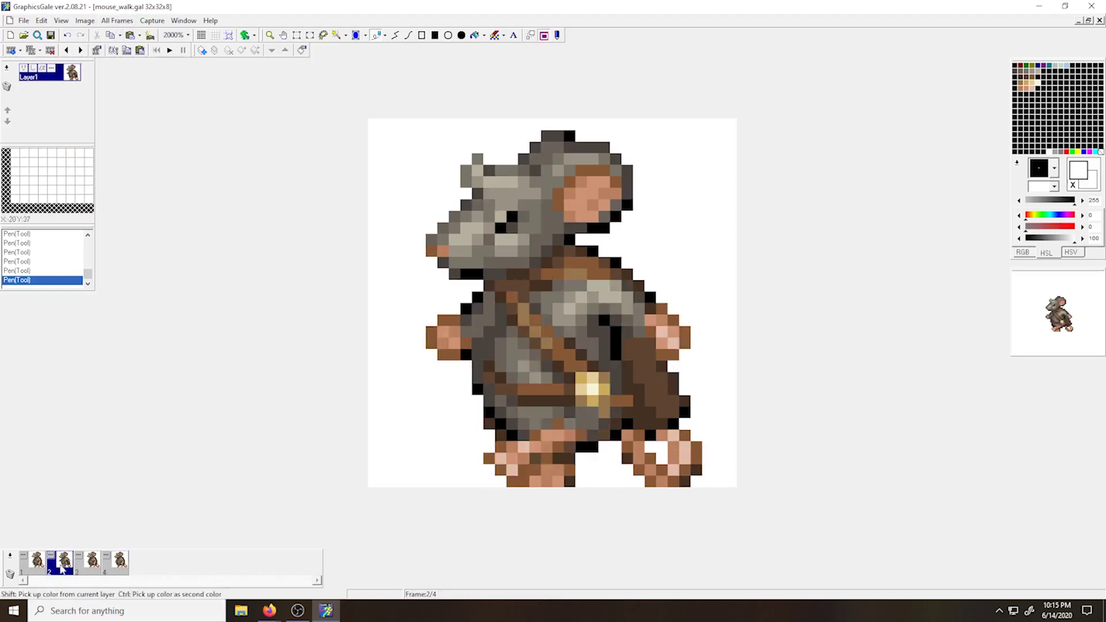
Widen the top of the large ear in frame 2 toward the forehead with dark greys and black.
{"action": "left_click", "coordinate": [556, 138], "text": "ctrl"}
{"action": "right_click", "coordinate": [540, 138]}
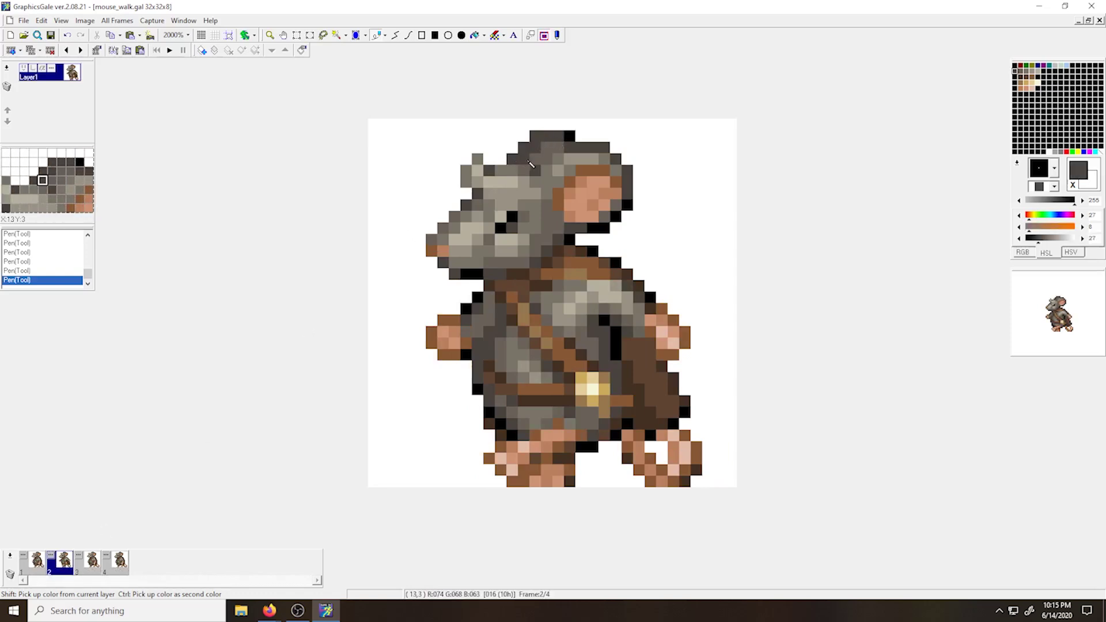
{"action": "left_click", "coordinate": [535, 166], "text": "ctrl"}
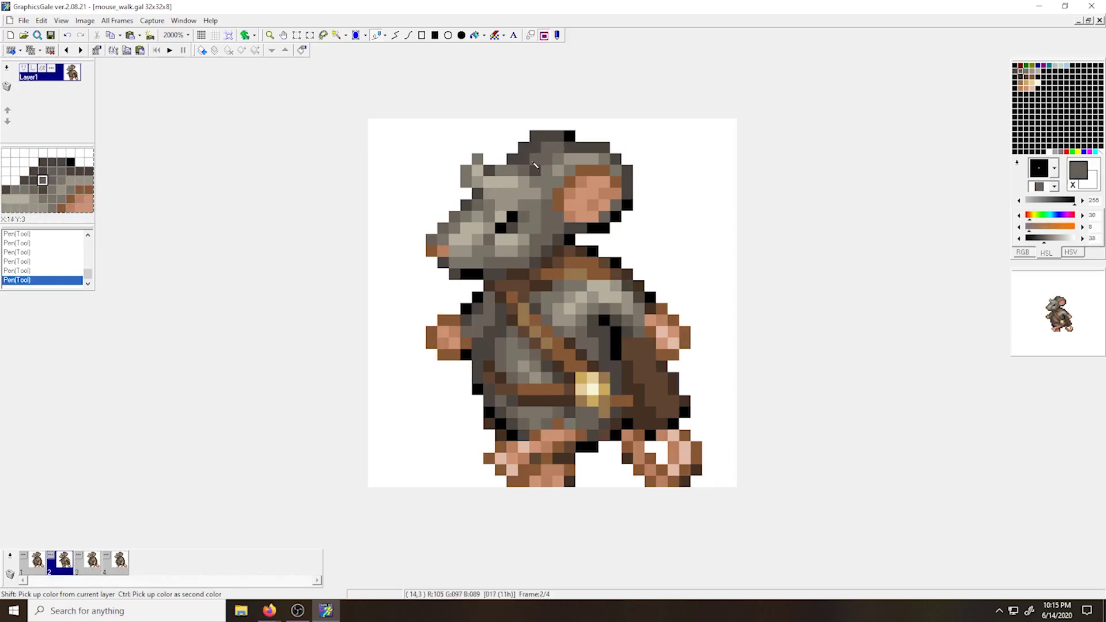
{"action": "left_click", "coordinate": [568, 140], "text": "ctrl"}
{"action": "right_click", "coordinate": [562, 138]}
Widen the top of the large ear in frame 4 toward the forehead to match frame 2.
{"action": "key", "text": "Right"}
{"action": "key", "text": "Right"}
{"action": "right_click", "coordinate": [540, 139]}
{"action": "left_click", "coordinate": [524, 148]}
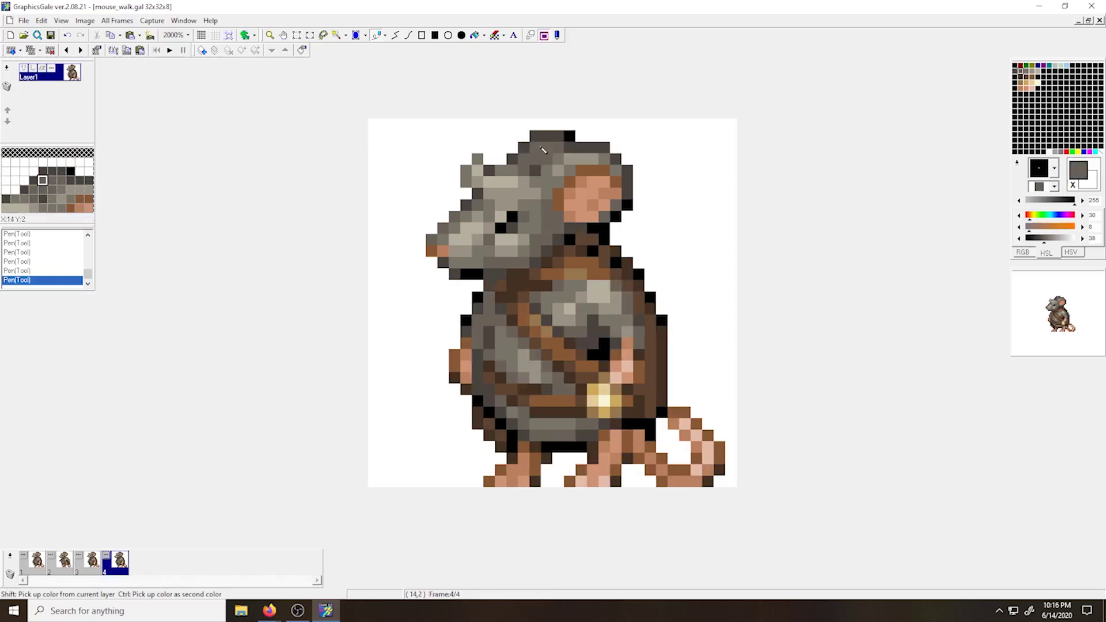
{"action": "right_click", "coordinate": [565, 137]}
Draw the near hand across the chest in frame 4 with pink and brown, and repaint the arm above it in greys.
{"action": "right_click", "coordinate": [617, 361]}
{"action": "key", "text": "Left"}
{"action": "key", "text": "Left"}
{"action": "key", "text": "Right"}
{"action": "key", "text": "Right"}
{"action": "left_click_drag", "start_coordinate": [559, 332], "coordinate": [569, 344]}
{"action": "right_click", "coordinate": [547, 344]}
{"action": "mouse_move", "coordinate": [559, 321]}
{"action": "left_mouse_down"}
{"action": "mouse_move", "coordinate": [570, 321]}
{"action": "mouse_move", "coordinate": [569, 345]}
{"action": "left_mouse_up"}
{"action": "left_click_drag", "start_coordinate": [581, 332], "coordinate": [570, 355]}
{"action": "right_click", "coordinate": [596, 292]}
{"action": "left_click_drag", "start_coordinate": [604, 286], "coordinate": [593, 333]}
{"action": "right_click", "coordinate": [616, 327]}
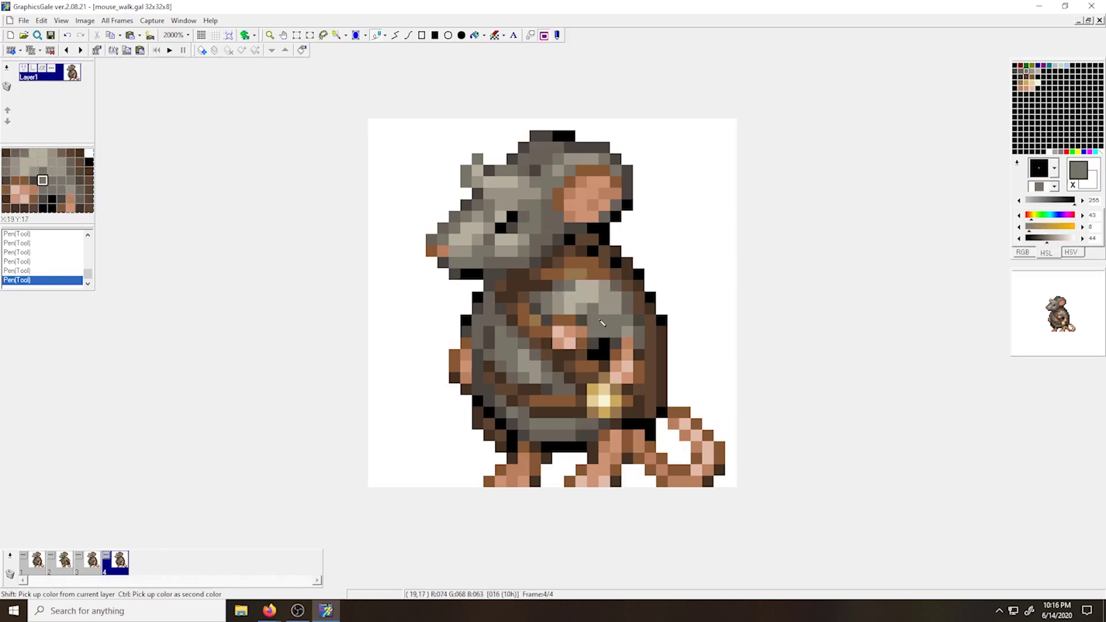
Repaint the cloak's collar and shoulder in frame 4 with browns and reshade the upper arm around the hand.
{"action": "right_click", "coordinate": [605, 274]}
{"action": "left_click_drag", "start_coordinate": [605, 286], "coordinate": [616, 298]}
{"action": "right_click", "coordinate": [576, 275]}
{"action": "mouse_move", "coordinate": [558, 275]}
{"action": "left_mouse_down"}
{"action": "mouse_move", "coordinate": [593, 264]}
{"action": "mouse_move", "coordinate": [616, 298]}
{"action": "mouse_move", "coordinate": [605, 332]}
{"action": "left_mouse_up"}
{"action": "right_click", "coordinate": [547, 275]}
{"action": "left_click", "coordinate": [524, 286]}
{"action": "right_click", "coordinate": [591, 274]}
{"action": "right_click", "coordinate": [627, 297]}
{"action": "left_click", "coordinate": [639, 309]}
{"action": "right_click", "coordinate": [616, 343]}
{"action": "left_click", "coordinate": [604, 343]}
{"action": "right_click", "coordinate": [605, 297]}
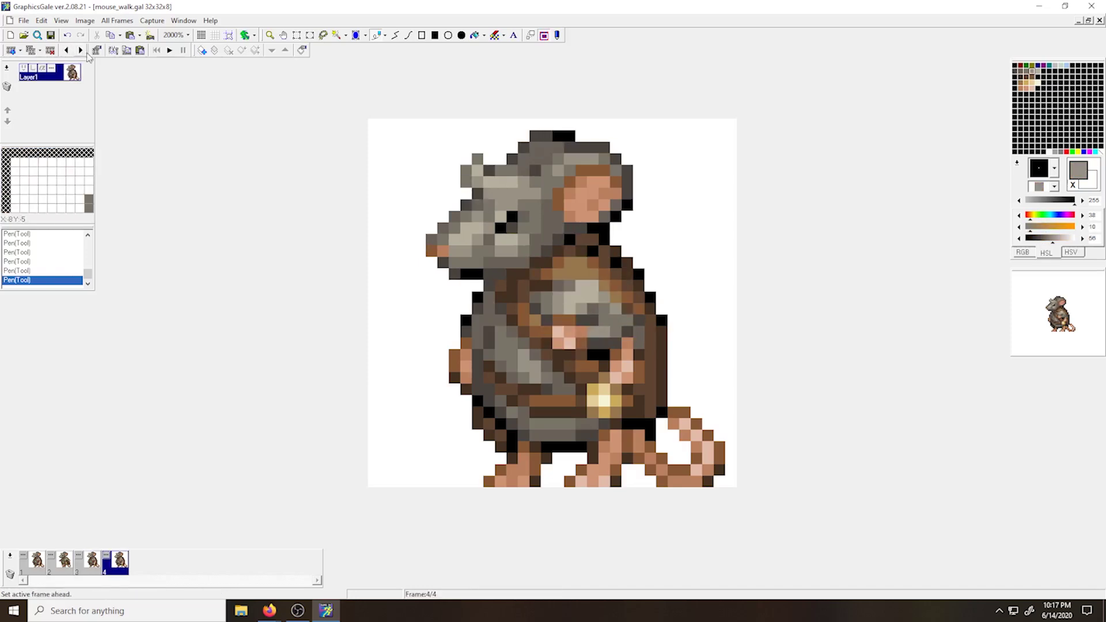
Fill the neck gap with black and repaint the cloak over the old hand in frame 4, using frame 2 as reference.
{"action": "left_click", "coordinate": [589, 243], "text": "ctrl"}
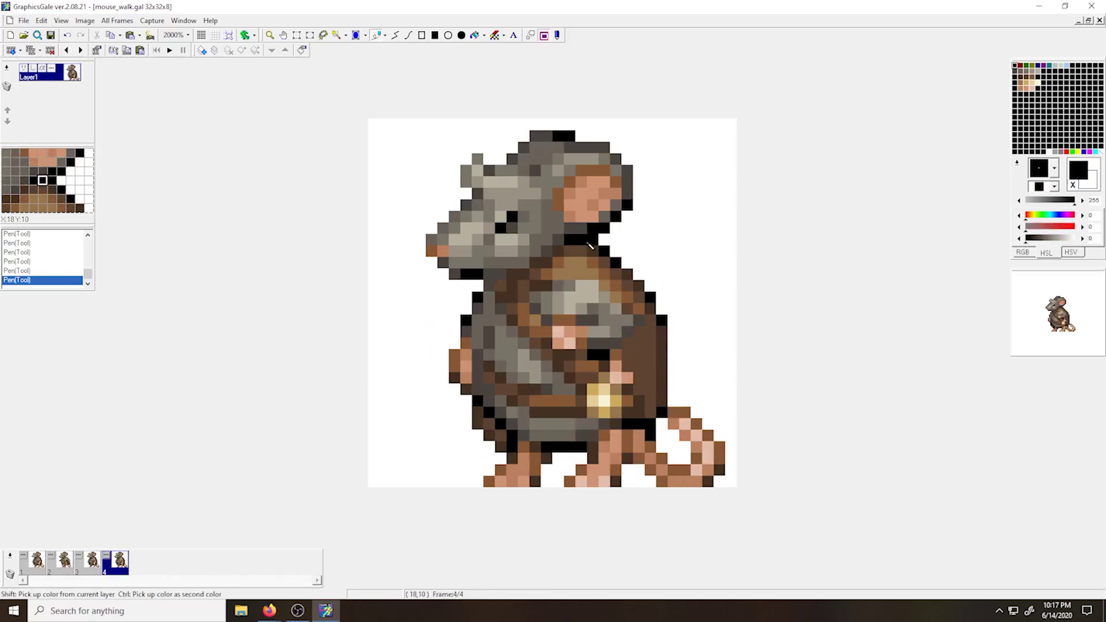
{"action": "left_click", "coordinate": [649, 403], "text": "ctrl"}
{"action": "left_click", "coordinate": [64, 562]}
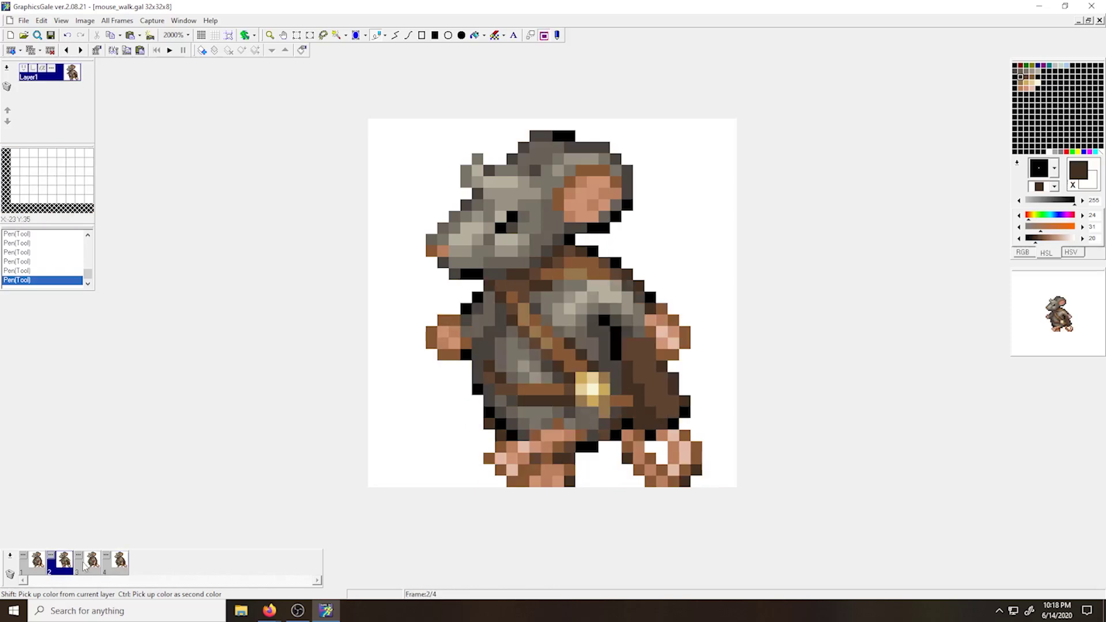
{"action": "left_click", "coordinate": [118, 564]}
Shift the golden belt buckle in frame 4 one pixel toward the back and one pixel up.
{"action": "right_click", "coordinate": [604, 401]}
{"action": "left_click", "coordinate": [616, 401]}
{"action": "right_click", "coordinate": [547, 390]}
{"action": "left_click", "coordinate": [593, 378]}
{"action": "right_click", "coordinate": [639, 378]}
Raise the belt in frame 4 by one pixel and repaint the belly beneath it in greys, checking against frame 2.
{"action": "right_click", "coordinate": [524, 401]}
{"action": "mouse_move", "coordinate": [581, 402]}
{"action": "left_mouse_down"}
{"action": "mouse_move", "coordinate": [524, 402]}
{"action": "mouse_move", "coordinate": [582, 413]}
{"action": "left_mouse_up"}
{"action": "left_click", "coordinate": [512, 402]}
{"action": "left_click_drag", "start_coordinate": [593, 412], "coordinate": [616, 413]}
{"action": "left_click", "coordinate": [593, 401]}
{"action": "mouse_move", "coordinate": [535, 401]}
{"action": "left_mouse_down"}
{"action": "mouse_move", "coordinate": [524, 401]}
{"action": "mouse_move", "coordinate": [547, 413]}
{"action": "left_mouse_up"}
{"action": "left_click", "coordinate": [63, 563]}
{"action": "left_click", "coordinate": [118, 564]}
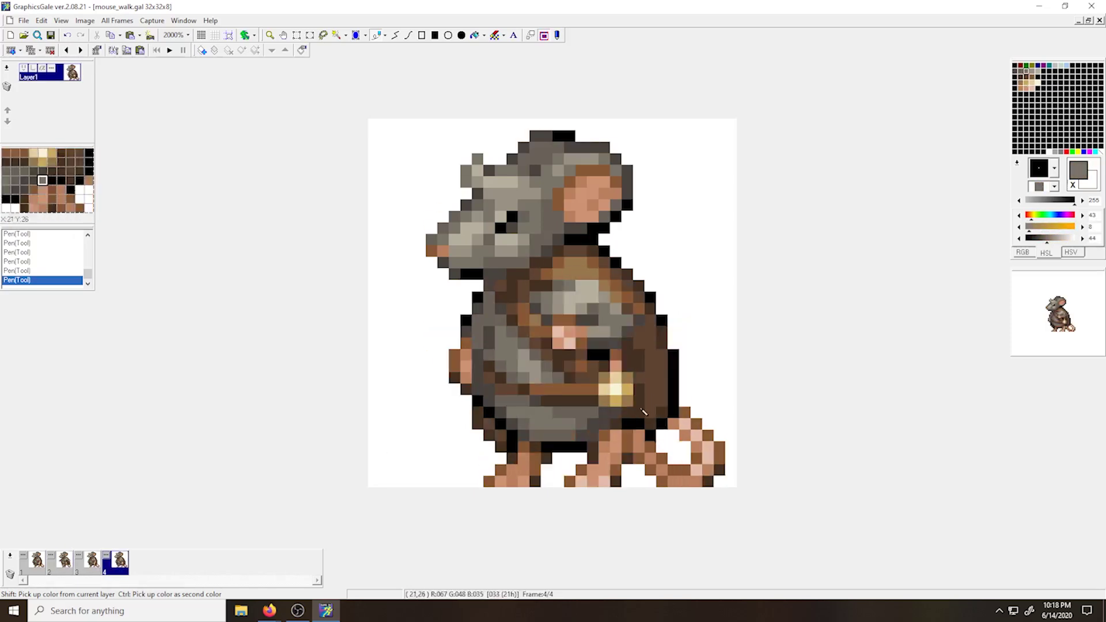
Redraw the near leg and foot in frame 4 further back with skin tones and brown edges.
{"action": "right_click", "coordinate": [616, 482]}
{"action": "left_click", "coordinate": [64, 562]}
{"action": "left_click", "coordinate": [117, 565]}
{"action": "mouse_move", "coordinate": [627, 482]}
{"action": "left_mouse_down"}
{"action": "mouse_move", "coordinate": [643, 446]}
{"action": "mouse_move", "coordinate": [631, 440]}
{"action": "mouse_move", "coordinate": [643, 446]}
{"action": "mouse_move", "coordinate": [616, 459]}
{"action": "left_mouse_up"}
{"action": "right_click", "coordinate": [639, 435]}
{"action": "left_click", "coordinate": [639, 424]}
{"action": "right_click", "coordinate": [639, 448]}
{"action": "left_click", "coordinate": [639, 436]}
Redraw the tail in frame 4 as a narrower upright curl, erasing the old tail and the old leg's leftover pixels.
{"action": "right_click", "coordinate": [627, 470]}
{"action": "left_click", "coordinate": [709, 459]}
{"action": "left_click_drag", "start_coordinate": [674, 435], "coordinate": [685, 481]}
{"action": "right_click", "coordinate": [714, 426]}
{"action": "left_click_drag", "start_coordinate": [709, 435], "coordinate": [720, 470]}
{"action": "left_click_drag", "start_coordinate": [708, 481], "coordinate": [674, 470]}
{"action": "left_click", "coordinate": [617, 459]}
{"action": "left_click", "coordinate": [628, 459]}
{"action": "right_click", "coordinate": [582, 413]}
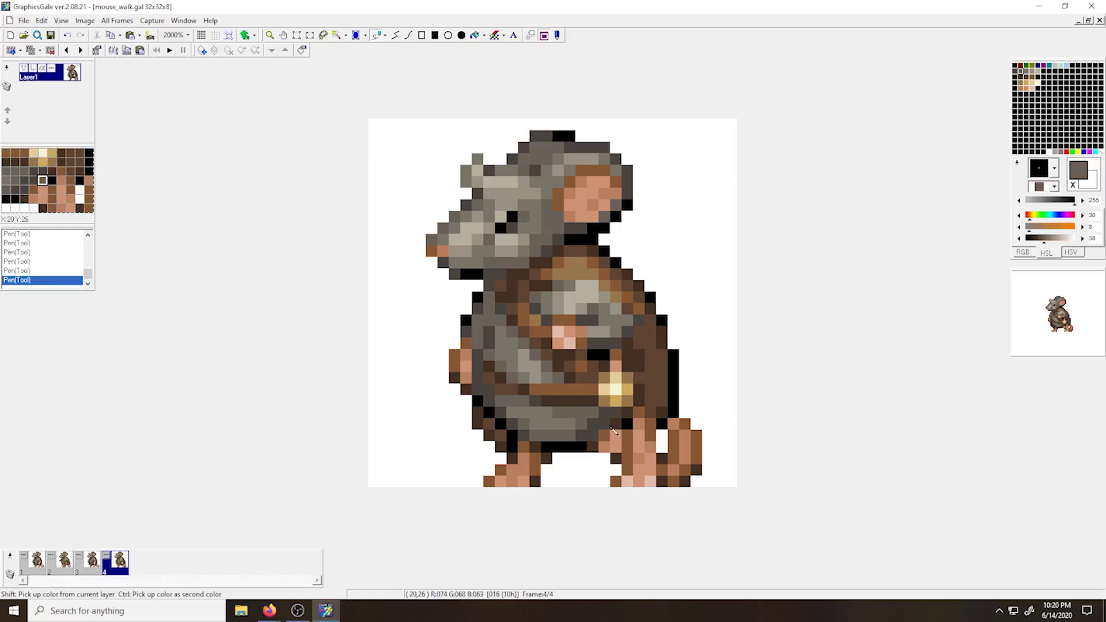
Narrow the near thigh in frame 4, painting grey belly pixels over its upper front and brown along its front edge.
{"action": "mouse_move", "coordinate": [605, 424]}
{"action": "left_mouse_down"}
{"action": "mouse_move", "coordinate": [628, 412]}
{"action": "mouse_move", "coordinate": [570, 424]}
{"action": "left_mouse_up"}
{"action": "mouse_move", "coordinate": [593, 413]}
{"action": "left_mouse_down"}
{"action": "mouse_move", "coordinate": [588, 450]}
{"action": "mouse_move", "coordinate": [617, 447]}
{"action": "left_mouse_up"}
{"action": "right_click", "coordinate": [582, 448]}
{"action": "left_click_drag", "start_coordinate": [605, 459], "coordinate": [616, 482]}
{"action": "right_click", "coordinate": [628, 459]}
{"action": "left_click", "coordinate": [616, 459]}
{"action": "right_click", "coordinate": [581, 436]}
{"action": "left_click", "coordinate": [605, 447]}
Erase the far arm and hand in frame 4 and redraw the front of the chest with a black outline further in.
{"action": "right_click", "coordinate": [477, 286]}
{"action": "left_click_drag", "start_coordinate": [478, 298], "coordinate": [467, 389]}
{"action": "right_click", "coordinate": [478, 274]}
{"action": "left_click_drag", "start_coordinate": [489, 285], "coordinate": [489, 309]}
{"action": "left_click_drag", "start_coordinate": [478, 355], "coordinate": [478, 366]}
Reshade the chest in frame 4 with greys and extend the tan strap by one pixel next to the near hand.
{"action": "right_click", "coordinate": [512, 355]}
{"action": "left_click_drag", "start_coordinate": [524, 355], "coordinate": [535, 366]}
{"action": "right_click", "coordinate": [535, 321]}
{"action": "left_click", "coordinate": [547, 332]}
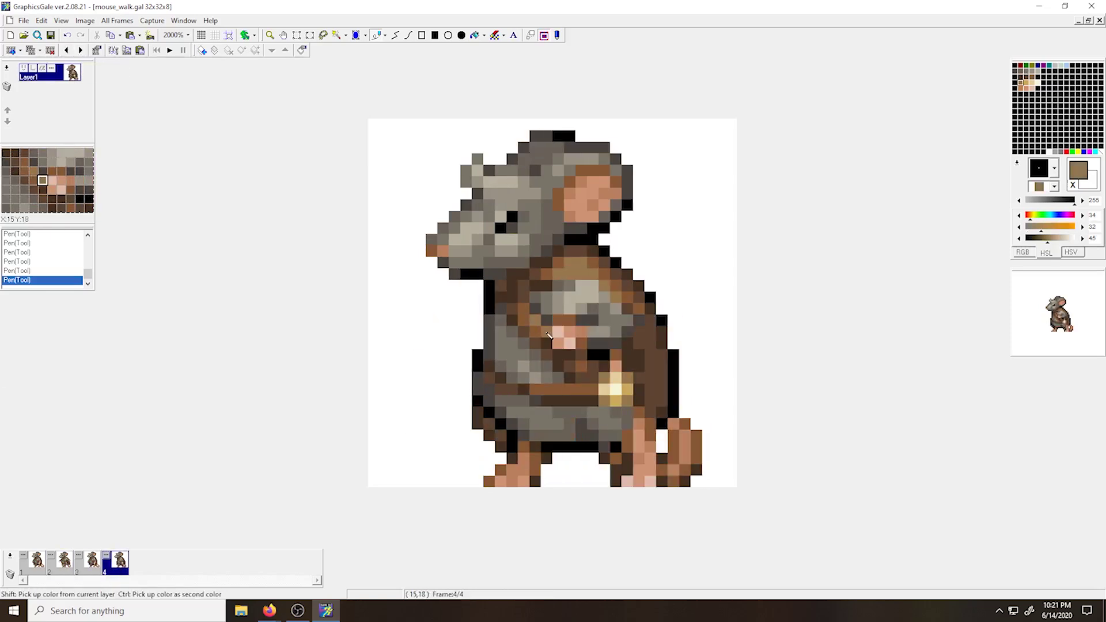
{"action": "right_click", "coordinate": [501, 321]}
{"action": "left_click_drag", "start_coordinate": [501, 332], "coordinate": [512, 367]}
{"action": "left_click", "coordinate": [501, 355]}
Trim the belly's lower front edge in frame 4 and draw the far foot reaching forward in skin tones and browns.
{"action": "right_click", "coordinate": [466, 413]}
{"action": "left_click_drag", "start_coordinate": [478, 412], "coordinate": [477, 430]}
{"action": "left_click_drag", "start_coordinate": [477, 378], "coordinate": [478, 389]}
{"action": "mouse_move", "coordinate": [489, 435]}
{"action": "left_mouse_down"}
{"action": "mouse_move", "coordinate": [469, 453]}
{"action": "mouse_move", "coordinate": [479, 464]}
{"action": "mouse_move", "coordinate": [447, 447]}
{"action": "mouse_move", "coordinate": [500, 461]}
{"action": "mouse_move", "coordinate": [466, 437]}
{"action": "mouse_move", "coordinate": [514, 459]}
{"action": "mouse_move", "coordinate": [501, 436]}
{"action": "left_mouse_up"}
{"action": "right_click", "coordinate": [524, 482]}
{"action": "right_click", "coordinate": [512, 471]}
{"action": "right_click", "coordinate": [536, 470]}
{"action": "left_click_drag", "start_coordinate": [455, 459], "coordinate": [478, 470]}
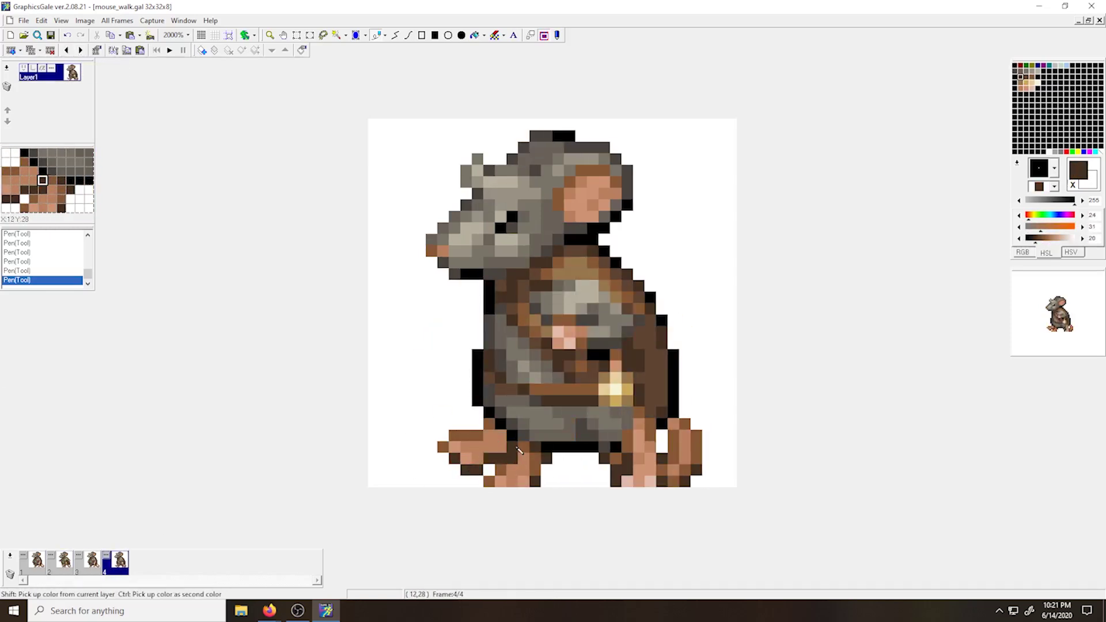
Repaint the belly edge above the far foot in frame 4 and erase part of the old far leg, comparing the frames.
{"action": "right_click", "coordinate": [524, 435]}
{"action": "mouse_move", "coordinate": [501, 424]}
{"action": "left_mouse_down"}
{"action": "mouse_move", "coordinate": [482, 405]}
{"action": "mouse_move", "coordinate": [477, 376]}
{"action": "mouse_move", "coordinate": [536, 441]}
{"action": "left_mouse_up"}
{"action": "right_click", "coordinate": [489, 390]}
{"action": "right_click", "coordinate": [547, 470]}
{"action": "mouse_move", "coordinate": [524, 459]}
{"action": "left_mouse_down"}
{"action": "mouse_move", "coordinate": [540, 481]}
{"action": "mouse_move", "coordinate": [524, 470]}
{"action": "left_mouse_up"}
{"action": "left_click", "coordinate": [67, 50]}
{"action": "left_click", "coordinate": [79, 51]}
{"action": "left_click", "coordinate": [78, 51]}
{"action": "left_click", "coordinate": [79, 51]}
{"action": "left_click", "coordinate": [79, 51]}
{"action": "left_click", "coordinate": [79, 52]}
Lighten the back of the cloak in frame 4 with brown and replace the old far leg with a black belly underside.
{"action": "right_click", "coordinate": [639, 309]}
{"action": "left_click_drag", "start_coordinate": [650, 320], "coordinate": [663, 390]}
{"action": "right_click", "coordinate": [547, 447]}
{"action": "left_click_drag", "start_coordinate": [524, 459], "coordinate": [547, 458]}
{"action": "right_click", "coordinate": [524, 447]}
{"action": "left_click", "coordinate": [535, 458]}
{"action": "right_click", "coordinate": [558, 447]}
{"action": "left_click", "coordinate": [535, 447]}
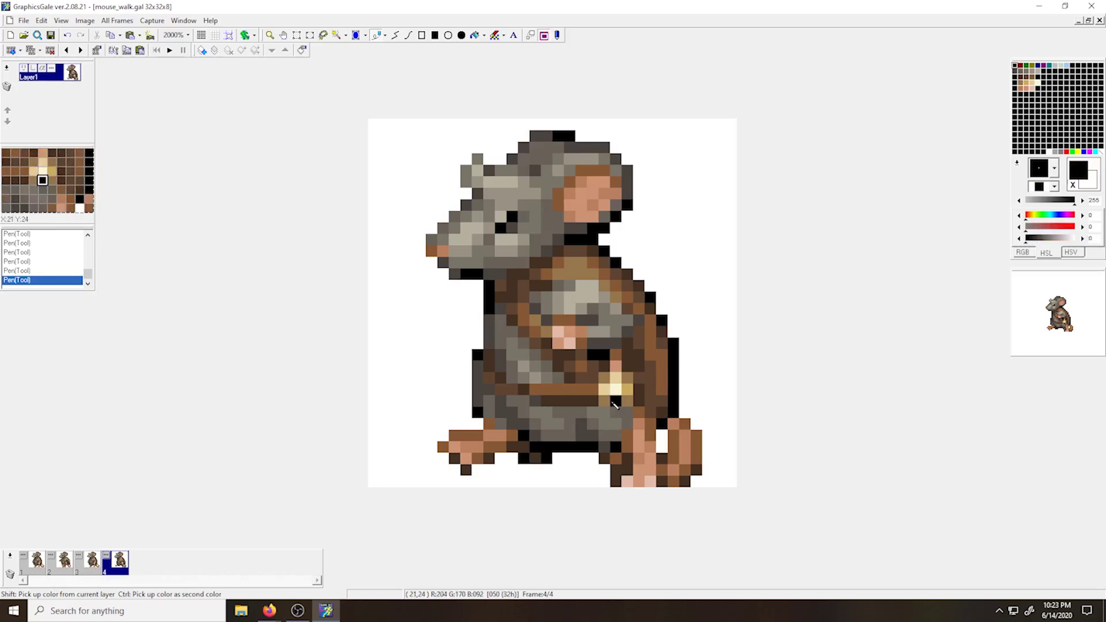
Play the walk animation and adjust the frame delay in the frame properties for all frames.
{"action": "left_click", "coordinate": [24, 21]}
{"action": "left_click", "coordinate": [169, 51]}
{"action": "left_click", "coordinate": [107, 556]}
{"action": "left_click", "coordinate": [576, 384]}
{"action": "left_click", "coordinate": [107, 556]}
{"action": "left_click", "coordinate": [515, 225]}
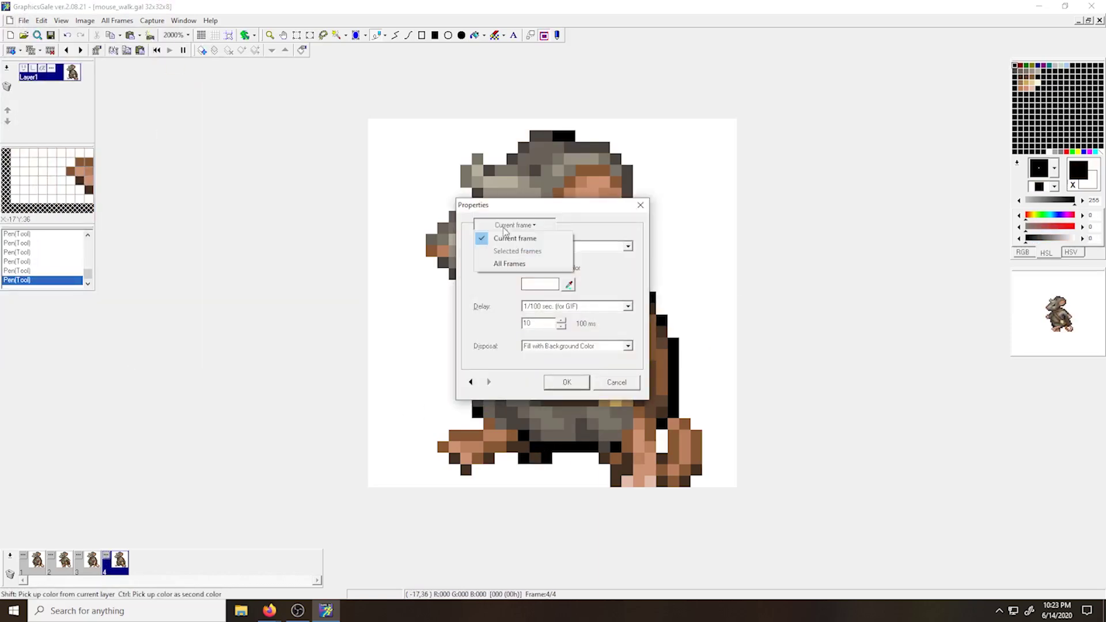
{"action": "left_click", "coordinate": [512, 264]}
{"action": "left_click", "coordinate": [627, 307]}
{"action": "left_click", "coordinate": [553, 325]}
{"action": "left_click_drag", "start_coordinate": [536, 324], "coordinate": [517, 328]}
{"action": "left_click", "coordinate": [574, 384]}
Extend the tail tip in frame 4 by a pixel and recolour the tail curl with darker brown and skin tones.
{"action": "right_click", "coordinate": [685, 425]}
{"action": "left_click", "coordinate": [685, 412]}
{"action": "left_click", "coordinate": [696, 424]}
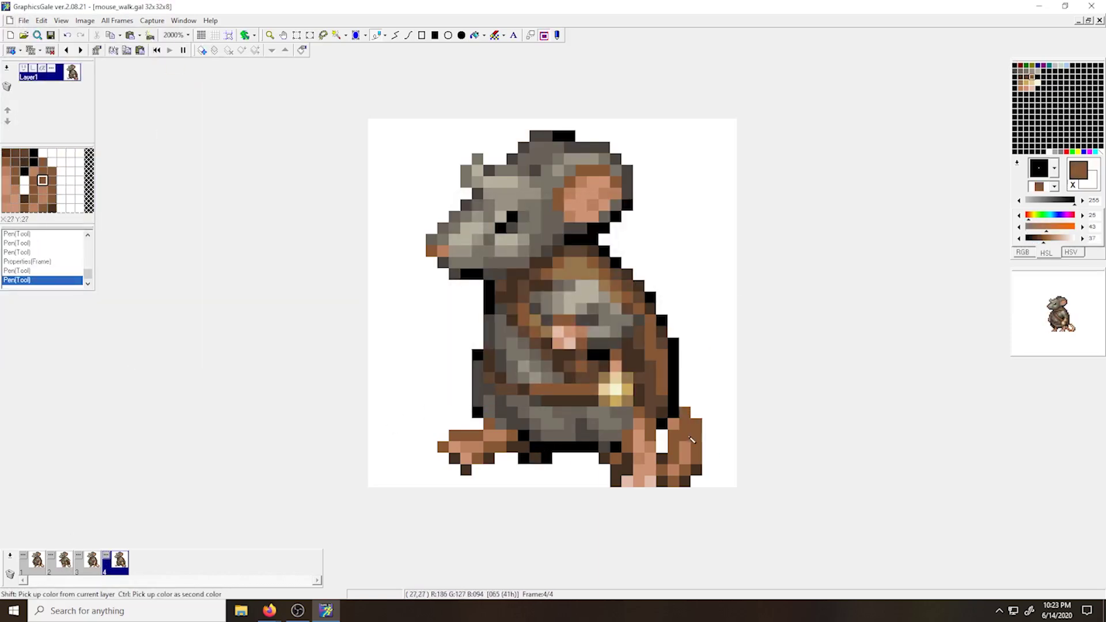
{"action": "left_click", "coordinate": [685, 424]}
{"action": "left_click_drag", "start_coordinate": [697, 470], "coordinate": [685, 482]}
{"action": "left_click", "coordinate": [662, 447]}
{"action": "left_click", "coordinate": [662, 481]}
{"action": "right_click", "coordinate": [697, 447]}
{"action": "right_click", "coordinate": [685, 436]}
{"action": "left_click", "coordinate": [685, 447]}
Redraw the tail in frame 2 as an open curve sweeping away from the body, with brown edges and pink highlights.
{"action": "left_click", "coordinate": [60, 564]}
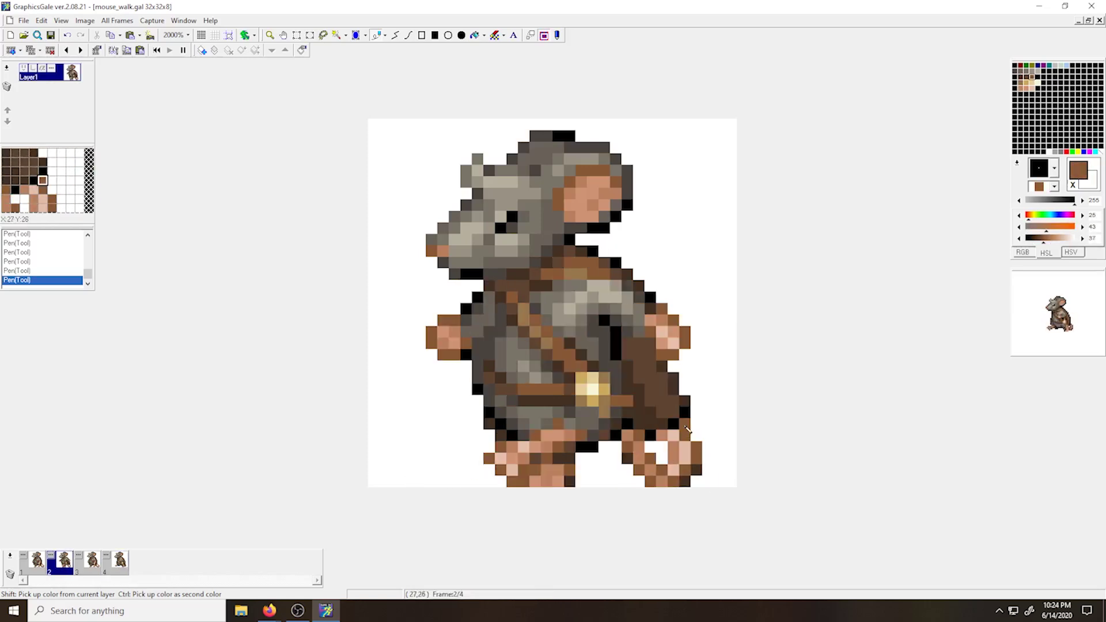
{"action": "mouse_move", "coordinate": [697, 435]}
{"action": "left_mouse_down"}
{"action": "mouse_move", "coordinate": [655, 453]}
{"action": "mouse_move", "coordinate": [681, 469]}
{"action": "mouse_move", "coordinate": [675, 483]}
{"action": "mouse_move", "coordinate": [639, 443]}
{"action": "mouse_move", "coordinate": [651, 463]}
{"action": "mouse_move", "coordinate": [696, 475]}
{"action": "mouse_move", "coordinate": [654, 473]}
{"action": "mouse_move", "coordinate": [697, 464]}
{"action": "mouse_move", "coordinate": [720, 428]}
{"action": "mouse_move", "coordinate": [707, 404]}
{"action": "mouse_move", "coordinate": [666, 440]}
{"action": "mouse_move", "coordinate": [700, 438]}
{"action": "mouse_move", "coordinate": [723, 402]}
{"action": "mouse_move", "coordinate": [699, 437]}
{"action": "mouse_move", "coordinate": [720, 433]}
{"action": "mouse_move", "coordinate": [728, 444]}
{"action": "mouse_move", "coordinate": [674, 458]}
{"action": "mouse_move", "coordinate": [662, 435]}
{"action": "left_mouse_up"}
{"action": "right_click", "coordinate": [685, 482]}
{"action": "right_click", "coordinate": [639, 447]}
{"action": "left_click", "coordinate": [639, 436]}
{"action": "right_click", "coordinate": [627, 458]}
{"action": "left_click", "coordinate": [639, 459]}
{"action": "right_click", "coordinate": [627, 471]}
{"action": "left_click", "coordinate": [685, 470]}
{"action": "right_click", "coordinate": [686, 447]}
{"action": "left_click", "coordinate": [697, 436]}
{"action": "right_click", "coordinate": [685, 458]}
{"action": "right_click", "coordinate": [720, 447]}
Replace the tail curl in frame 4 with a thin tail sweeping outward and up, using frame 2 as reference.
{"action": "left_click", "coordinate": [116, 564]}
{"action": "right_click", "coordinate": [719, 424]}
{"action": "left_click", "coordinate": [60, 564]}
{"action": "left_click", "coordinate": [116, 563]}
{"action": "left_click", "coordinate": [685, 435]}
{"action": "right_click", "coordinate": [685, 401]}
{"action": "left_click", "coordinate": [60, 564]}
{"action": "left_click", "coordinate": [116, 563]}
{"action": "right_click", "coordinate": [662, 447]}
{"action": "left_click", "coordinate": [662, 436]}
{"action": "right_click", "coordinate": [720, 435]}
{"action": "right_click", "coordinate": [729, 447]}
{"action": "left_click", "coordinate": [720, 436]}
{"action": "left_click", "coordinate": [60, 563]}
{"action": "left_click", "coordinate": [116, 564]}
{"action": "right_click", "coordinate": [696, 458]}
{"action": "left_click", "coordinate": [708, 447]}
Shift the small grey tuft above the forehead in frame 4 one pixel toward the back.
{"action": "right_click", "coordinate": [513, 170]}
{"action": "left_click", "coordinate": [489, 159]}
{"action": "left_click", "coordinate": [478, 170]}
{"action": "right_click", "coordinate": [455, 159]}
{"action": "left_click_drag", "start_coordinate": [478, 159], "coordinate": [467, 171]}
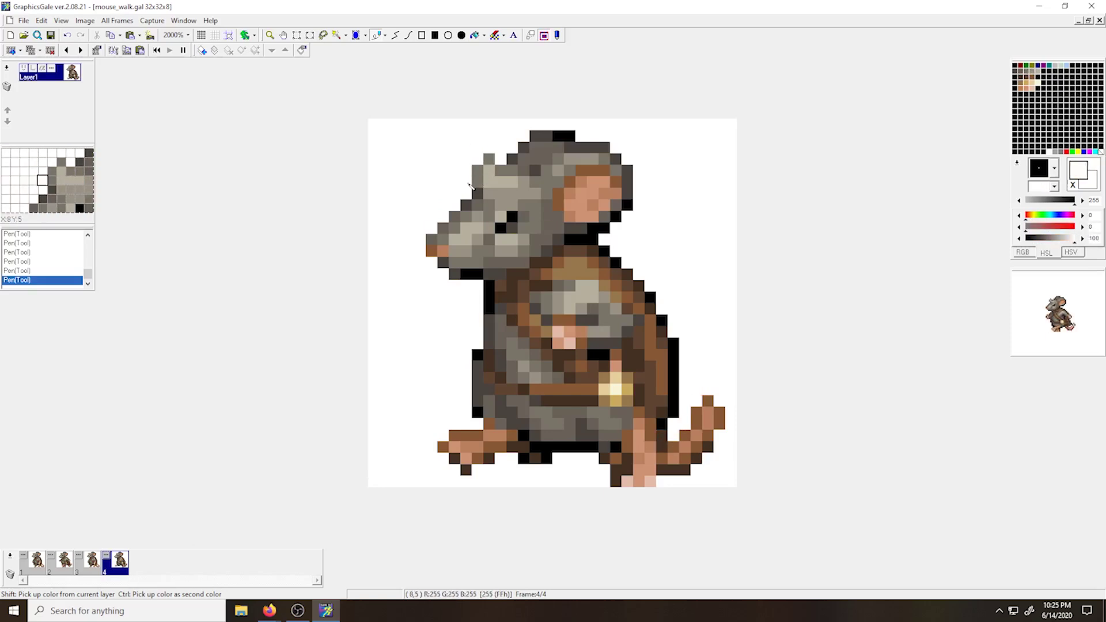
Lower the grey forehead tuft in frame 2 by one pixel and fill the neck below the ear with dark and brown pixels.
{"action": "left_click", "coordinate": [68, 566]}
{"action": "right_click", "coordinate": [500, 182]}
{"action": "right_click", "coordinate": [502, 171]}
{"action": "right_click", "coordinate": [489, 182]}
{"action": "left_click", "coordinate": [478, 171]}
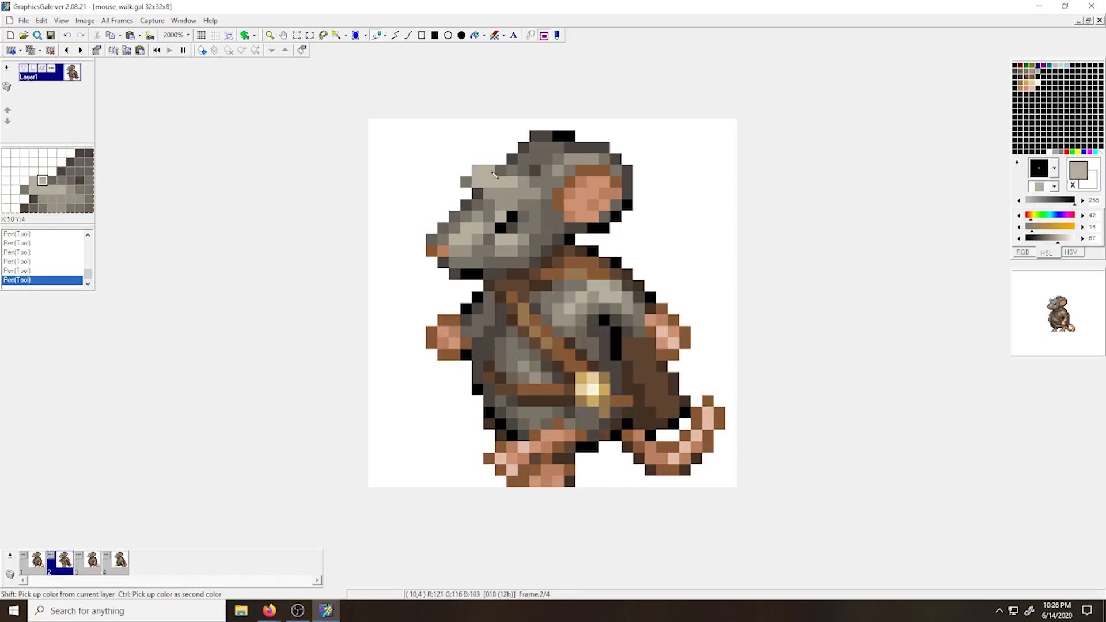
{"action": "right_click", "coordinate": [490, 171]}
{"action": "left_click", "coordinate": [466, 170]}
{"action": "left_click", "coordinate": [478, 182]}
{"action": "right_click", "coordinate": [499, 172]}
{"action": "right_click", "coordinate": [570, 240]}
{"action": "left_click_drag", "start_coordinate": [582, 239], "coordinate": [604, 252]}
{"action": "right_click", "coordinate": [581, 251]}
{"action": "left_click", "coordinate": [593, 252]}
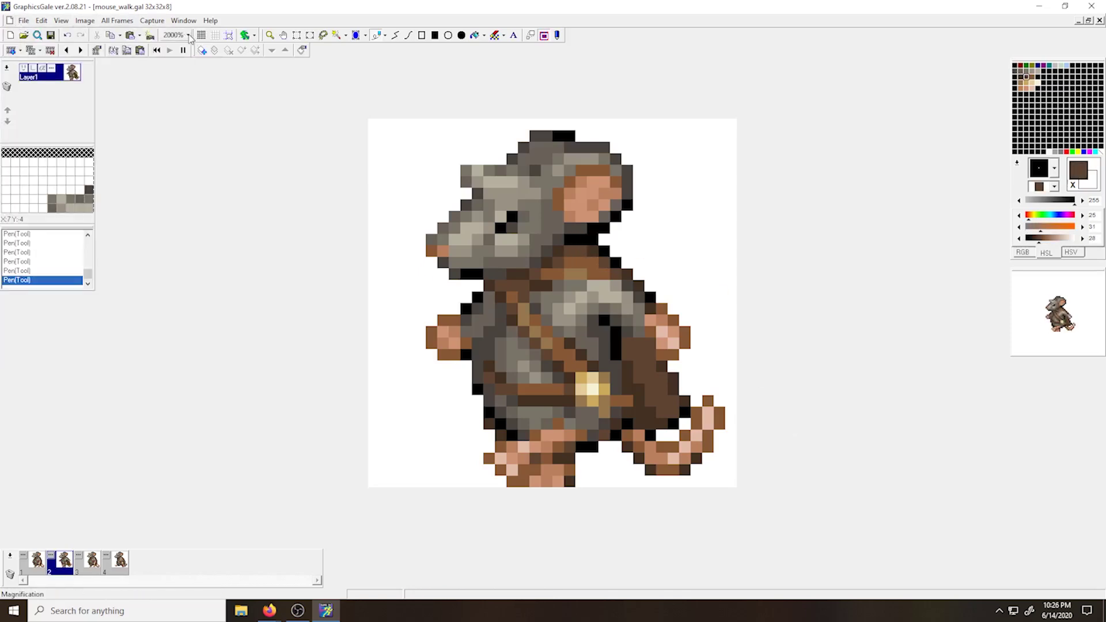
Resample all frames to 128 x 128 pixels without smoothing, and show the animation preview at actual size.
{"action": "left_click", "coordinate": [187, 35]}
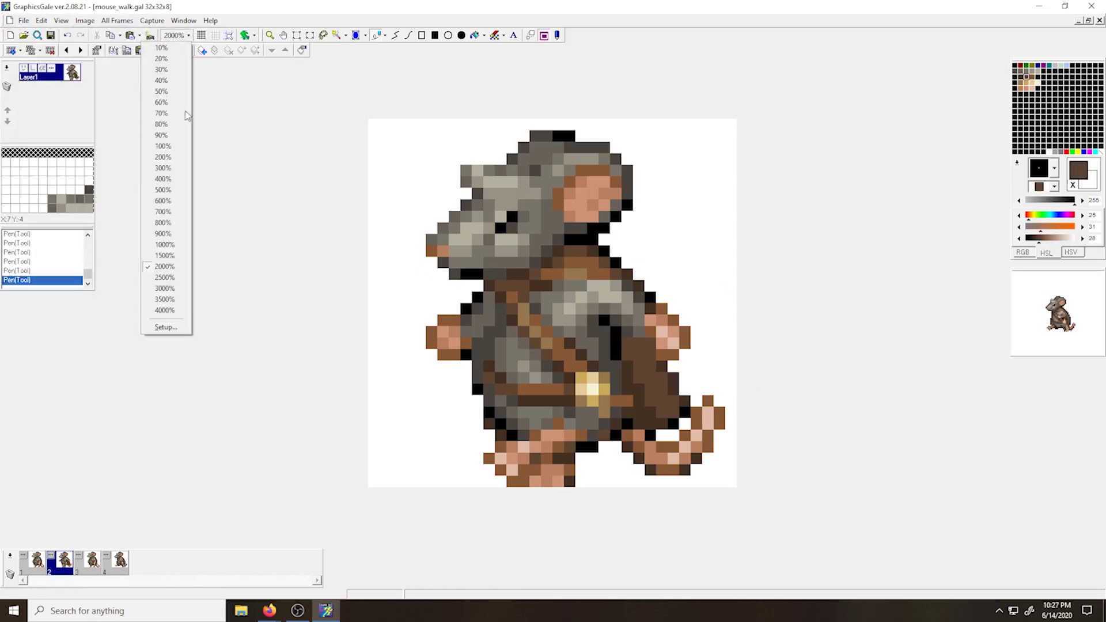
{"action": "left_click", "coordinate": [182, 227]}
{"action": "left_click", "coordinate": [118, 21]}
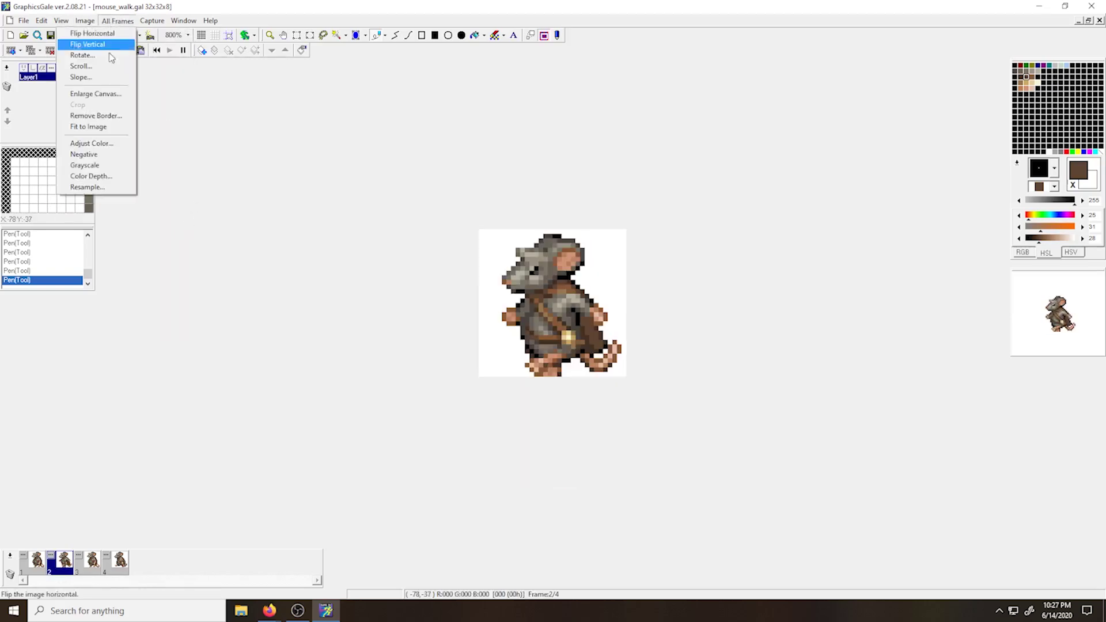
{"action": "left_click", "coordinate": [127, 189]}
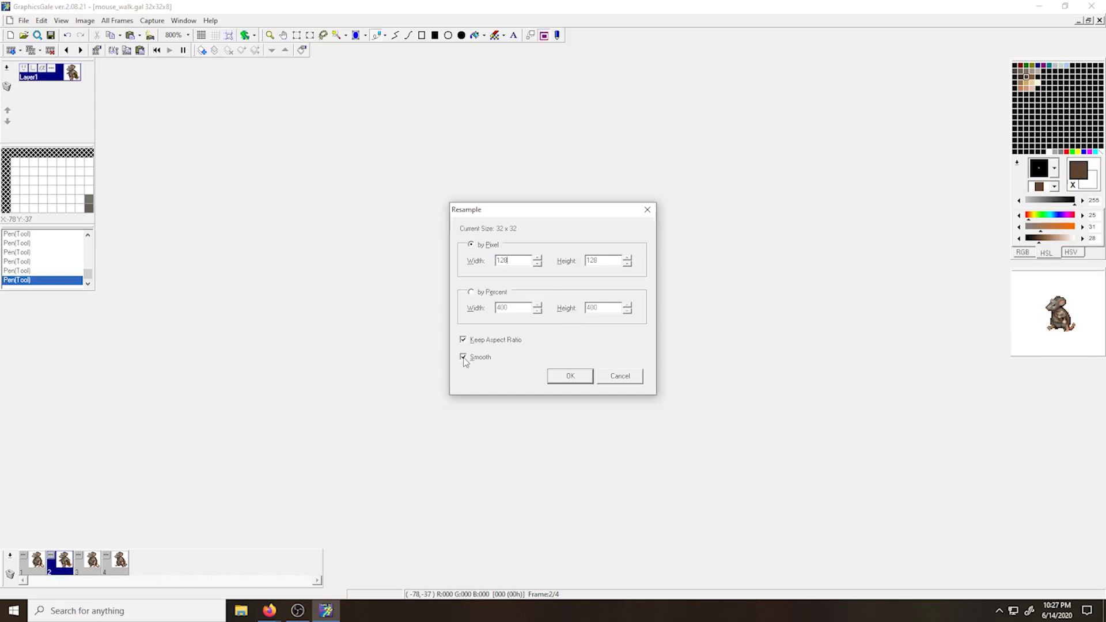
{"action": "left_click", "coordinate": [570, 377]}
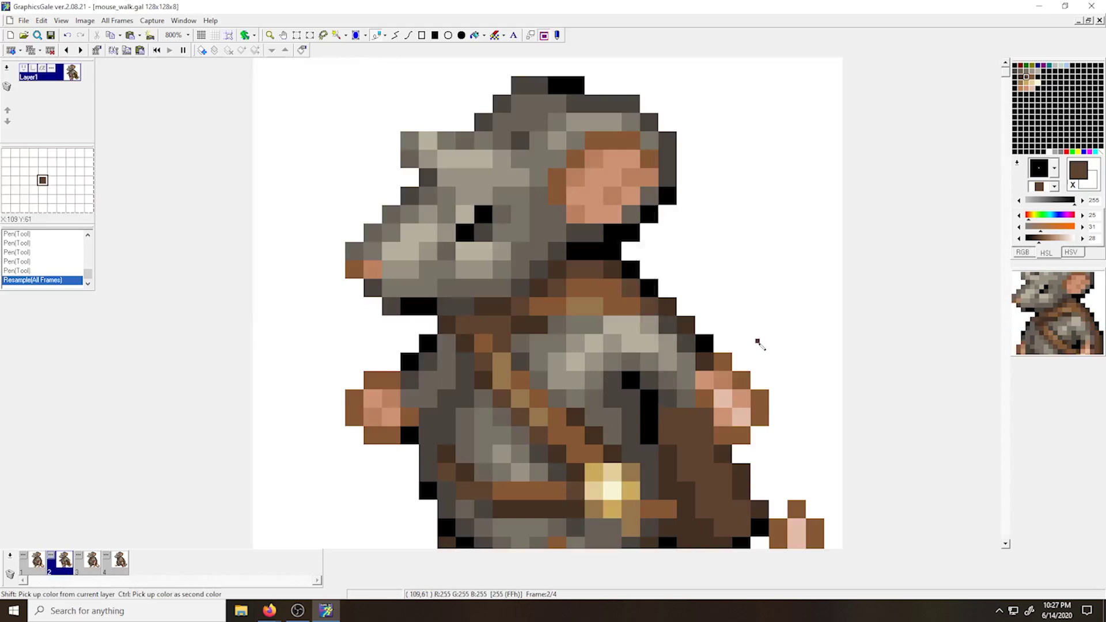
{"action": "right_click", "coordinate": [1053, 324]}
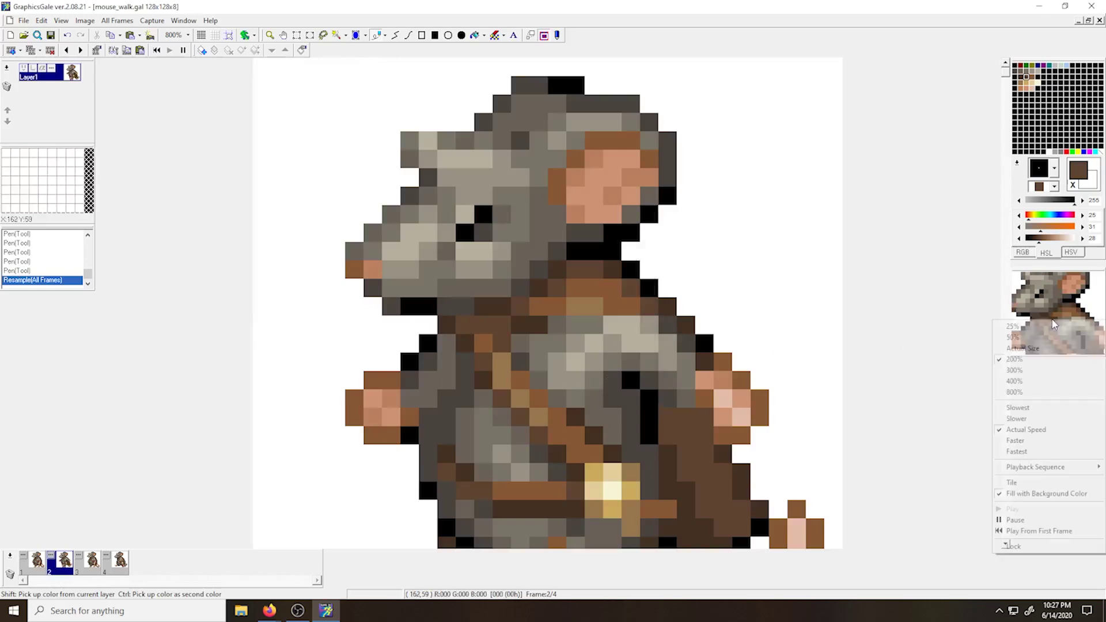
{"action": "left_click", "coordinate": [1023, 349]}
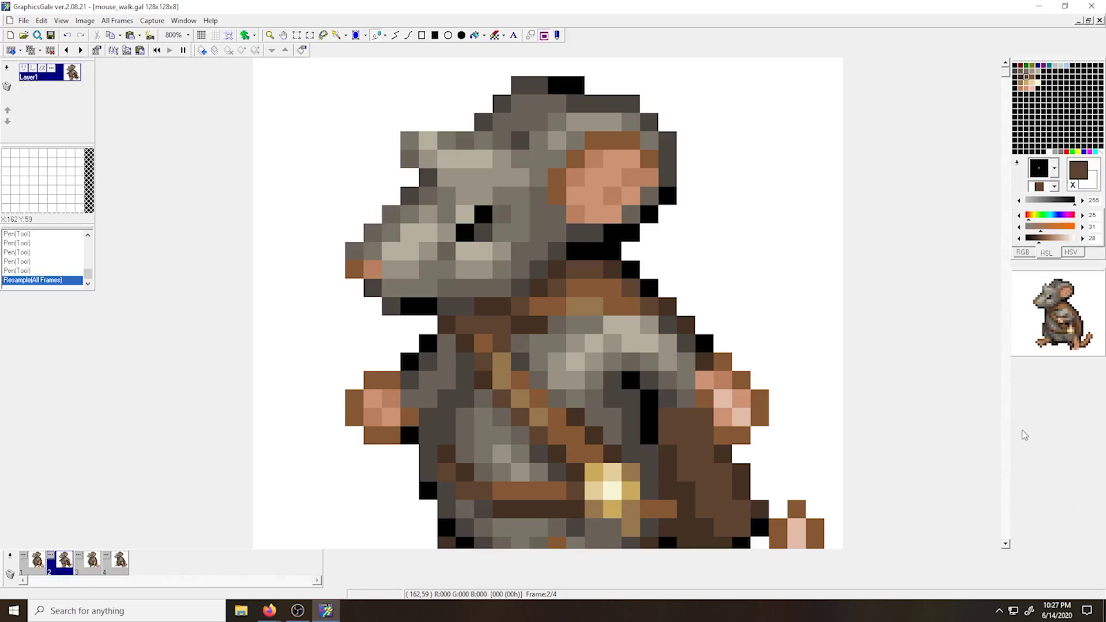
Save the animation as the looping GIF mouse_walk.gif in the Pinnguaq folder.
{"action": "left_click", "coordinate": [24, 20]}
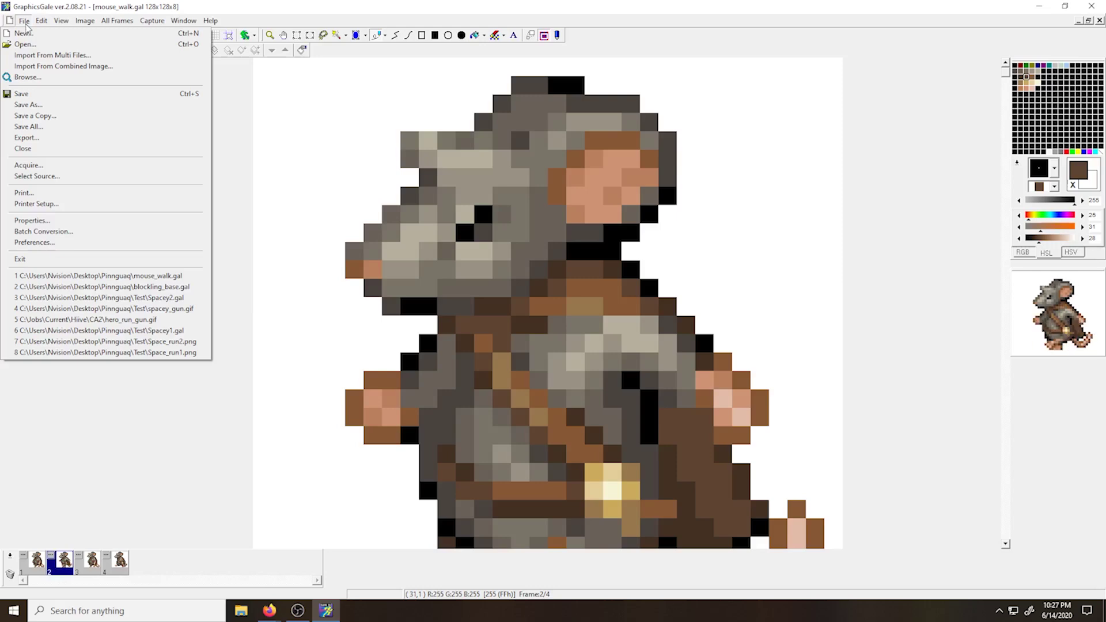
{"action": "left_click", "coordinate": [30, 106]}
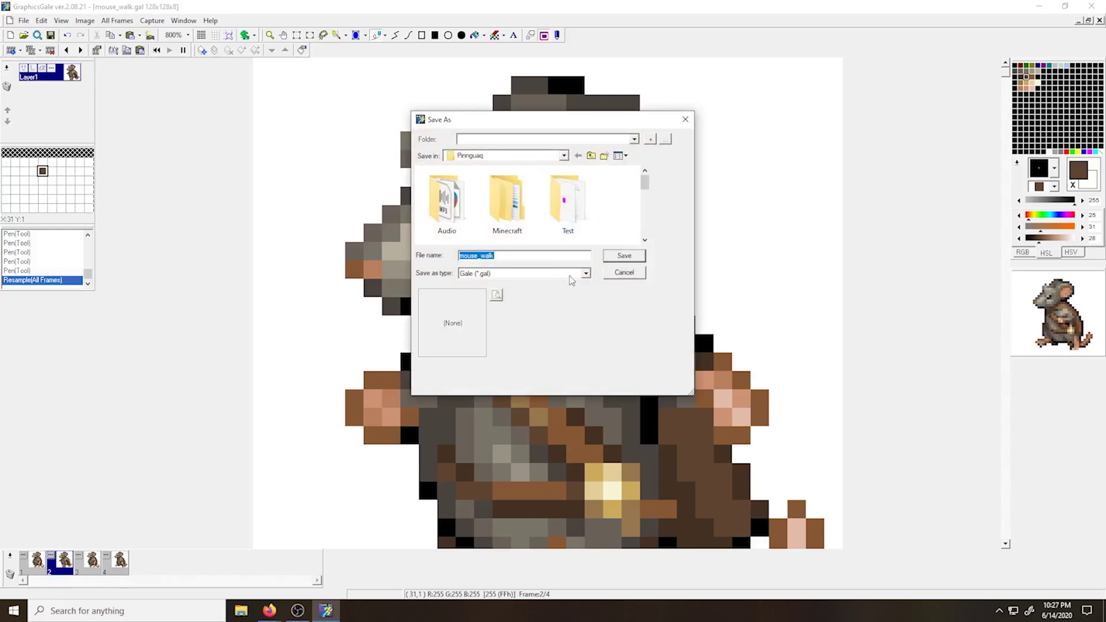
{"action": "left_click", "coordinate": [586, 275]}
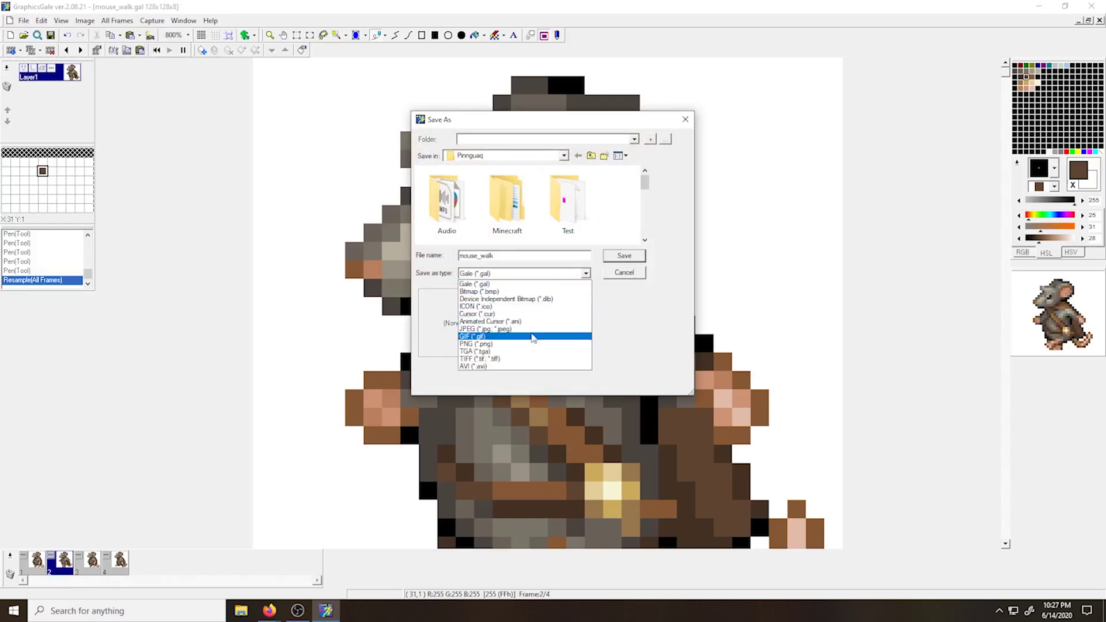
{"action": "left_click", "coordinate": [534, 337]}
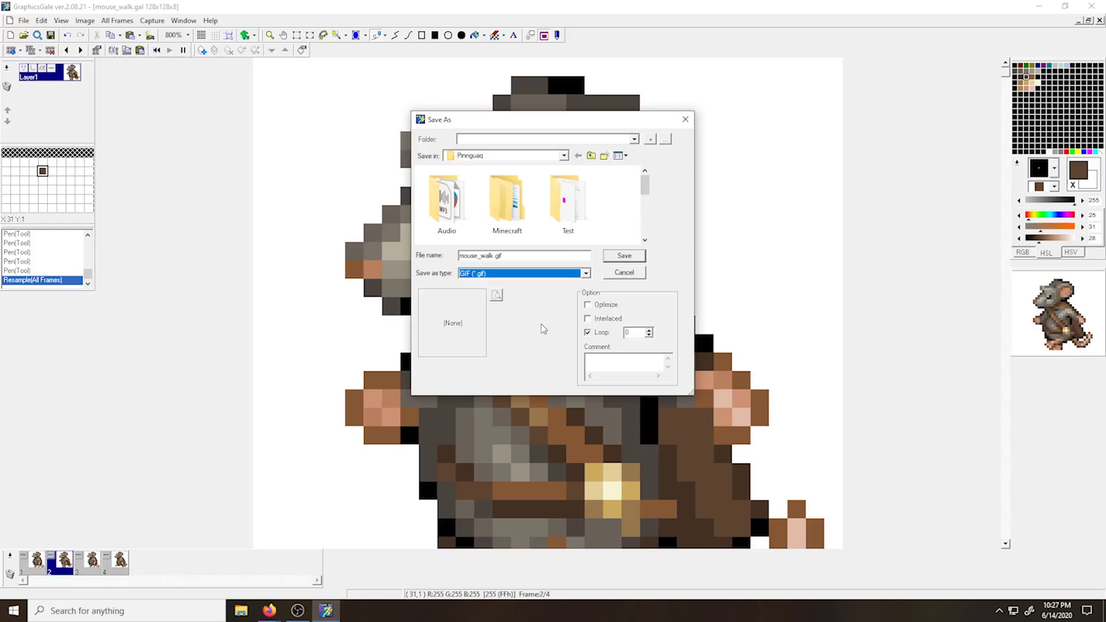
{"action": "left_click", "coordinate": [632, 258]}
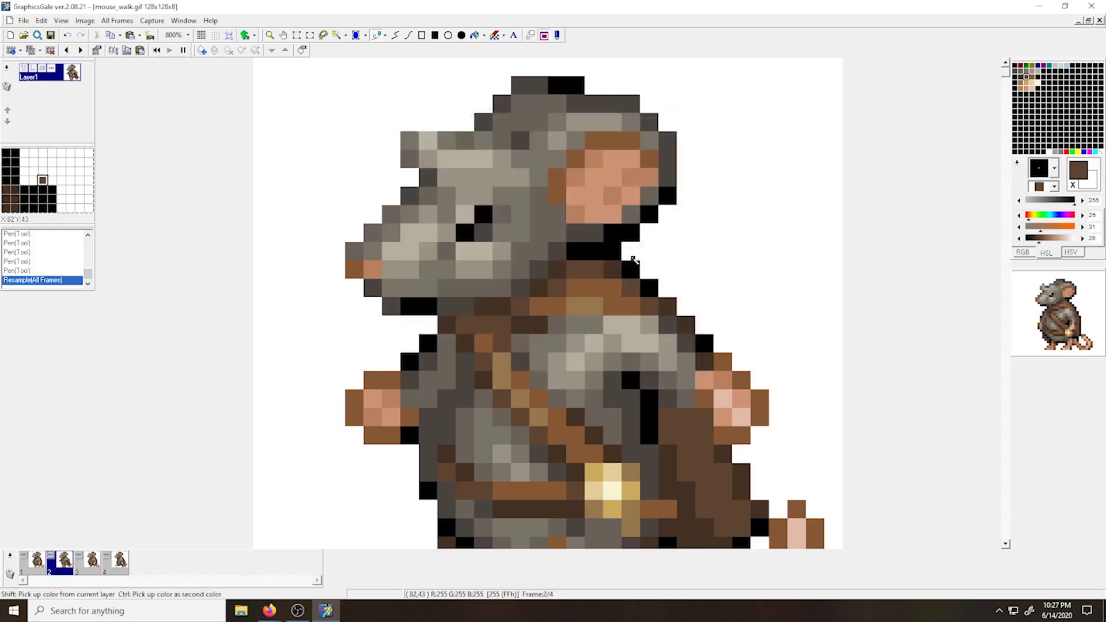
{"action": "left_click", "coordinate": [25, 21]}
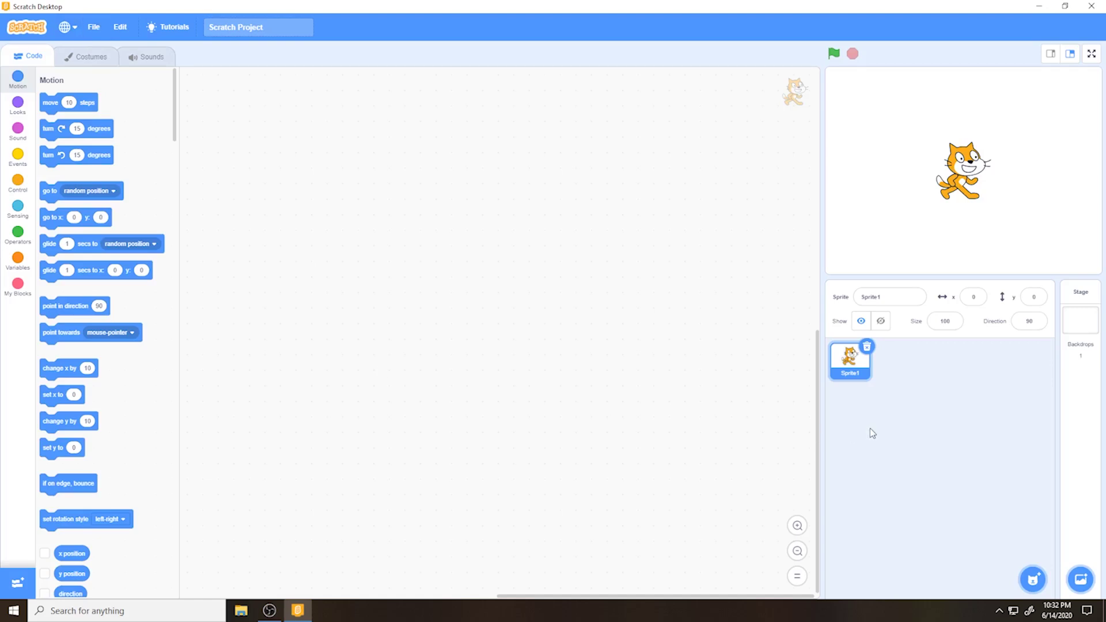
In Scratch Desktop, replace the cat sprite with the uploaded mouse_walk GIF from the Pinnguaq folder and set its size to 50.
{"action": "left_click", "coordinate": [867, 348]}
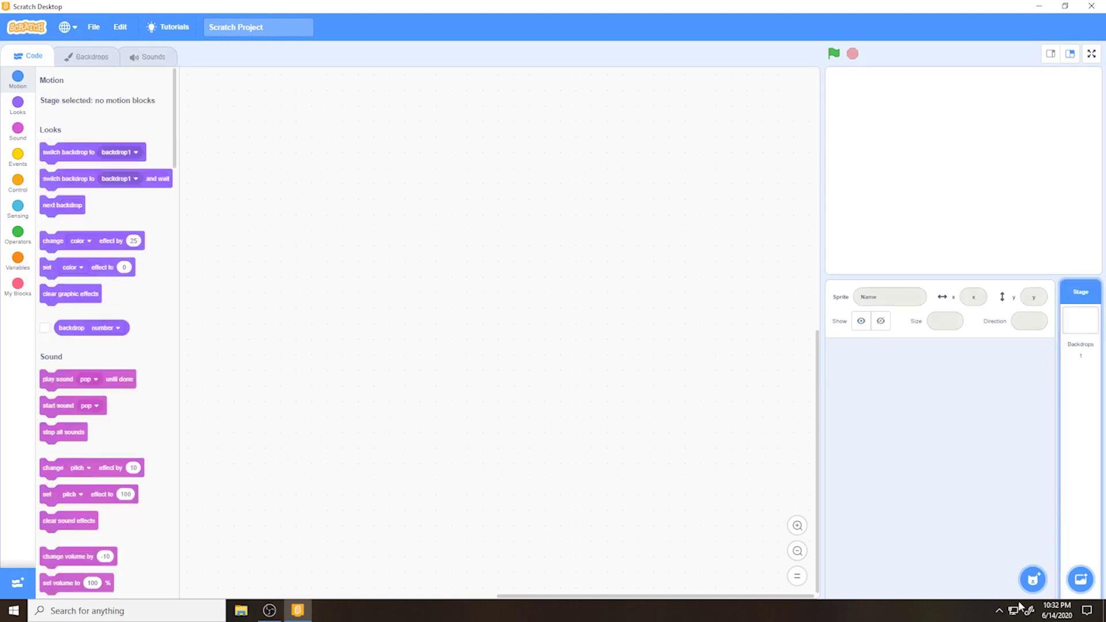
{"action": "mouse_move", "coordinate": [1044, 586]}
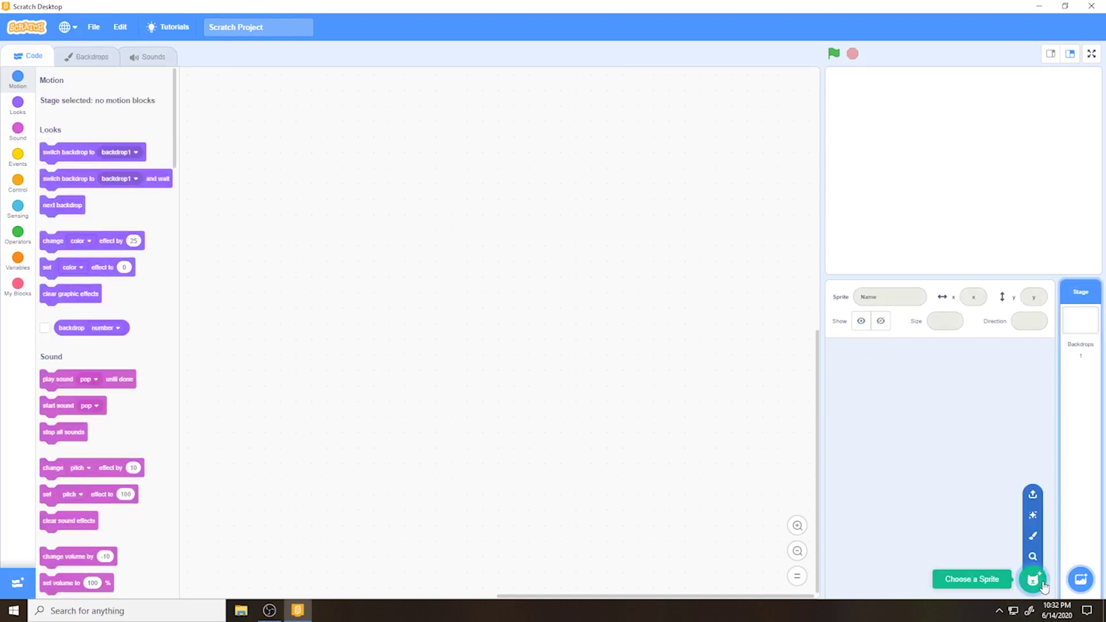
{"action": "left_click", "coordinate": [1037, 500]}
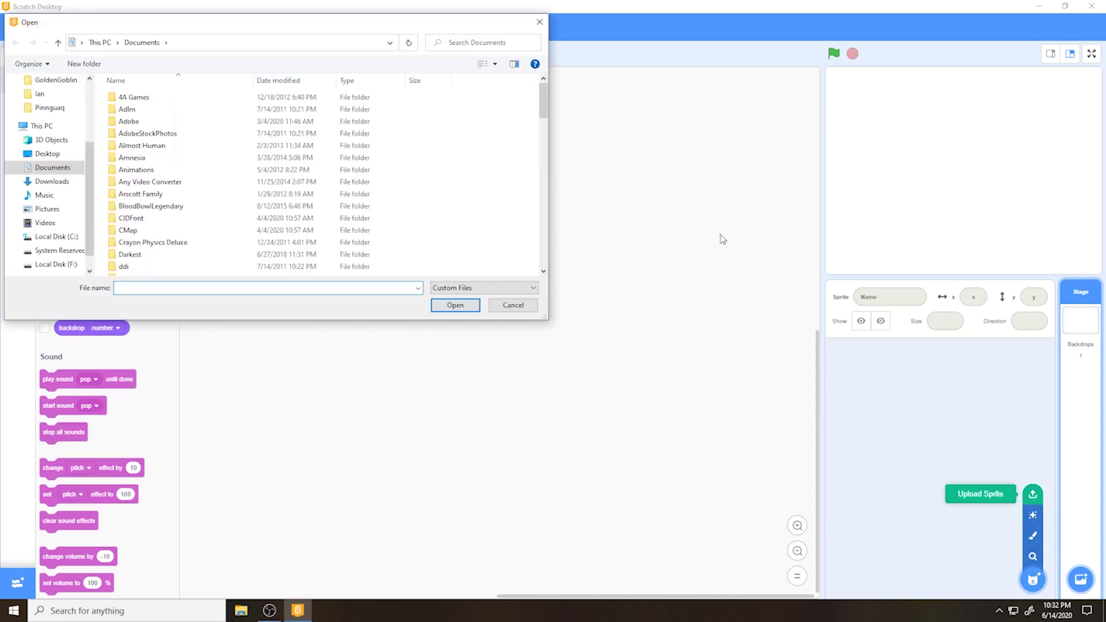
{"action": "left_click", "coordinate": [60, 109]}
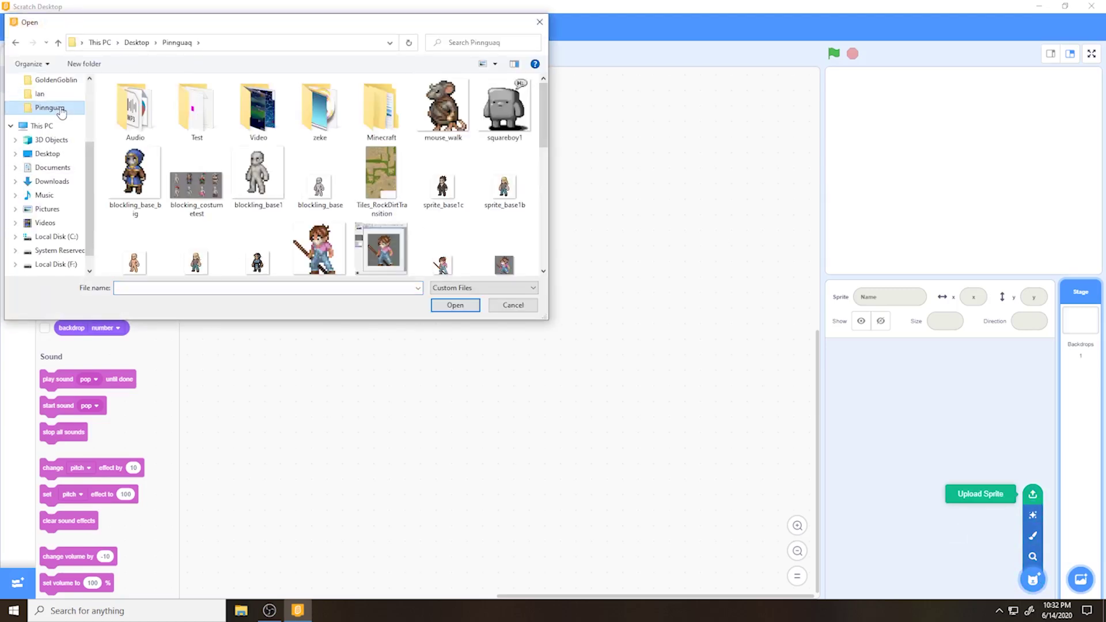
{"action": "left_click", "coordinate": [450, 130]}
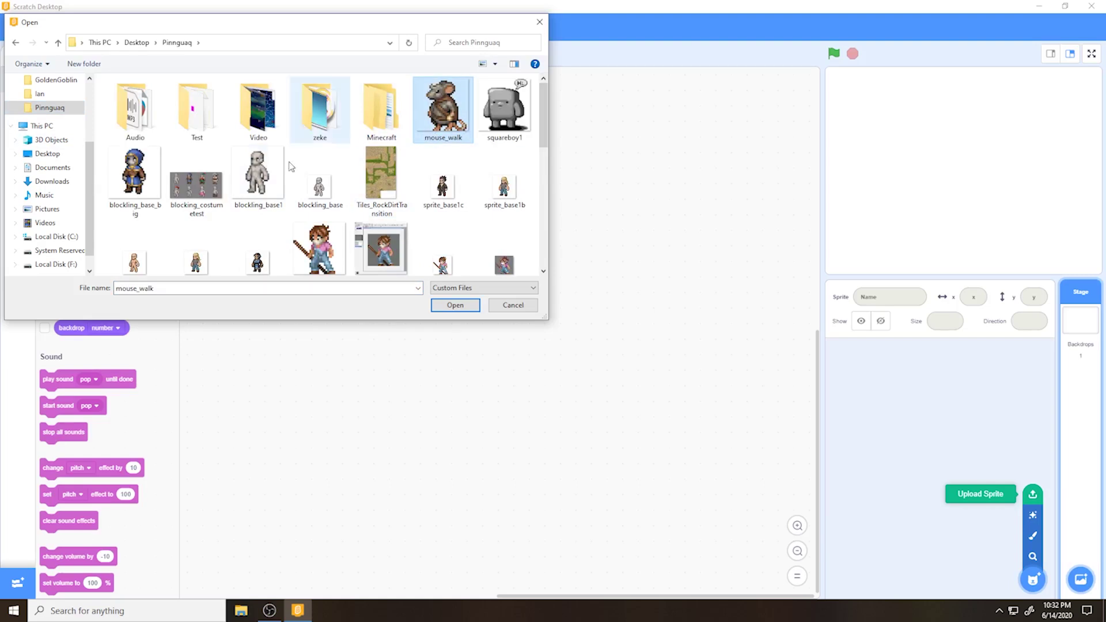
{"action": "left_click", "coordinate": [455, 305]}
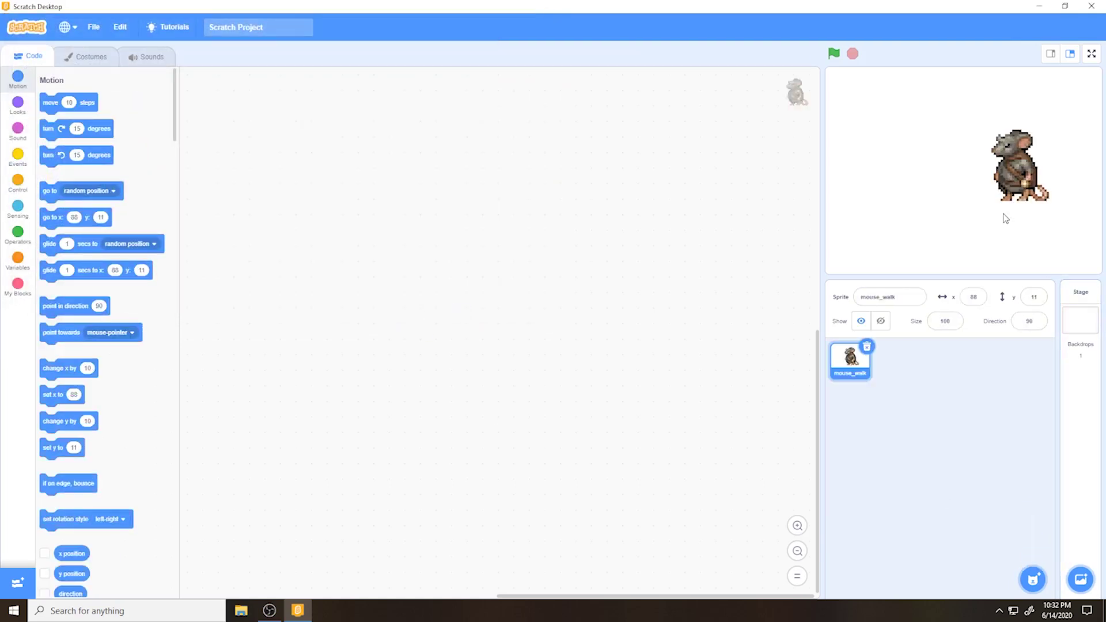
{"action": "left_click", "coordinate": [935, 324]}
{"action": "key", "text": "Return"}
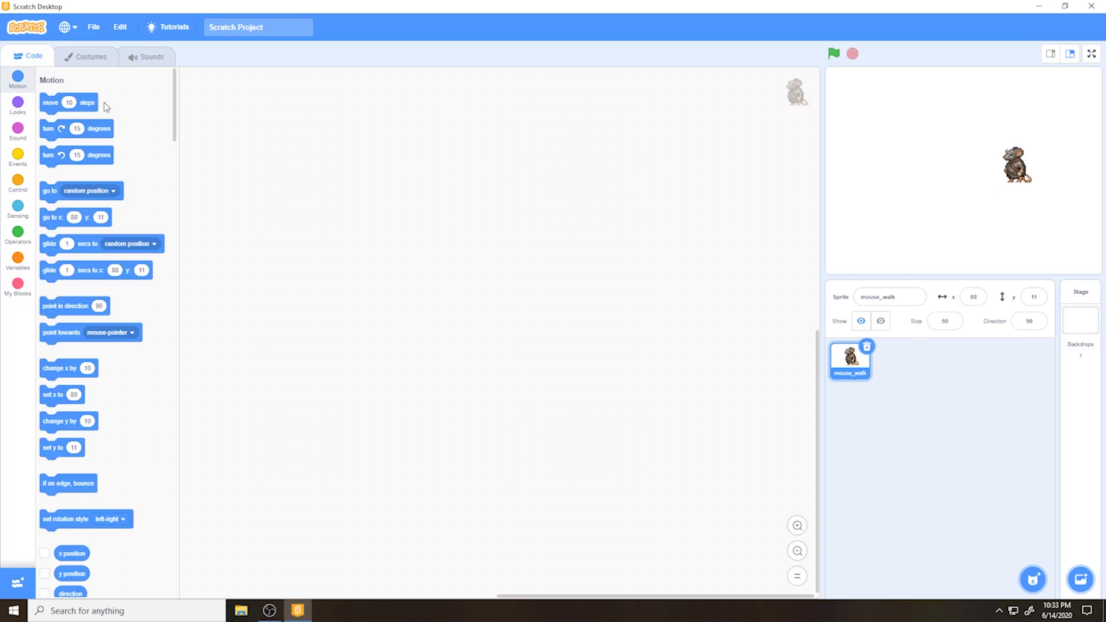
Build a script with a forever loop under a green-flag event, and look through the mouse sprite's four costumes.
{"action": "left_click", "coordinate": [17, 182]}
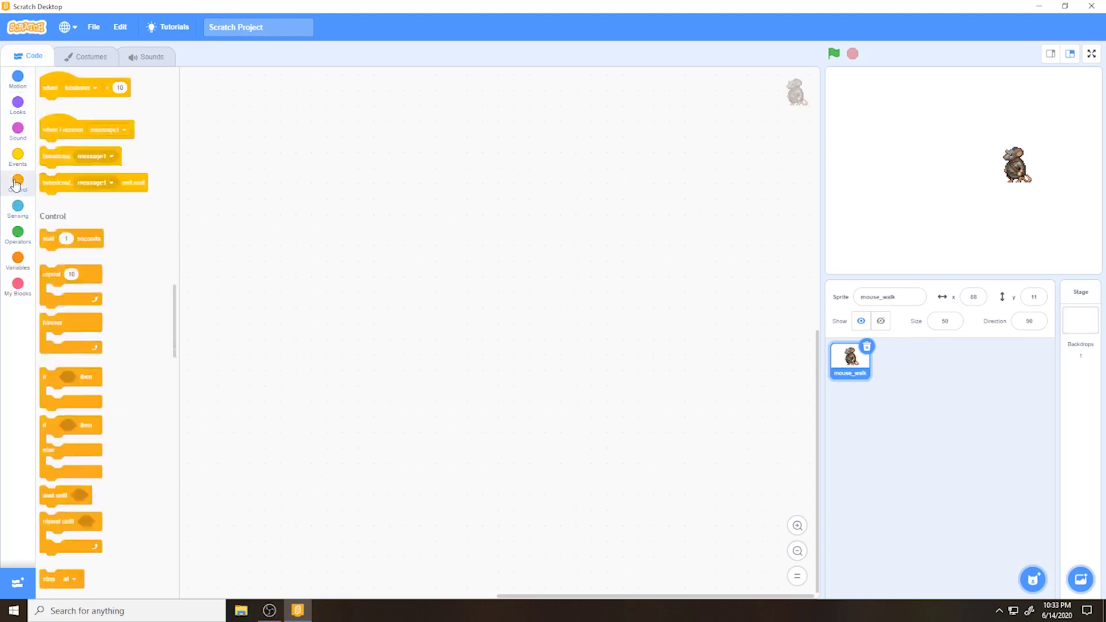
{"action": "left_click_drag", "start_coordinate": [55, 185], "coordinate": [268, 234]}
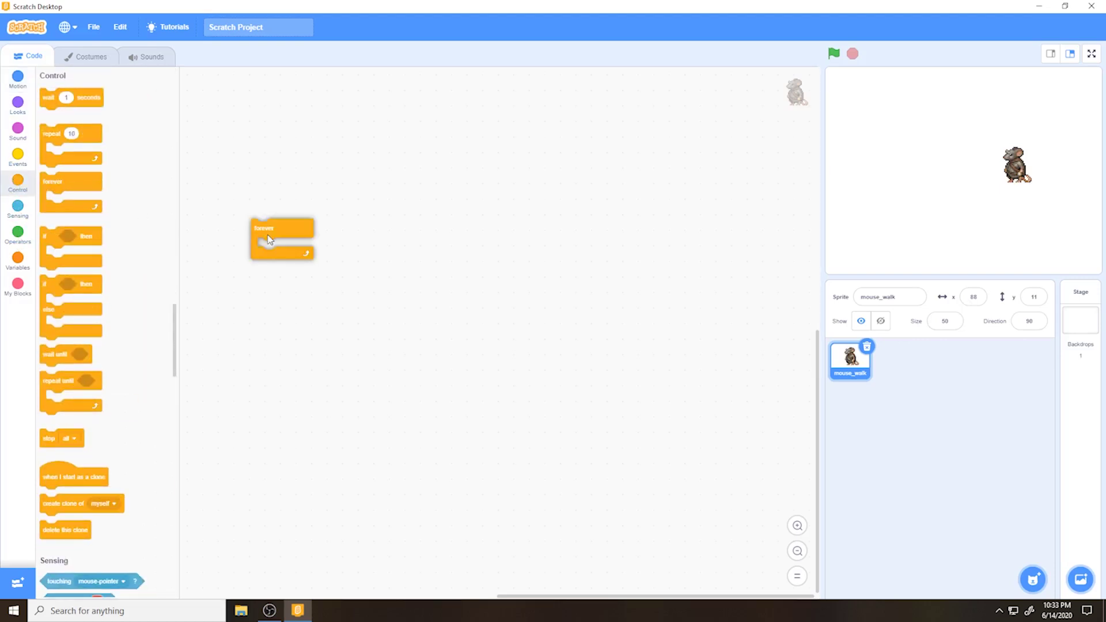
{"action": "left_click", "coordinate": [17, 156]}
{"action": "left_click_drag", "start_coordinate": [55, 110], "coordinate": [273, 130]}
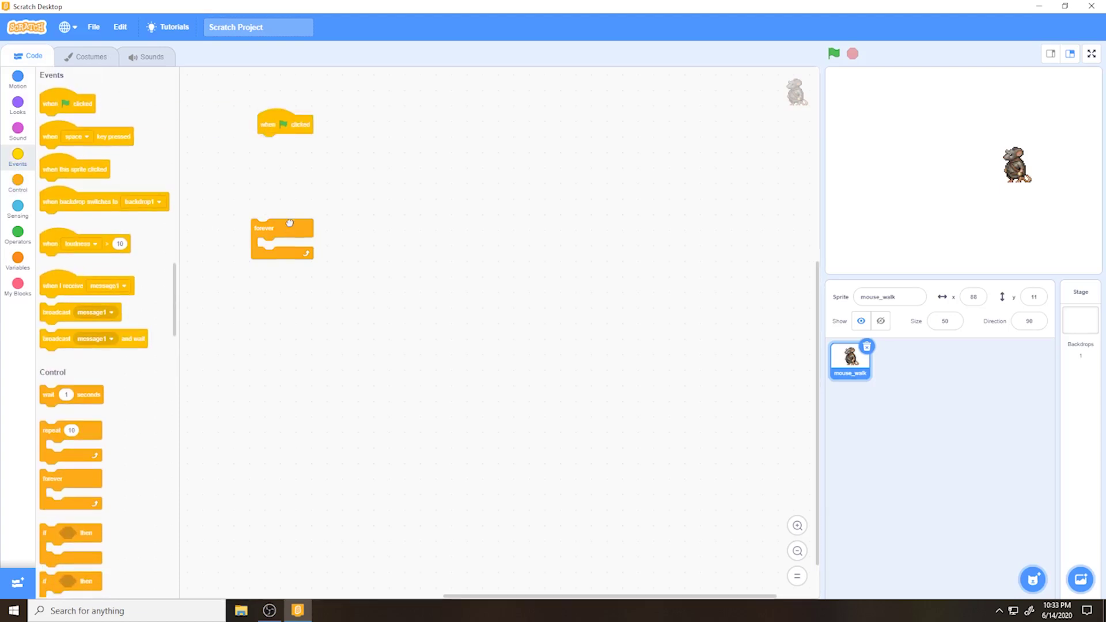
{"action": "left_click_drag", "start_coordinate": [264, 228], "coordinate": [271, 145]}
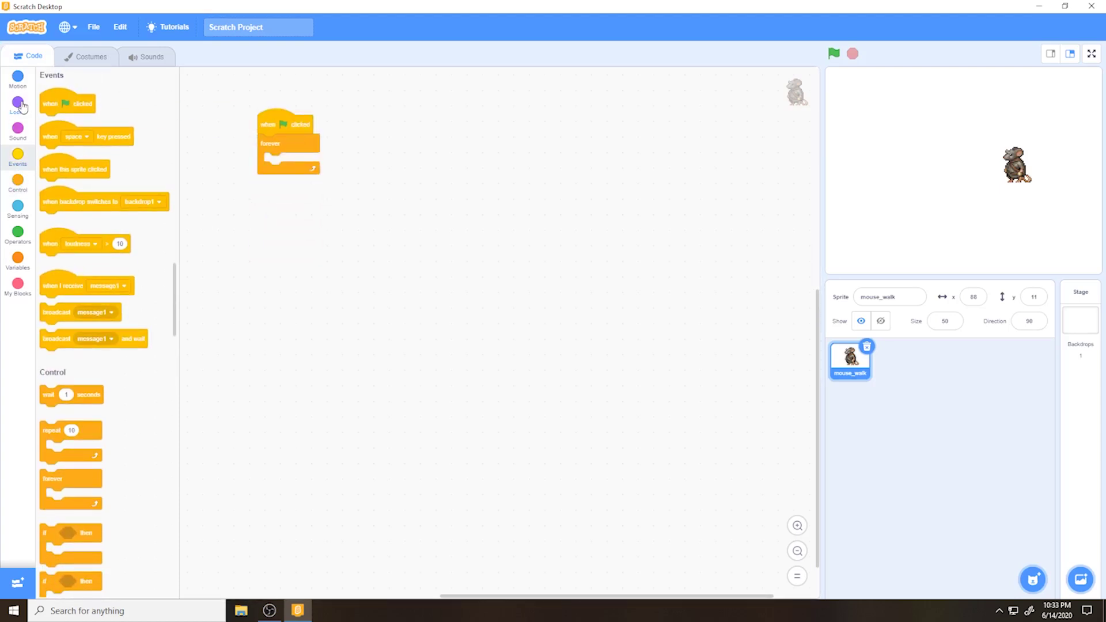
{"action": "left_click", "coordinate": [87, 57]}
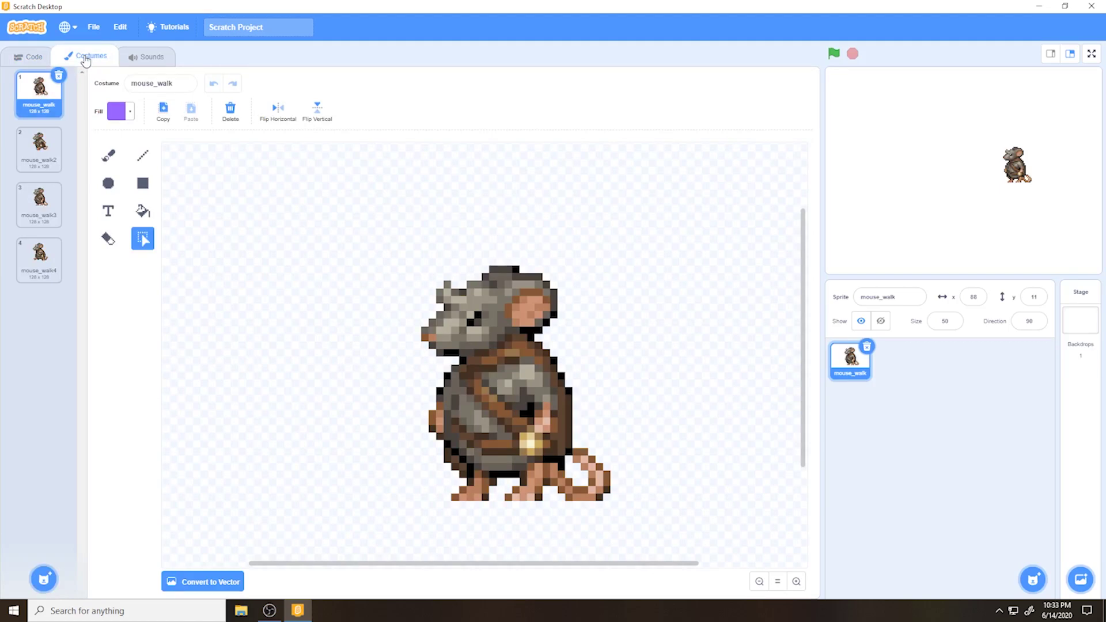
{"action": "left_click", "coordinate": [40, 155]}
{"action": "left_click", "coordinate": [39, 201]}
{"action": "left_click", "coordinate": [39, 257]}
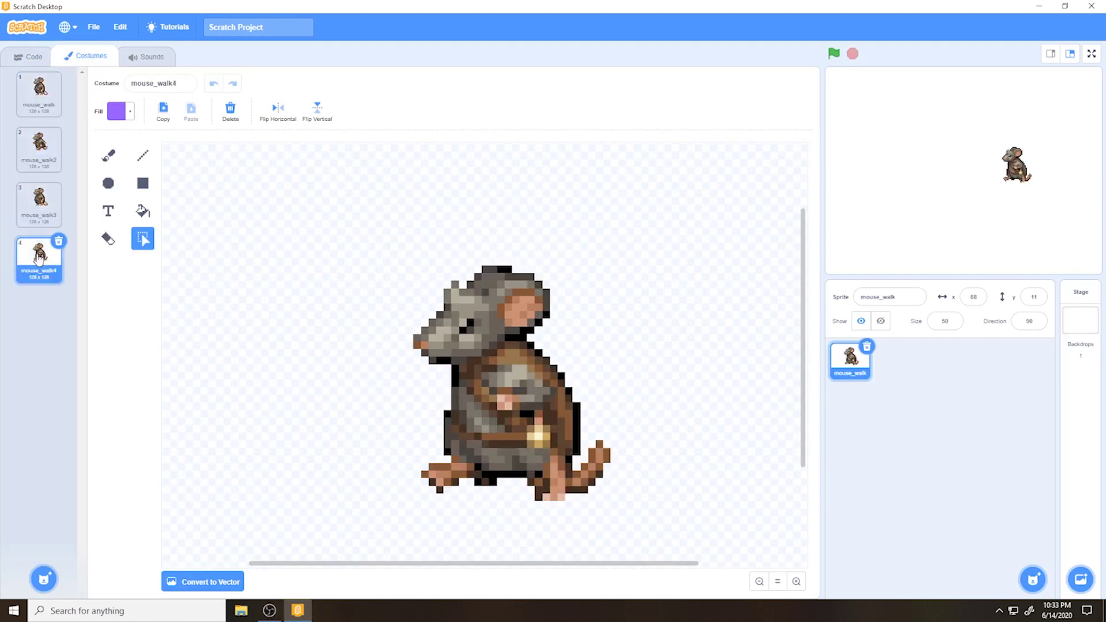
Put a 0.15-second wait followed by a next costume block inside the forever loop, and test-run the script.
{"action": "left_click", "coordinate": [28, 56]}
{"action": "left_click", "coordinate": [18, 103]}
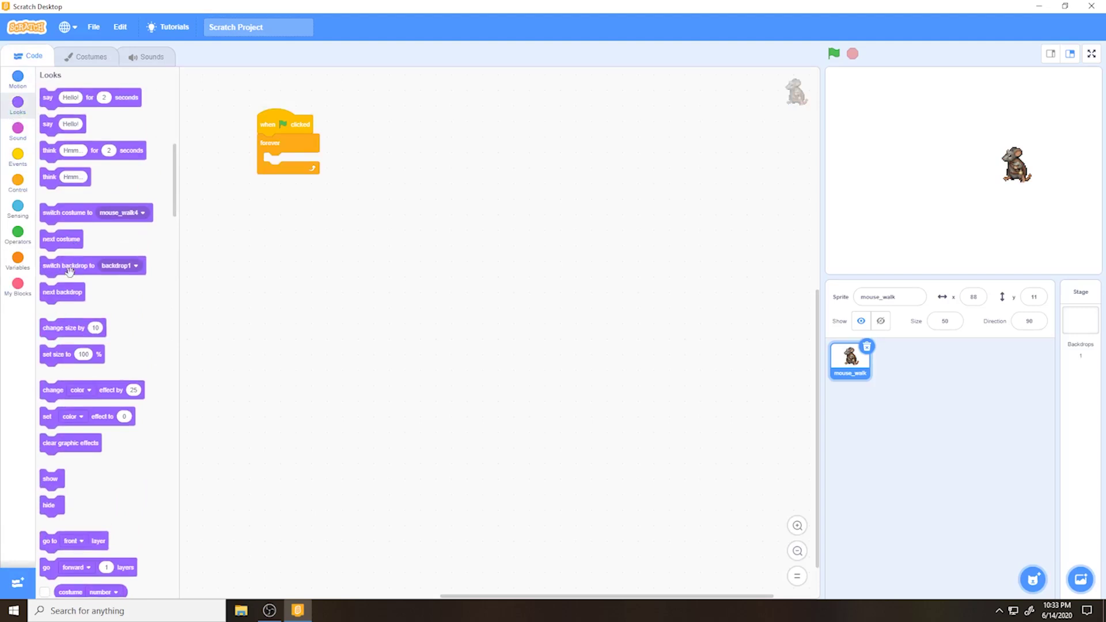
{"action": "left_click_drag", "start_coordinate": [62, 240], "coordinate": [307, 227]}
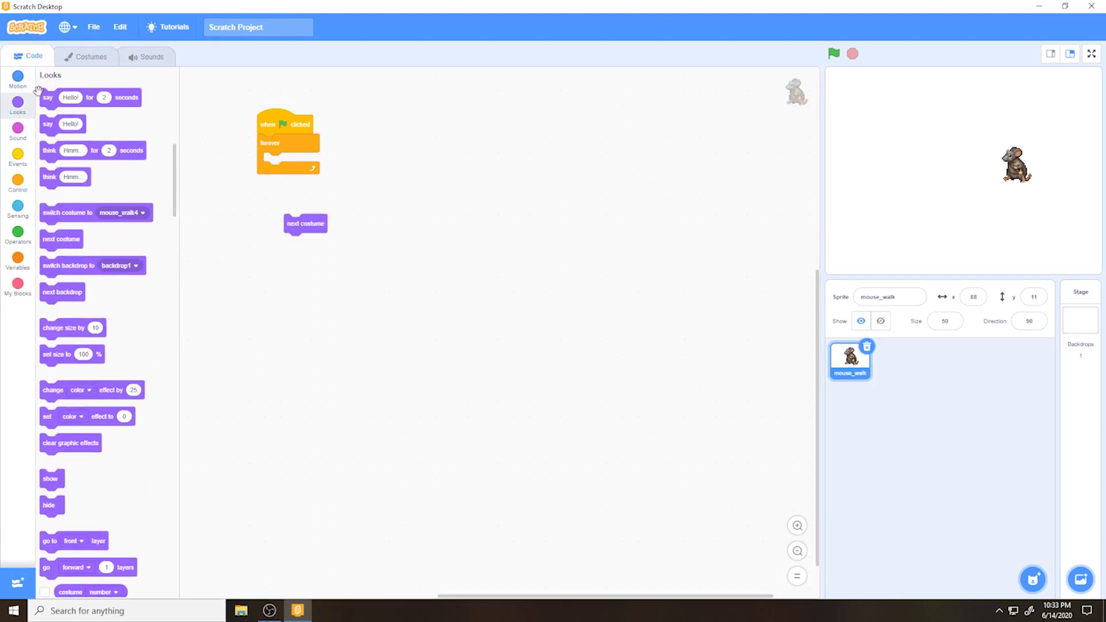
{"action": "left_click", "coordinate": [17, 182]}
{"action": "left_click_drag", "start_coordinate": [49, 95], "coordinate": [311, 203]}
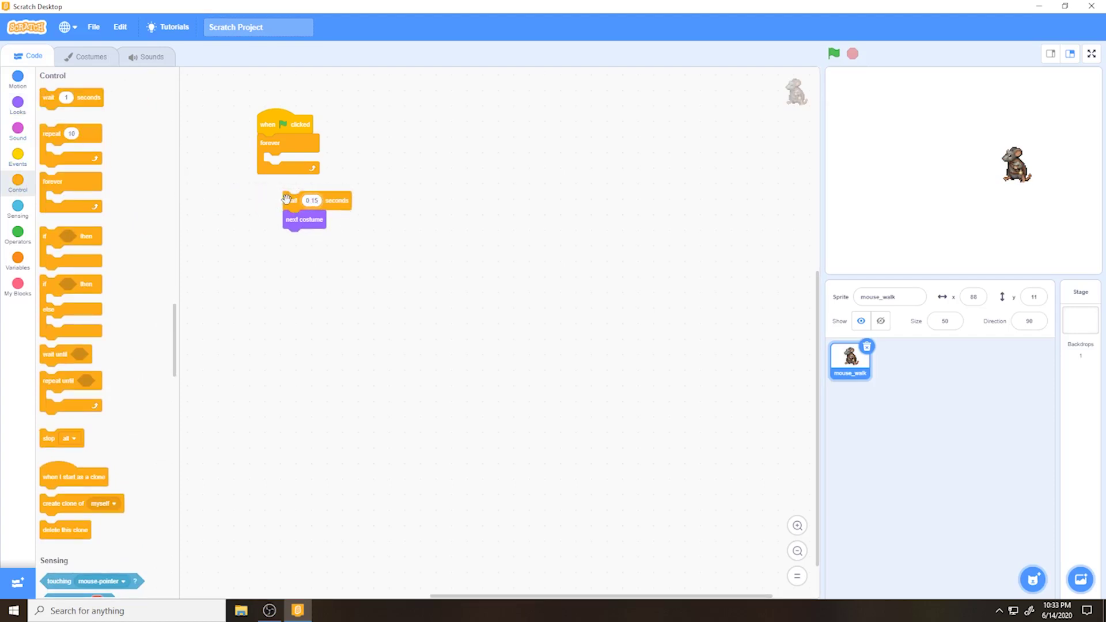
{"action": "left_click_drag", "start_coordinate": [287, 199], "coordinate": [280, 168]}
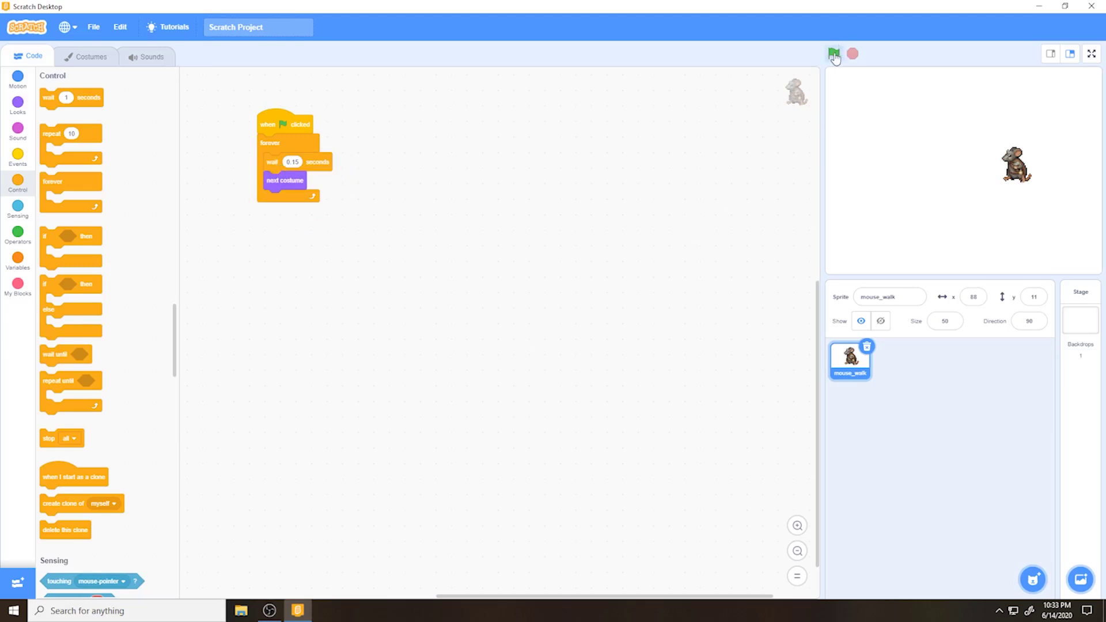
{"action": "left_click", "coordinate": [835, 55]}
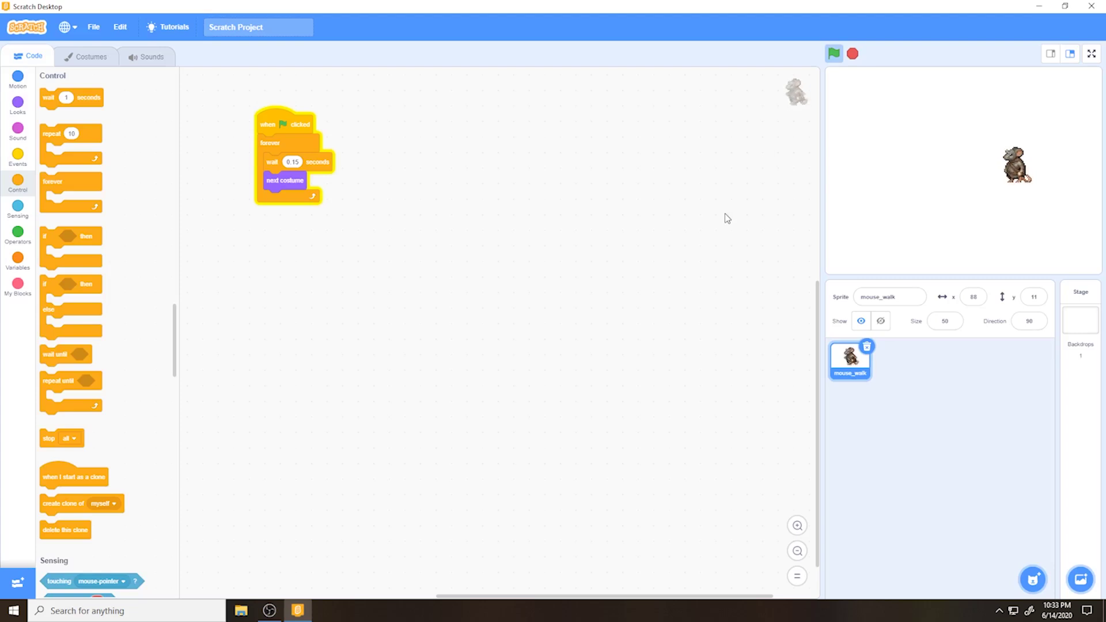
{"action": "left_click", "coordinate": [853, 55]}
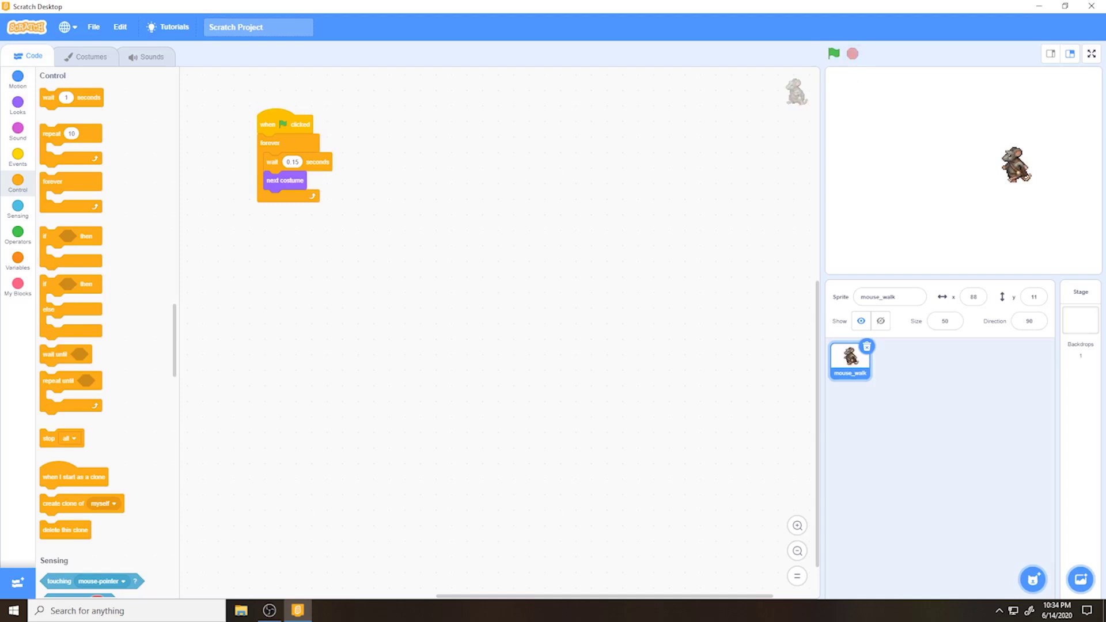